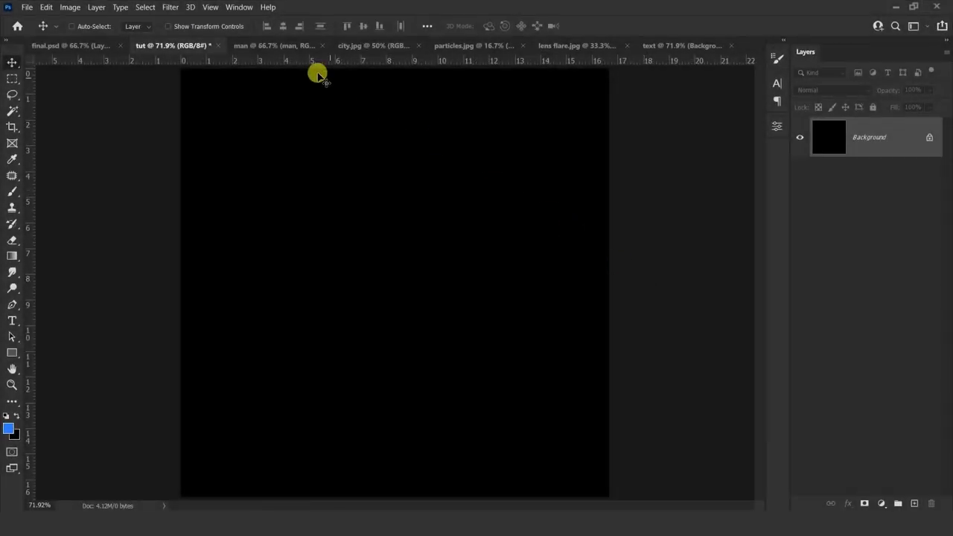
Step: Drag the masked singer layer from the 'man' document onto the black 'tut' poster
{"action": "left_click", "coordinate": [289, 46]}
{"action": "mouse_move", "coordinate": [335, 249]}
{"action": "left_mouse_down"}
{"action": "mouse_move", "coordinate": [206, 45]}
{"action": "mouse_move", "coordinate": [347, 235]}
{"action": "left_mouse_up"}
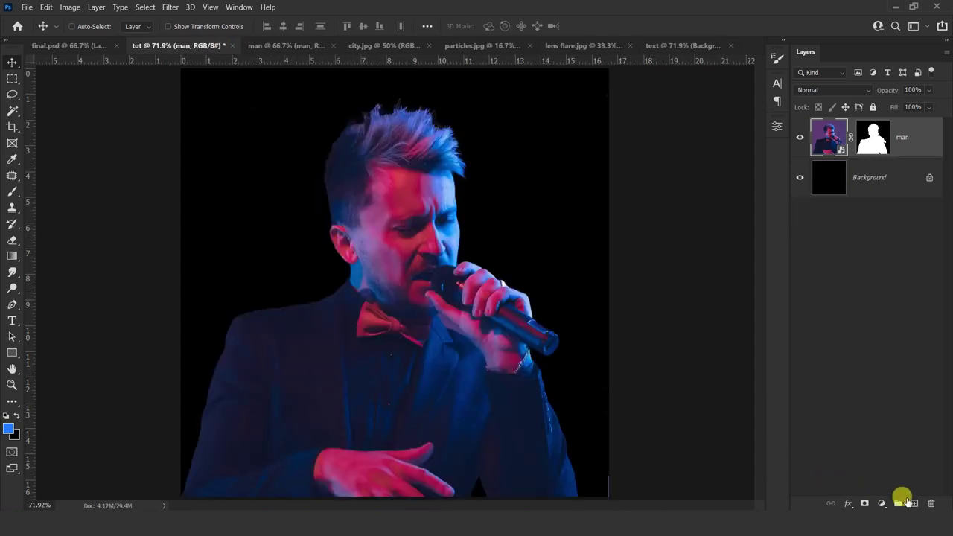
Step: Create a new layer named Blue Glow beneath the man layer
{"action": "left_click", "coordinate": [914, 503]}
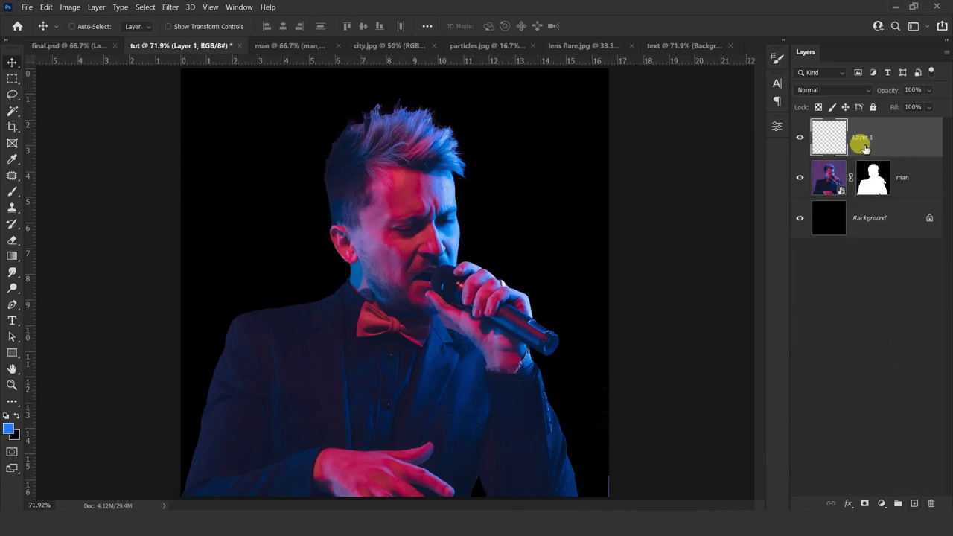
{"action": "type", "text": "Blue Glo"}
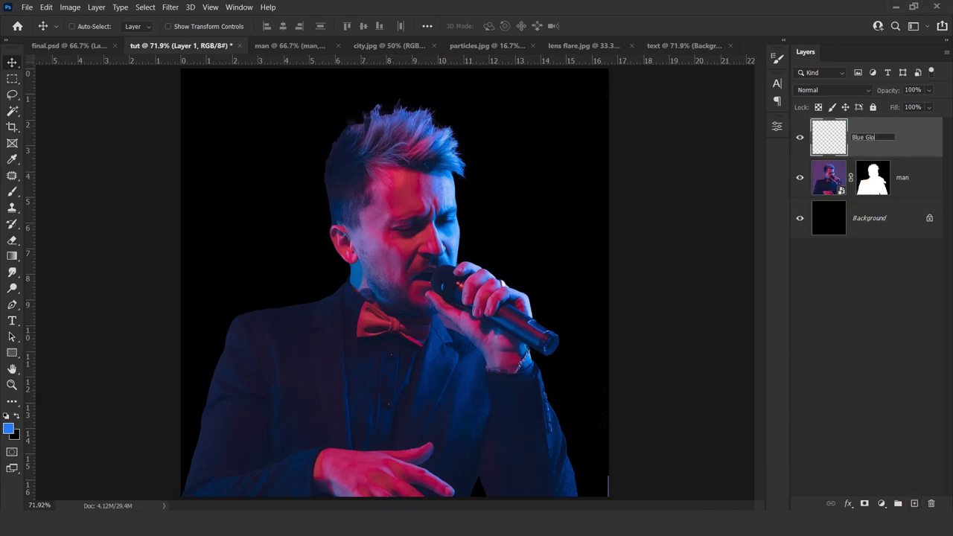
{"action": "type", "text": "w"}
{"action": "left_click", "coordinate": [860, 137]}
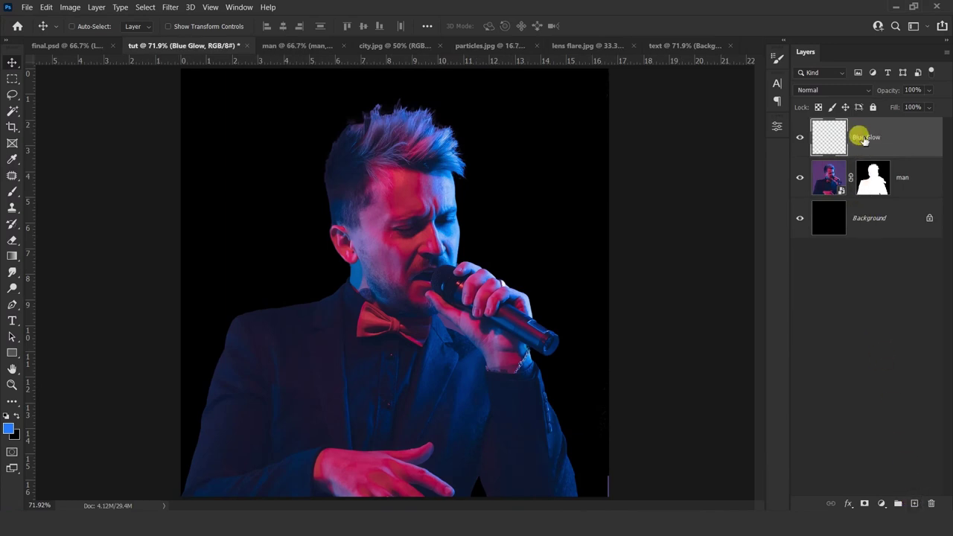
{"action": "left_click_drag", "start_coordinate": [864, 140], "coordinate": [867, 197]}
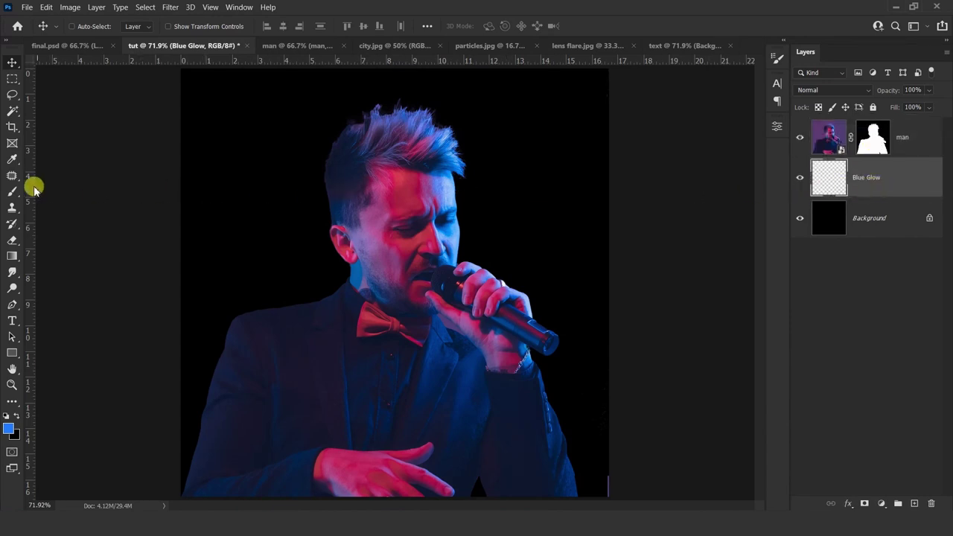
Step: Paint a soft blue glow behind the singer, then add an empty layer above it
{"action": "left_click", "coordinate": [12, 191]}
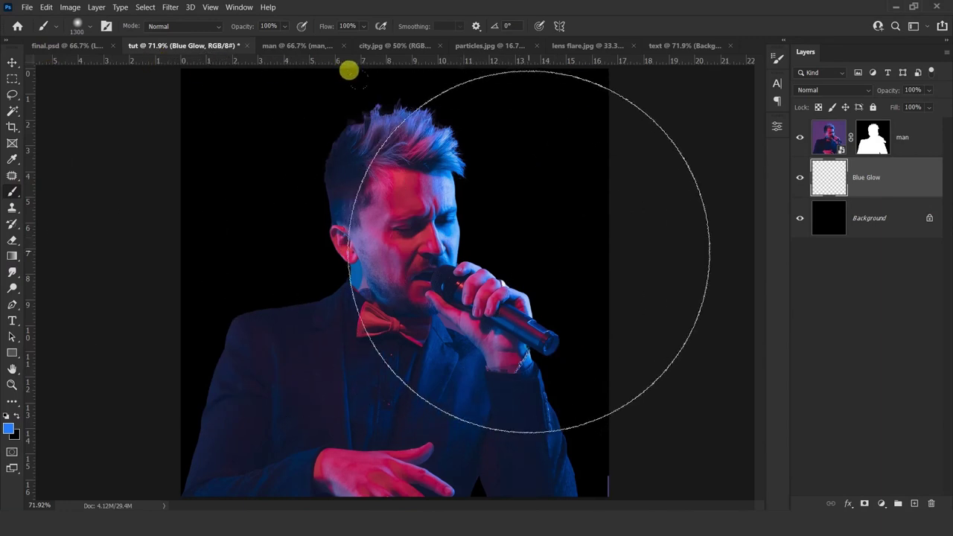
{"action": "key", "text": "bracketleft"}
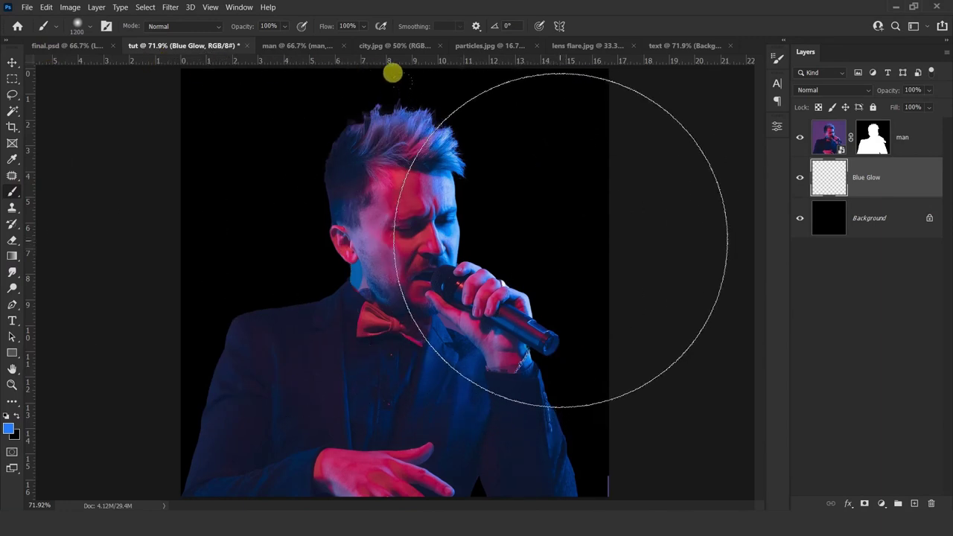
{"action": "left_click", "coordinate": [563, 249]}
{"action": "key", "text": "bracketright"}
{"action": "left_click", "coordinate": [560, 242]}
{"action": "key", "text": "bracketleft"}
{"action": "key", "text": "bracketleft"}
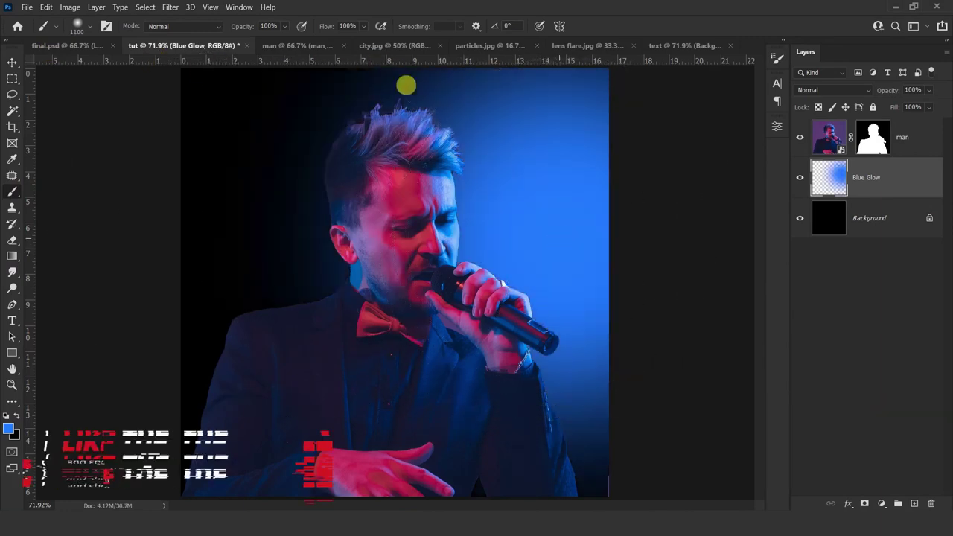
{"action": "key", "text": "bracketleft"}
{"action": "left_click", "coordinate": [560, 238]}
{"action": "key", "text": "v"}
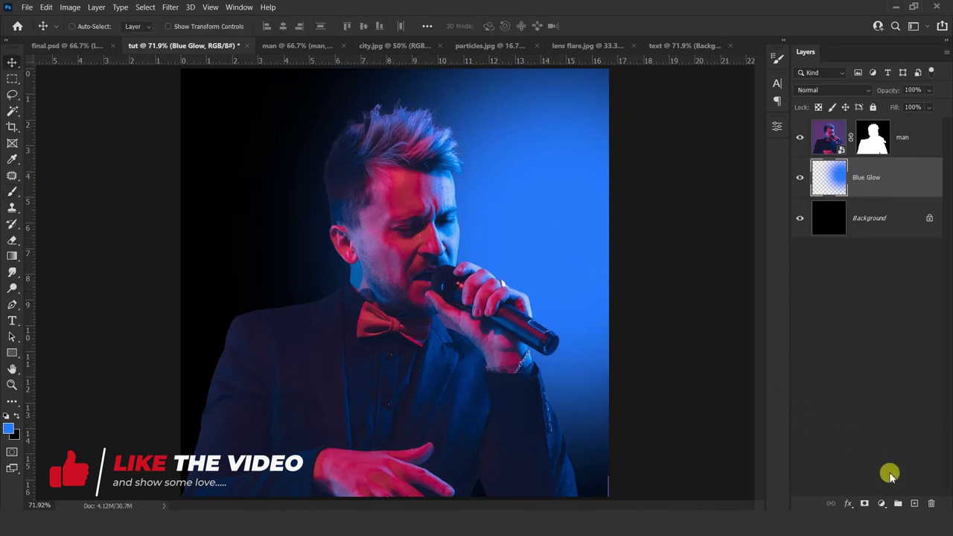
{"action": "left_click", "coordinate": [914, 504]}
{"action": "type", "text": "White Glow"}
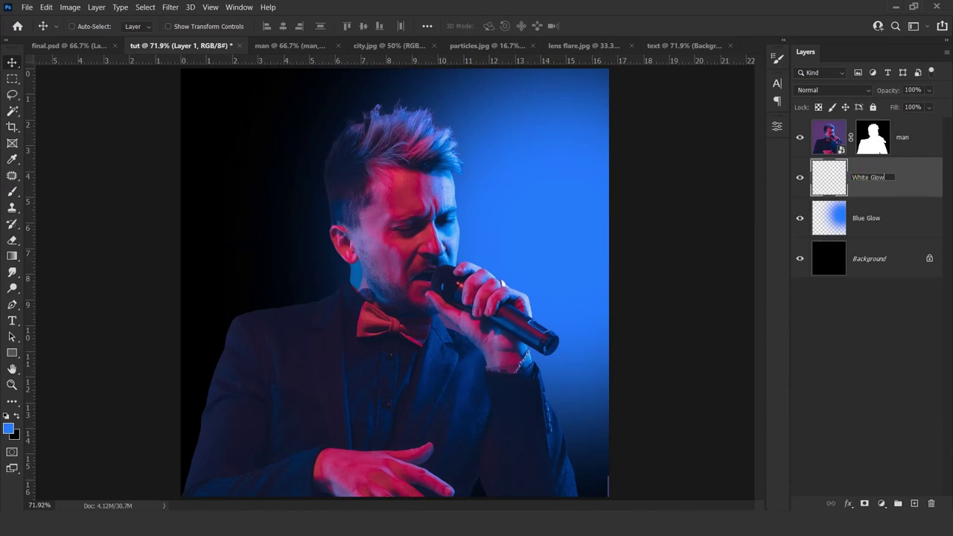
Step: Name the new layer White Glow and set the foreground colour to white (#ffffff)
{"action": "left_click", "coordinate": [868, 180]}
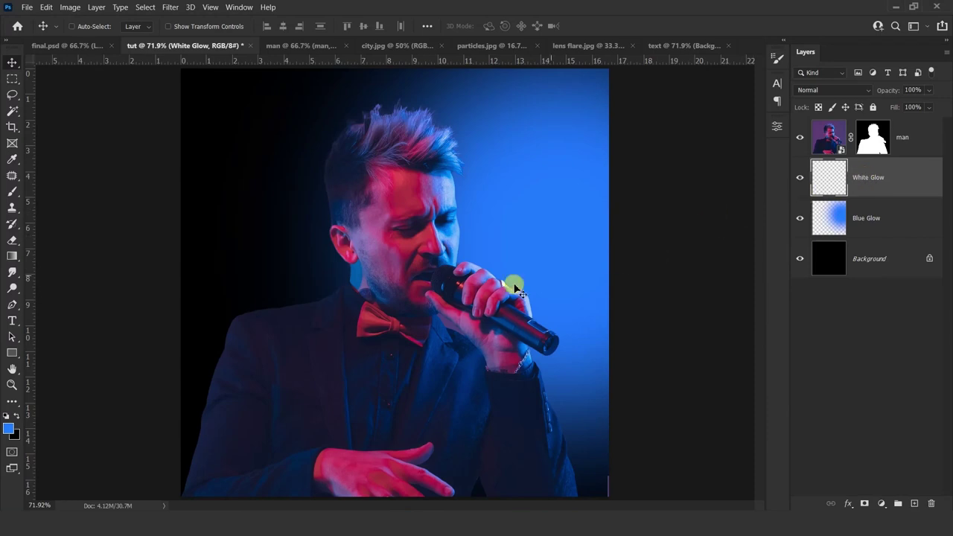
{"action": "left_click", "coordinate": [8, 429]}
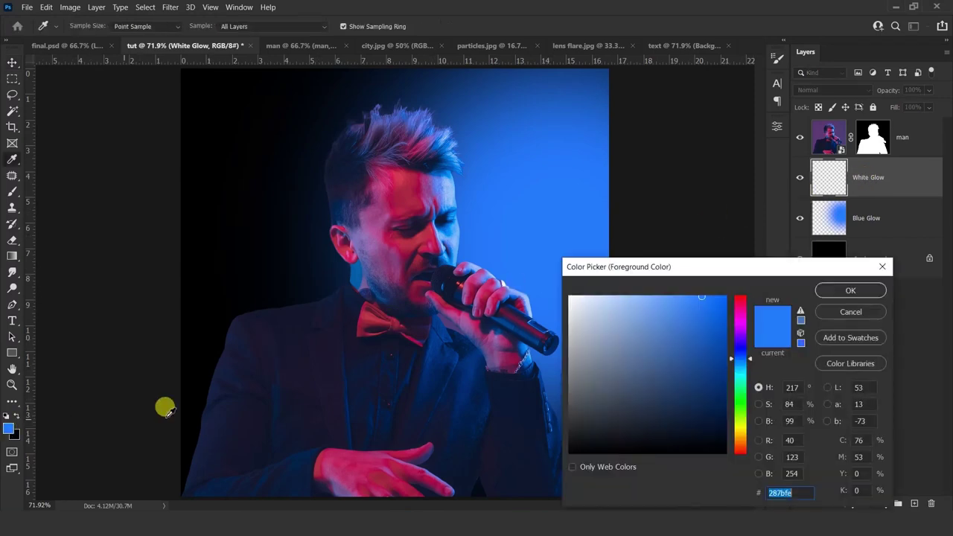
{"action": "left_click_drag", "start_coordinate": [581, 327], "coordinate": [567, 276]}
{"action": "left_click_drag", "start_coordinate": [692, 274], "coordinate": [581, 202]}
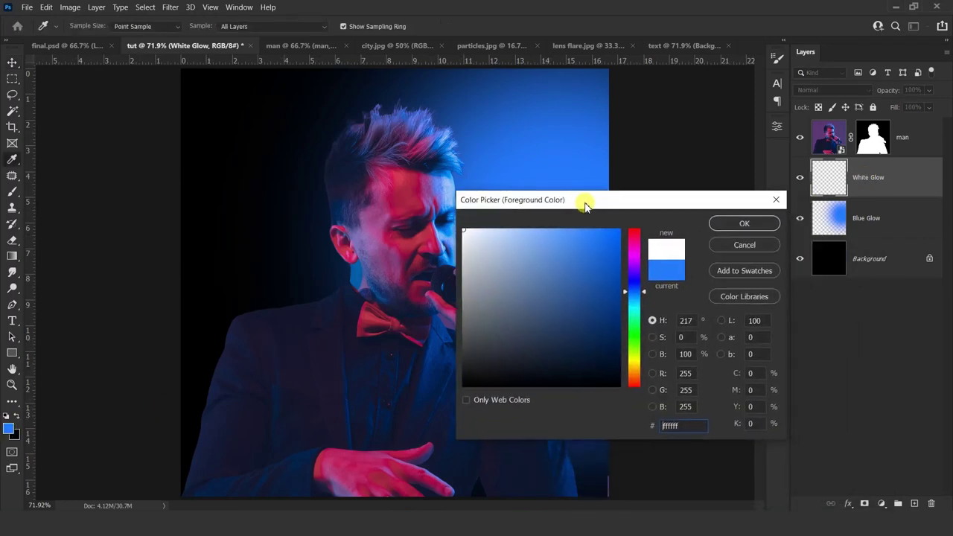
{"action": "left_click", "coordinate": [731, 216]}
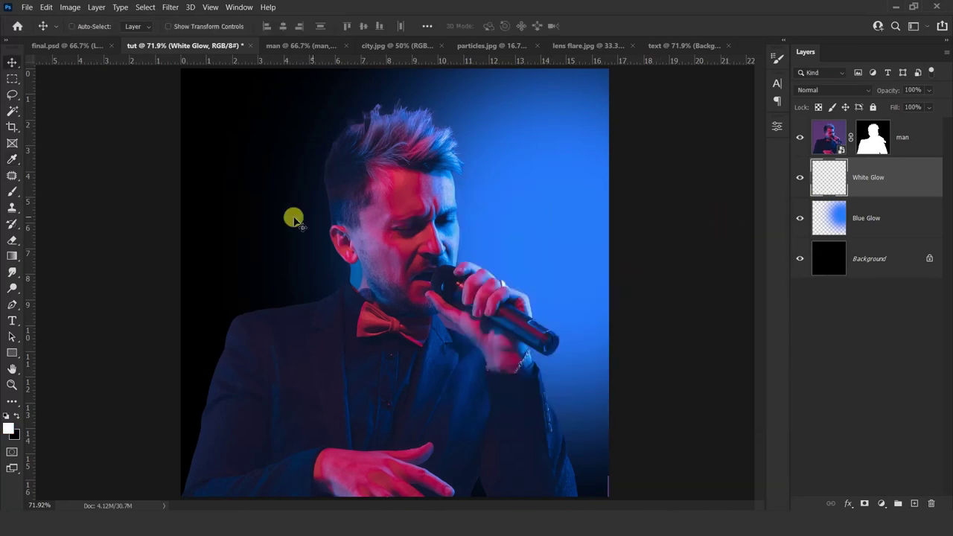
Step: Paint a soft white glow to the right of the singer's head
{"action": "left_click", "coordinate": [12, 191]}
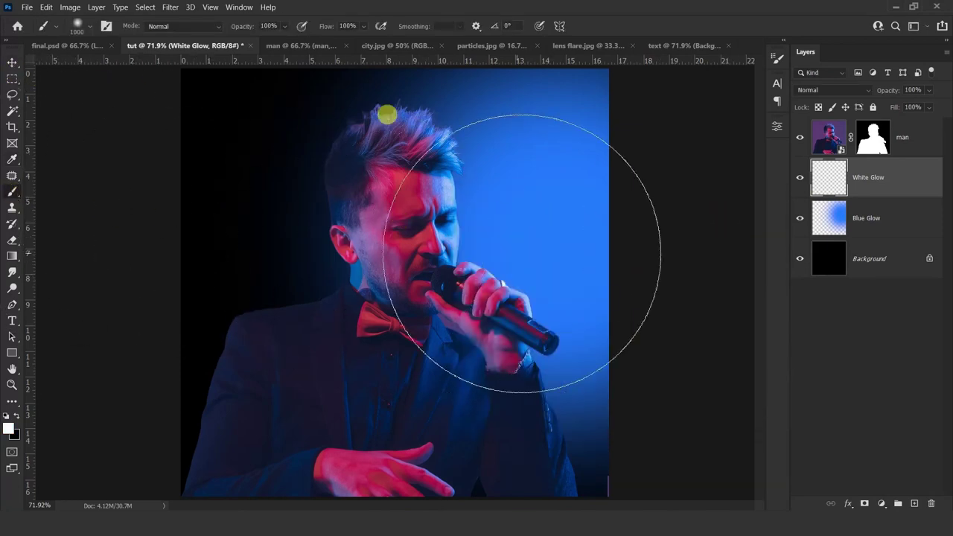
{"action": "key", "text": "bracketleft"}
{"action": "key", "text": "bracketleft"}
{"action": "key", "text": "bracketleft"}
{"action": "key", "text": "bracketleft"}
{"action": "key", "text": "bracketleft"}
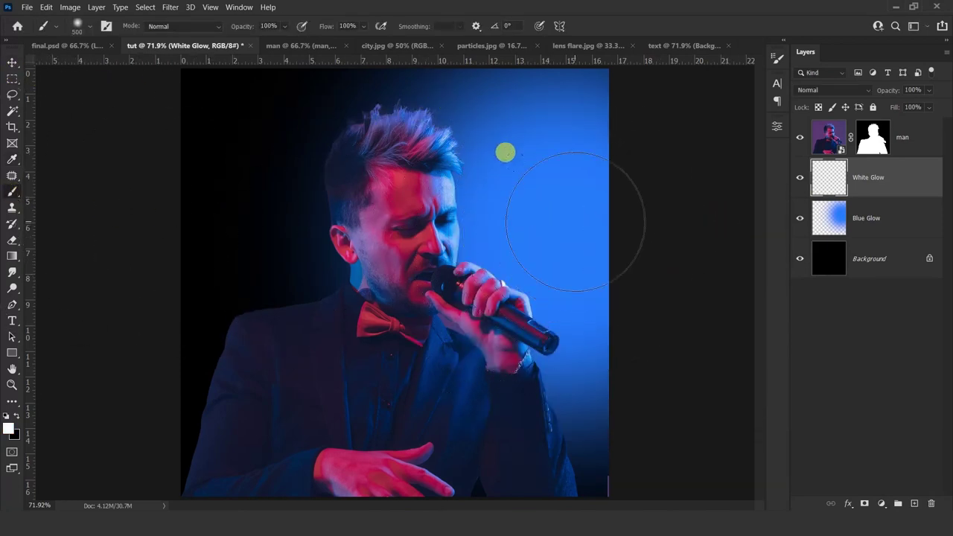
{"action": "key", "text": "bracketright"}
{"action": "key", "text": "bracketright"}
{"action": "left_click", "coordinate": [579, 208]}
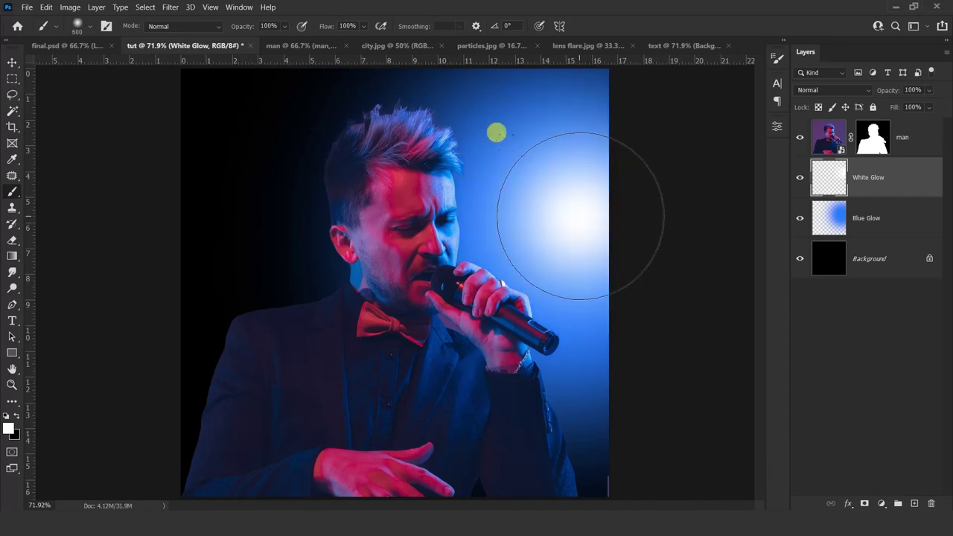
{"action": "left_click", "coordinate": [574, 206]}
{"action": "key", "text": "bracketleft"}
{"action": "key", "text": "bracketleft"}
{"action": "key", "text": "bracketleft"}
{"action": "key", "text": "bracketleft"}
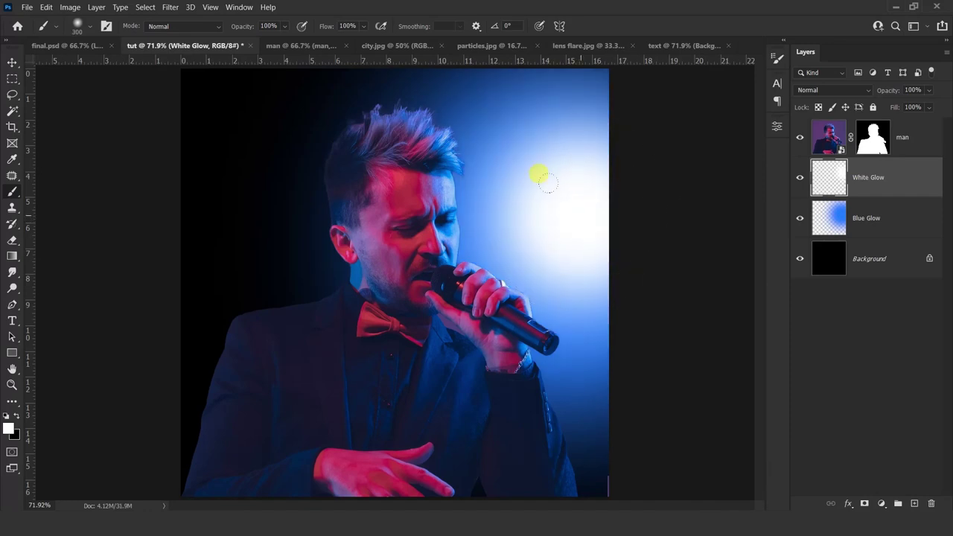
{"action": "key", "text": "v"}
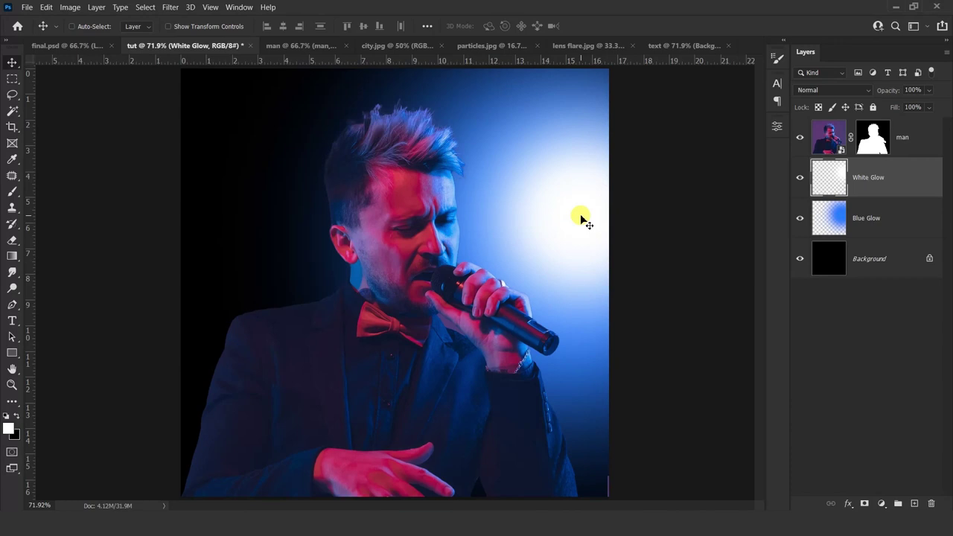
Step: Copy the particles.jpg image into the tut poster behind the singer
{"action": "left_click", "coordinate": [485, 46]}
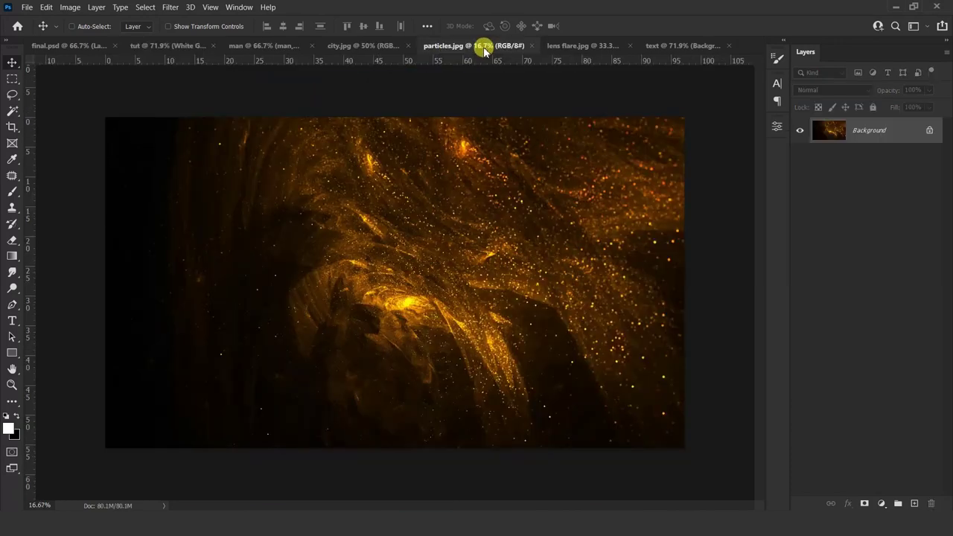
{"action": "left_click_drag", "start_coordinate": [255, 153], "coordinate": [200, 49]}
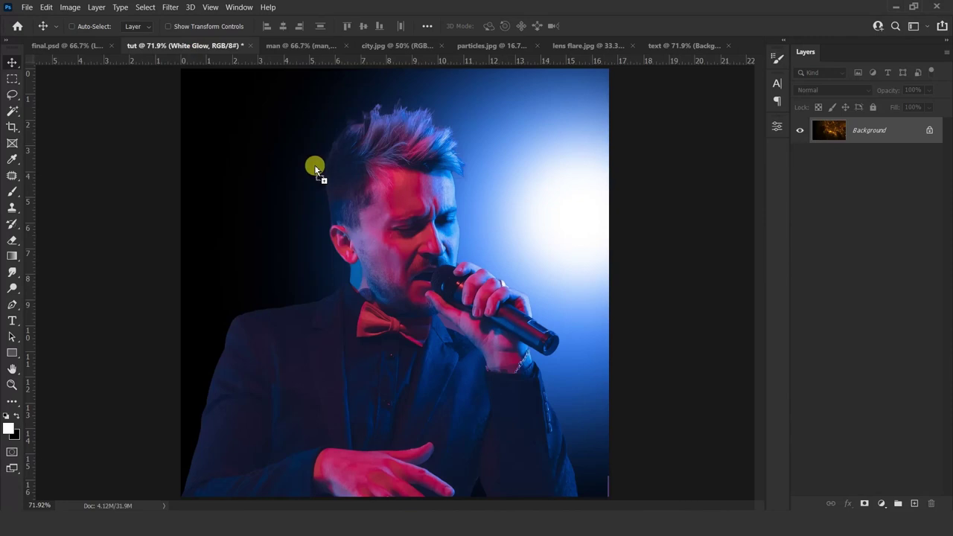
{"action": "left_click_drag", "start_coordinate": [315, 170], "coordinate": [328, 181]}
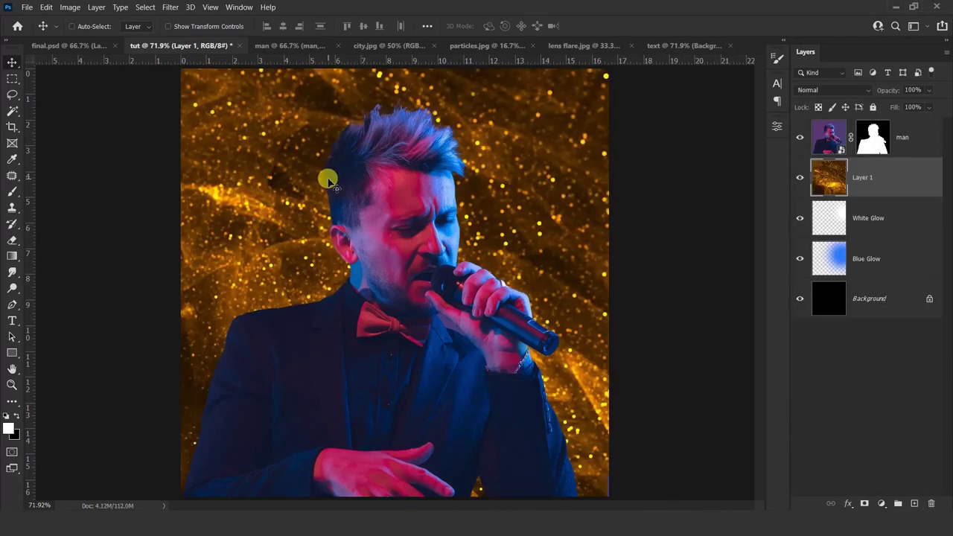
{"action": "scroll", "coordinate": [463, 248], "scroll_direction": "down", "scroll_amount": 1}
{"action": "scroll", "coordinate": [467, 250], "scroll_direction": "down", "scroll_amount": 2}
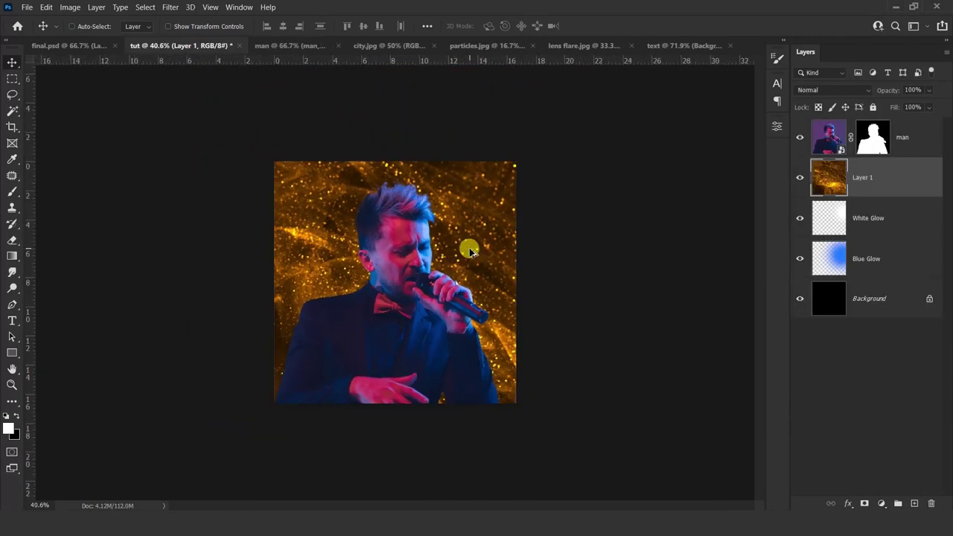
{"action": "scroll", "coordinate": [469, 252], "scroll_direction": "down", "scroll_amount": 3}
Step: Scale the particles to about 30%, flip vertically and move them to the upper right
{"action": "key", "text": "ctrl+t"}
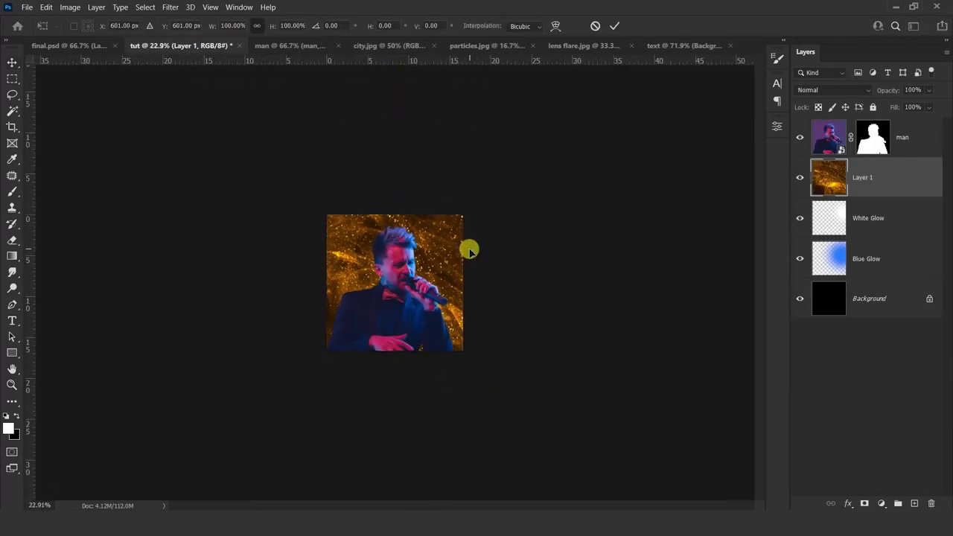
{"action": "scroll", "coordinate": [467, 250], "scroll_direction": "down", "scroll_amount": 1}
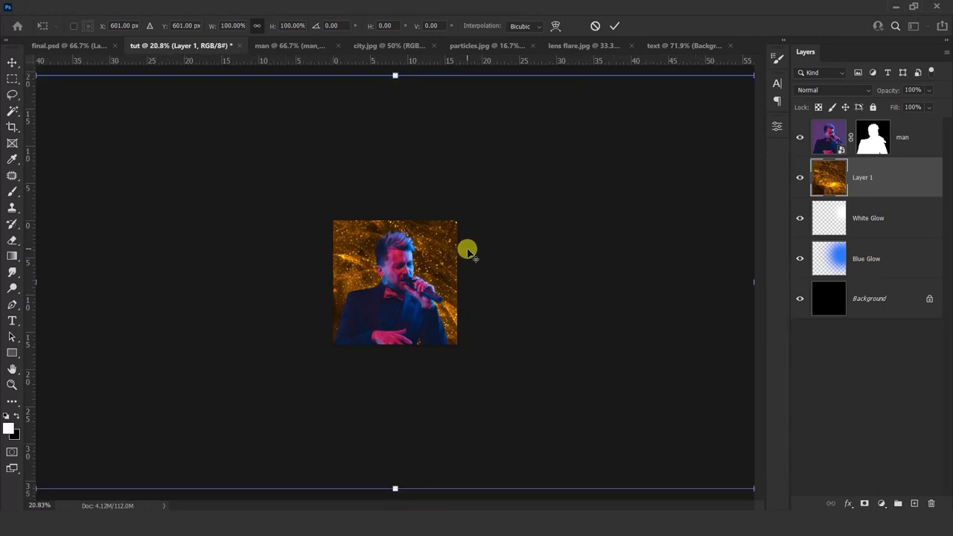
{"action": "scroll", "coordinate": [466, 249], "scroll_direction": "down", "scroll_amount": 1}
{"action": "left_click_drag", "start_coordinate": [719, 93], "coordinate": [454, 165]}
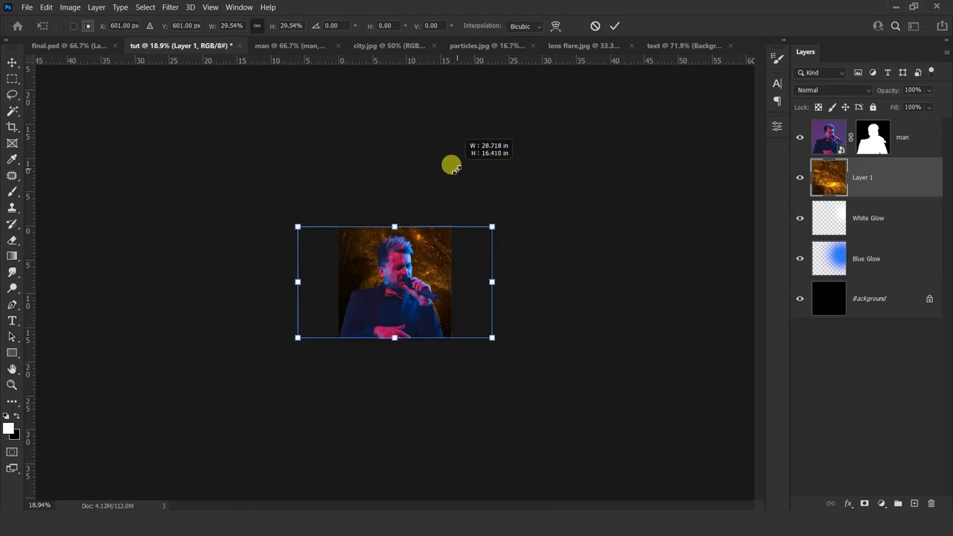
{"action": "left_click_drag", "start_coordinate": [454, 165], "coordinate": [455, 170]}
{"action": "right_click", "coordinate": [424, 262]}
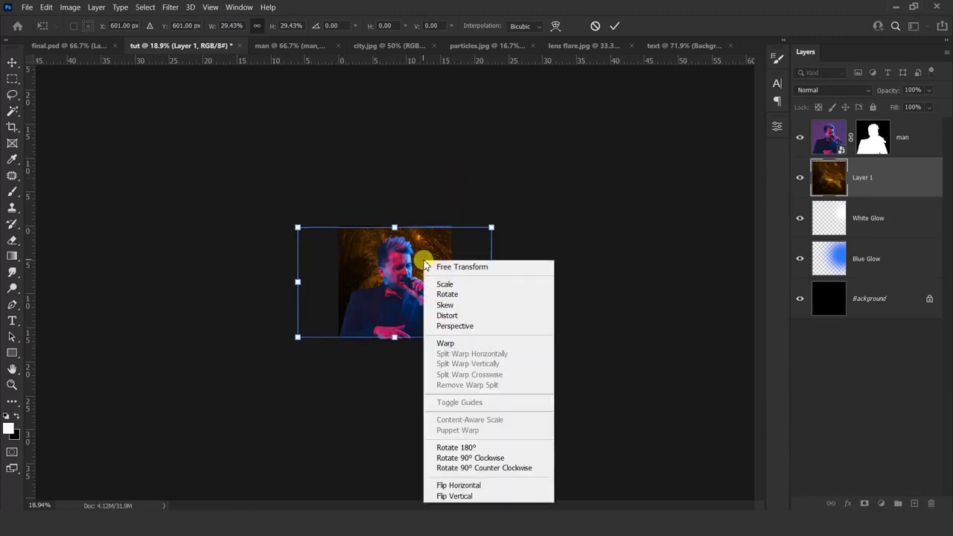
{"action": "left_click", "coordinate": [445, 495]}
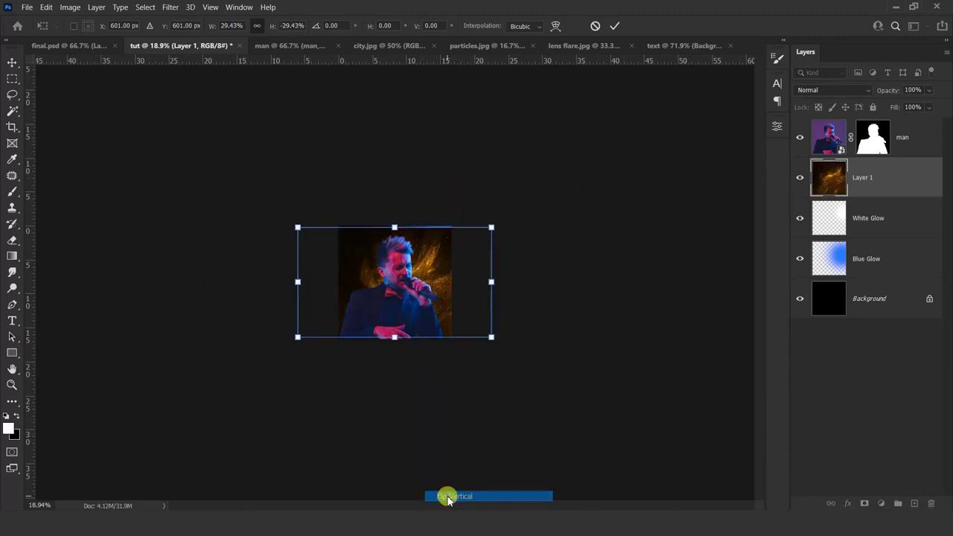
{"action": "left_click_drag", "start_coordinate": [443, 271], "coordinate": [476, 254]}
{"action": "key", "text": "Return"}
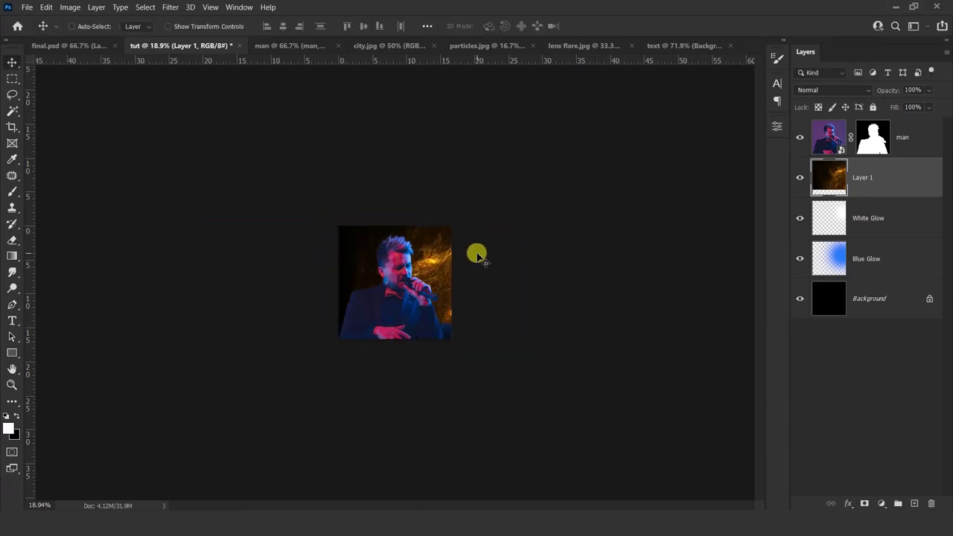
{"action": "key", "text": "ctrl"}
{"action": "scroll", "coordinate": [478, 257], "scroll_direction": "up", "scroll_amount": 6}
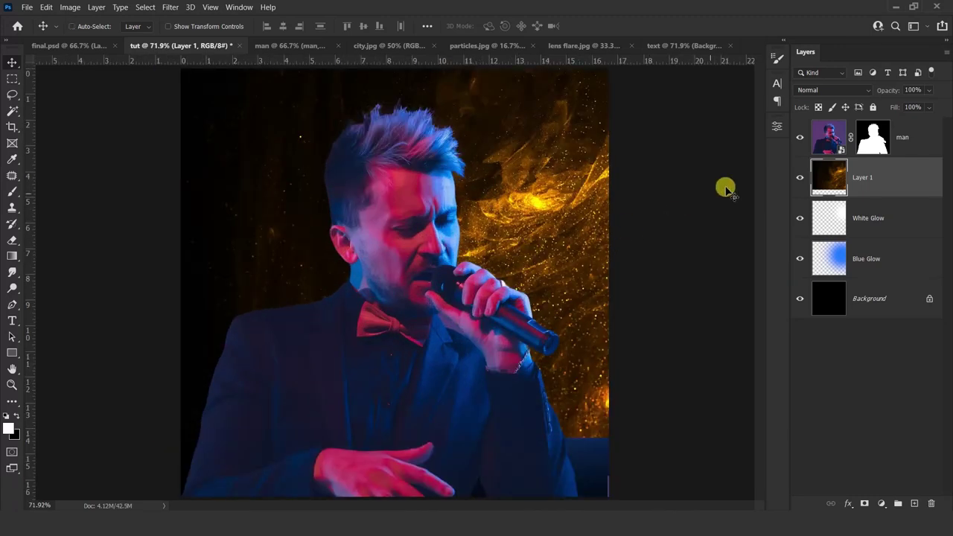
Step: Set Layer 1 to Screen blend mode and shift the particles slightly lower
{"action": "left_click", "coordinate": [827, 90]}
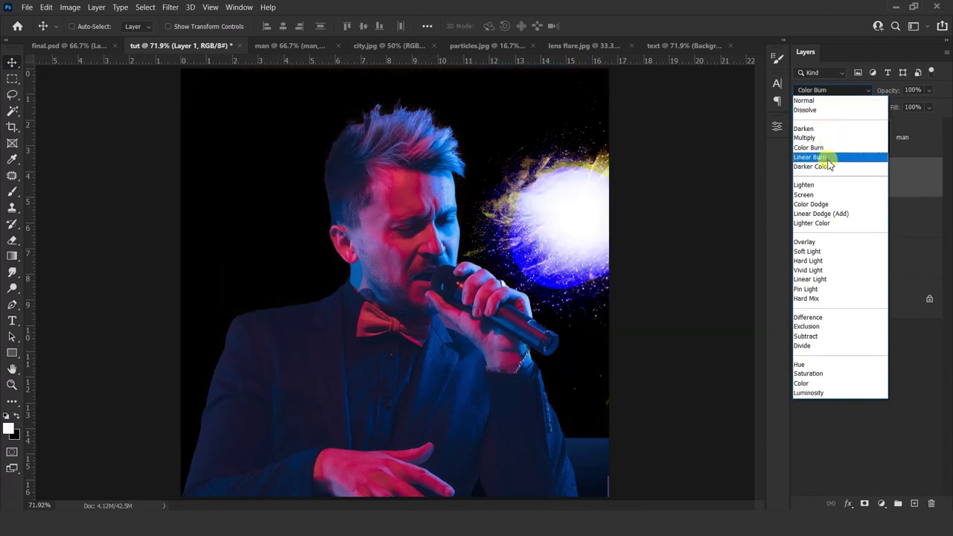
{"action": "left_click", "coordinate": [828, 194]}
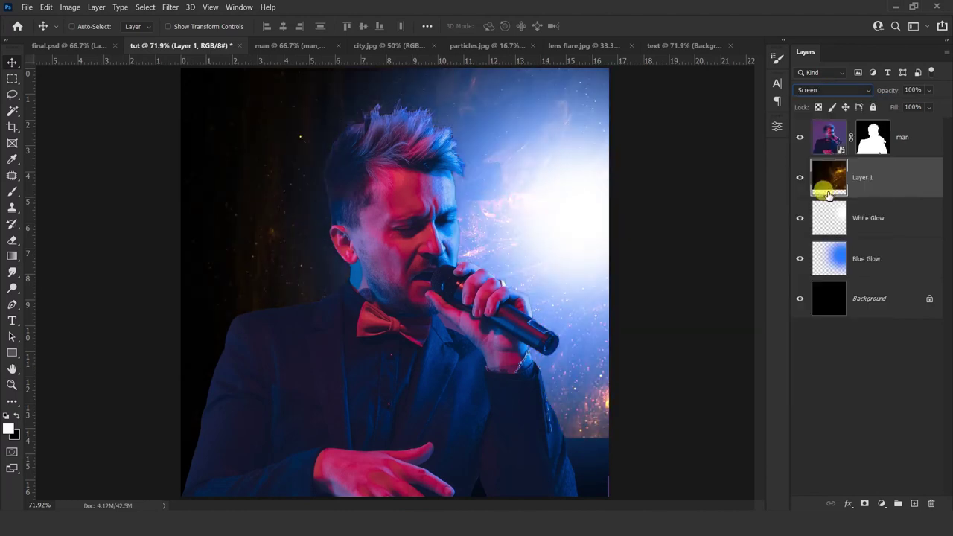
{"action": "left_click_drag", "start_coordinate": [570, 234], "coordinate": [563, 256]}
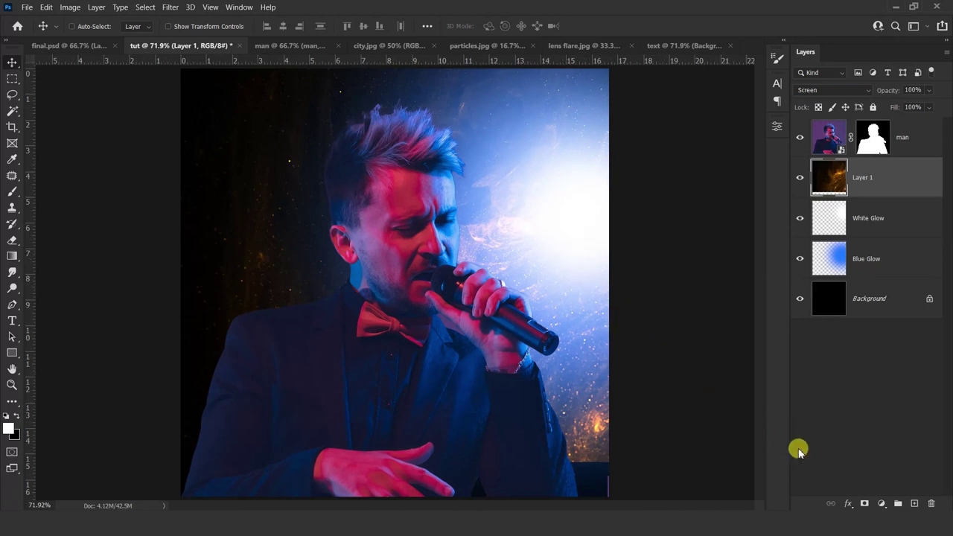
{"action": "left_click", "coordinate": [880, 503]}
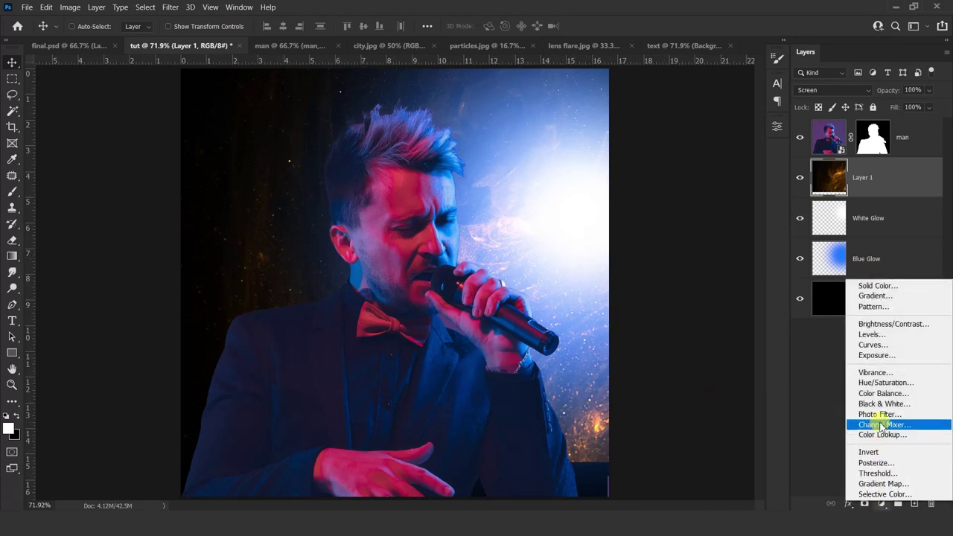
Step: Add a Levels adjustment clipped to Layer 1 with black input set to 52
{"action": "left_click", "coordinate": [886, 335]}
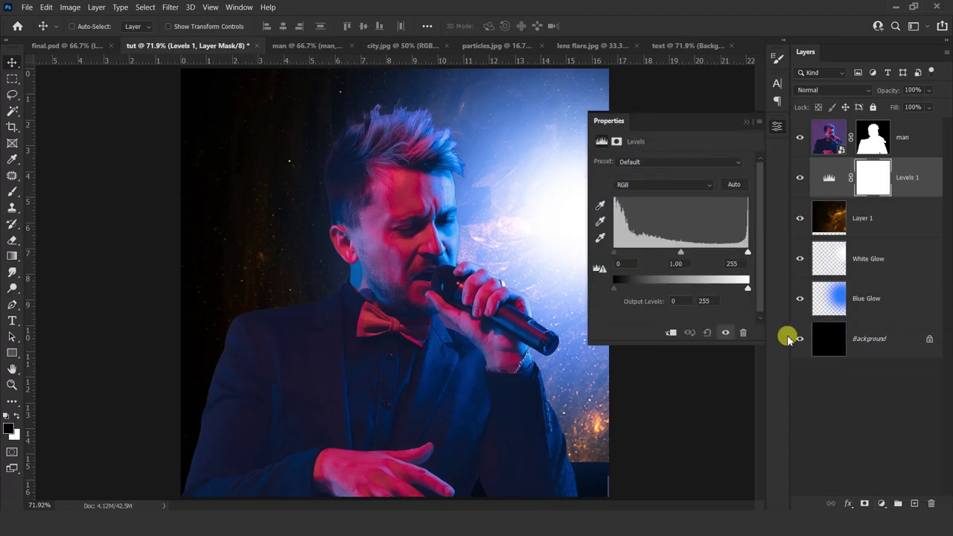
{"action": "left_click", "coordinate": [672, 333]}
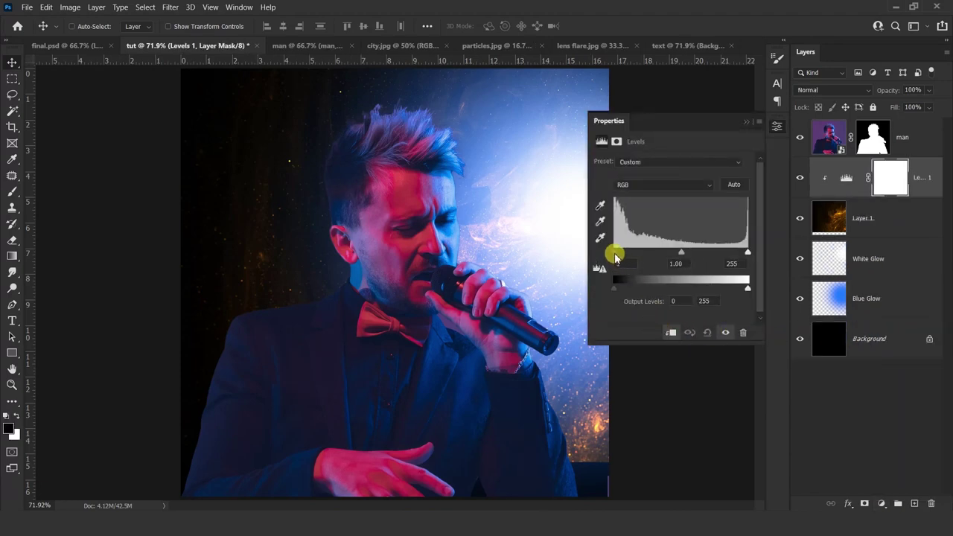
{"action": "left_click_drag", "start_coordinate": [623, 256], "coordinate": [633, 258]}
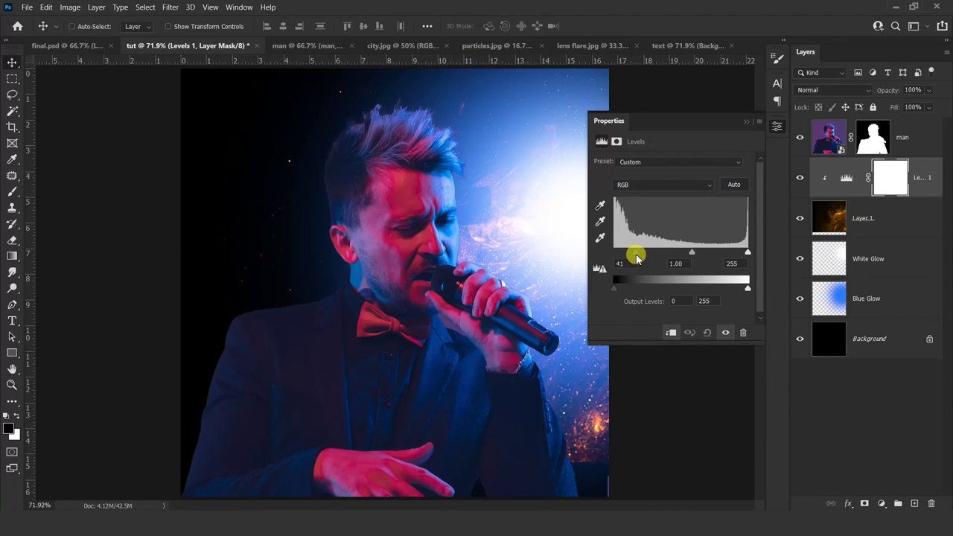
{"action": "left_click", "coordinate": [746, 122]}
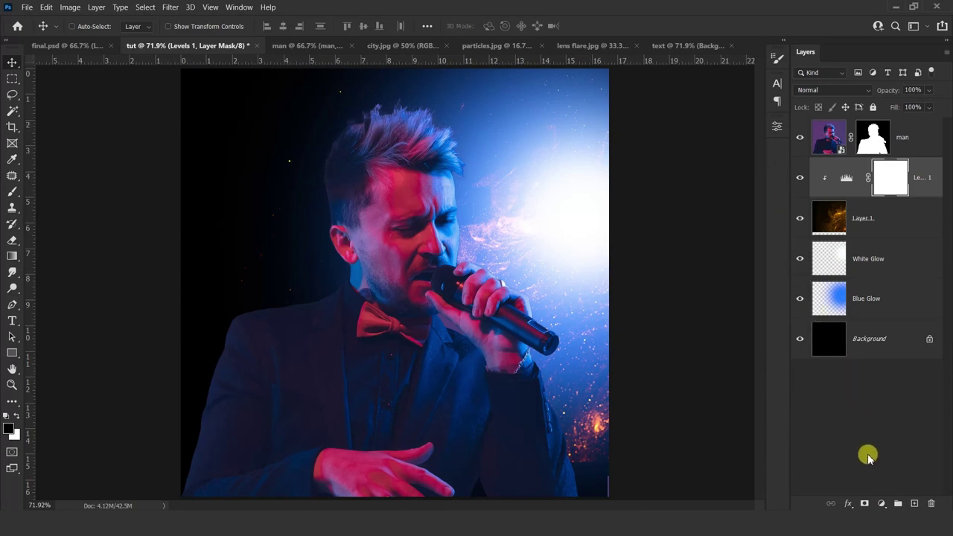
Step: Add a clipped Hue/Saturation adjustment with hue -178 and shift the particles left
{"action": "left_click", "coordinate": [881, 503]}
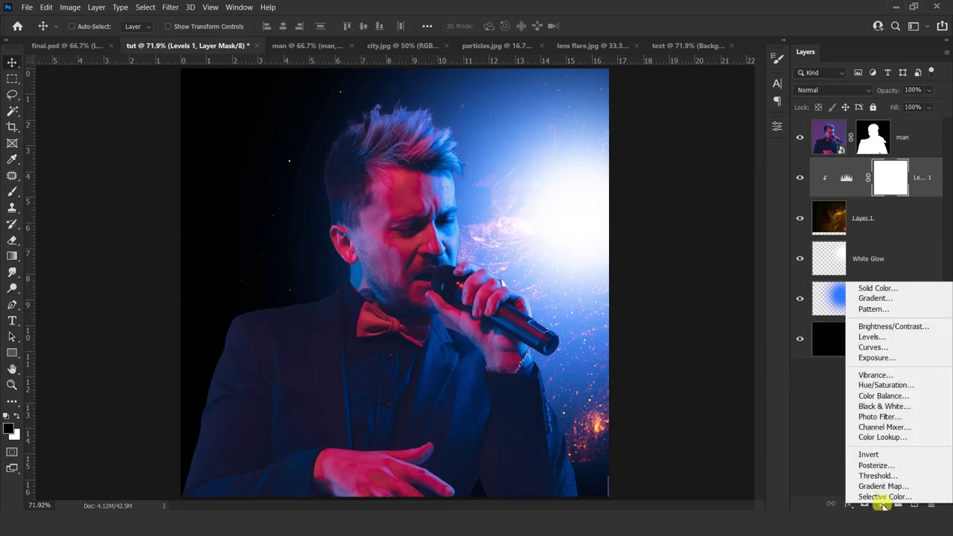
{"action": "left_click", "coordinate": [886, 385]}
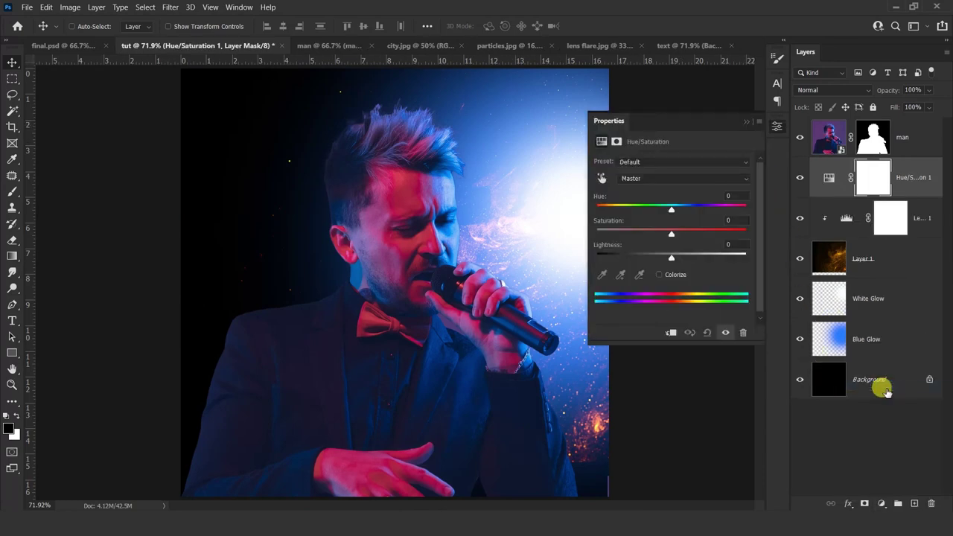
{"action": "left_click", "coordinate": [672, 333]}
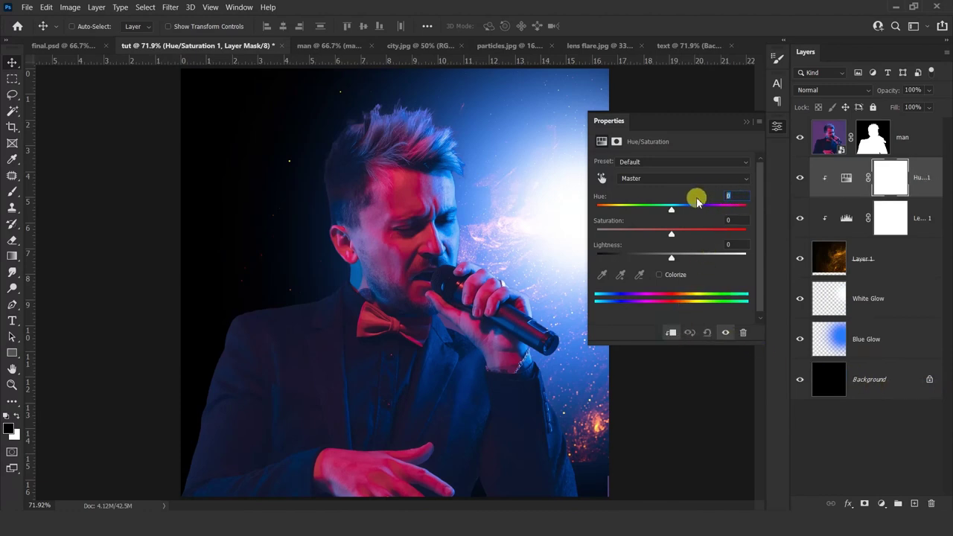
{"action": "type", "text": "-178"}
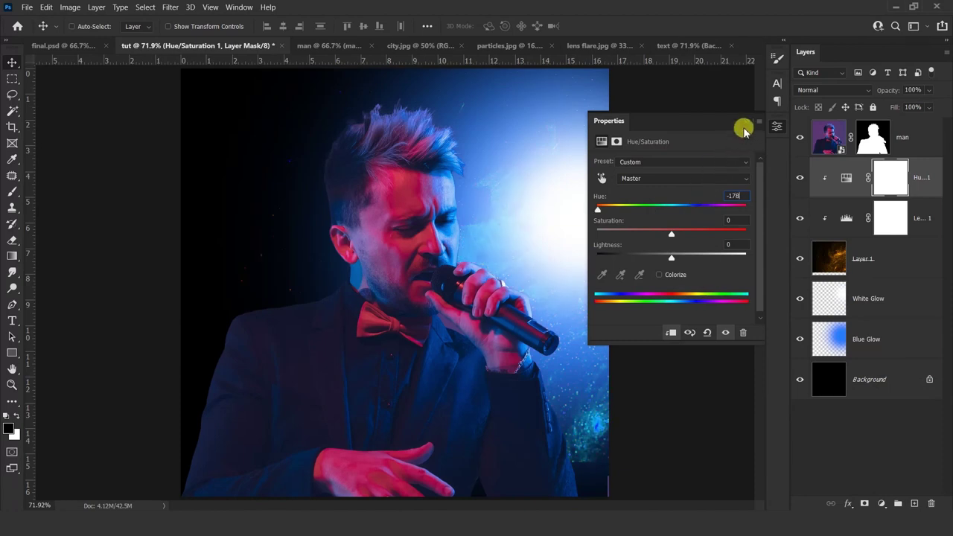
{"action": "left_click", "coordinate": [747, 128]}
{"action": "left_click", "coordinate": [892, 251]}
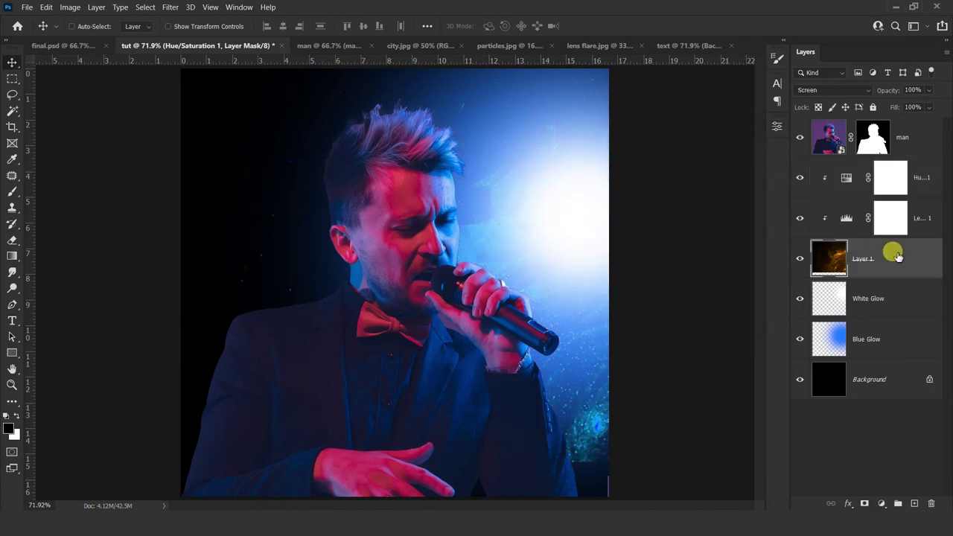
{"action": "left_click_drag", "start_coordinate": [600, 386], "coordinate": [547, 384]}
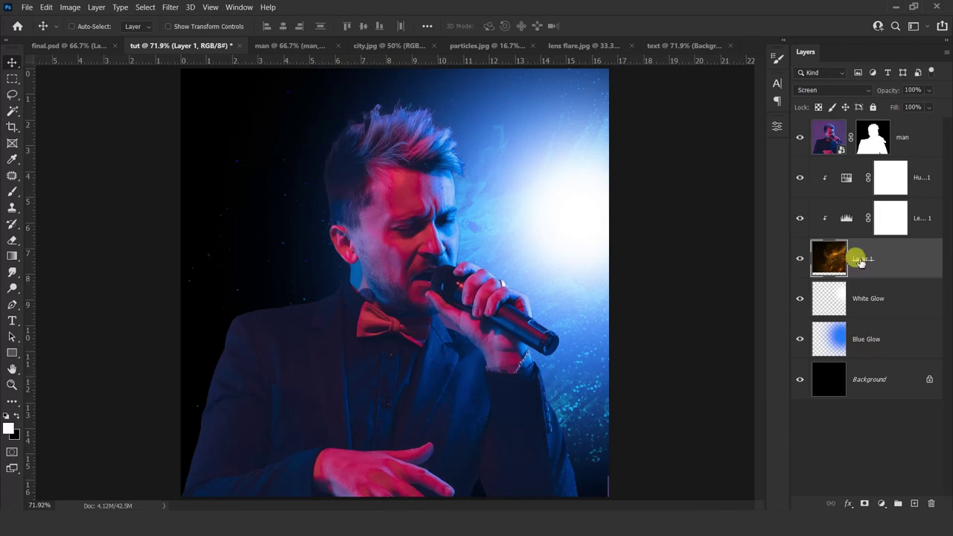
{"action": "left_click", "coordinate": [909, 176]}
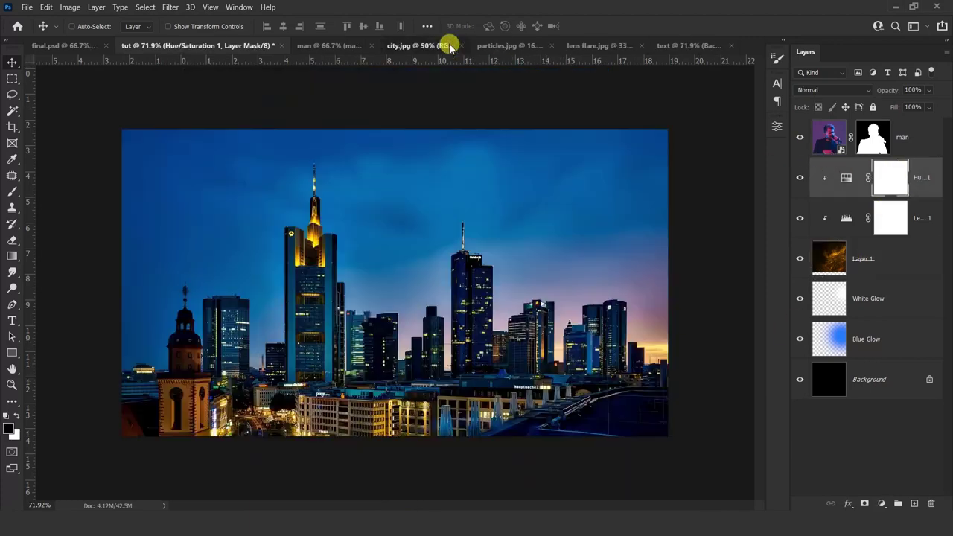
Step: Copy the city.jpg skyline into the tut poster as a new layer
{"action": "left_click", "coordinate": [439, 46]}
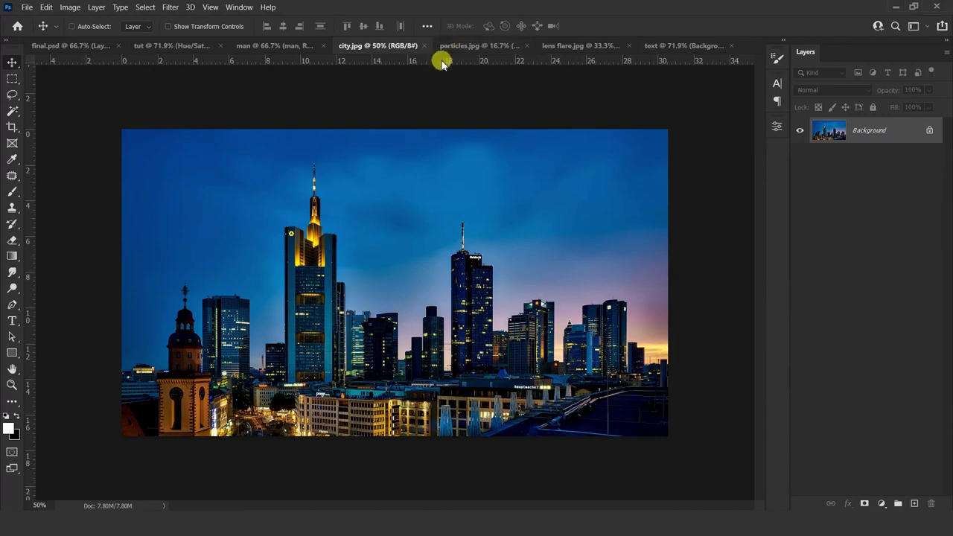
{"action": "mouse_move", "coordinate": [244, 298]}
{"action": "left_mouse_down"}
{"action": "mouse_move", "coordinate": [258, 176]}
{"action": "mouse_move", "coordinate": [271, 204]}
{"action": "left_mouse_up"}
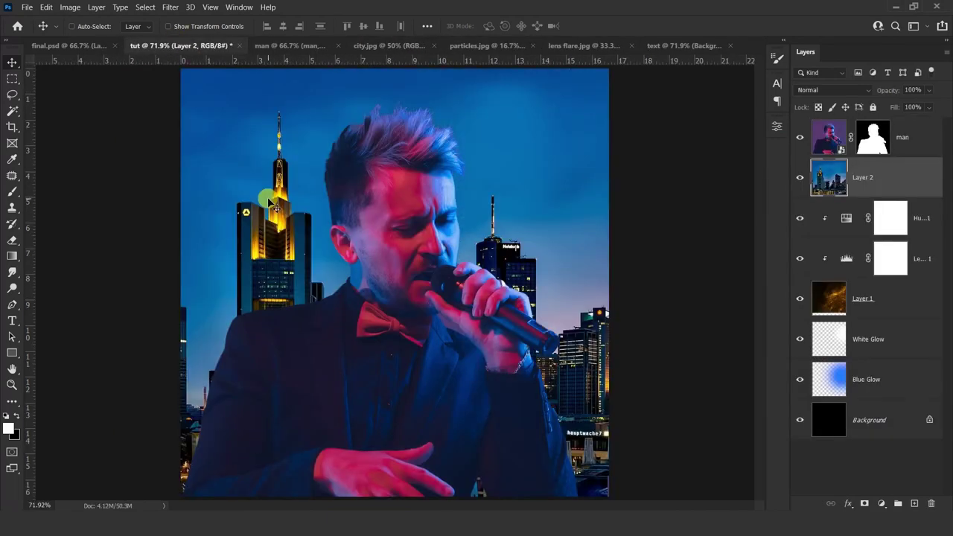
{"action": "key", "text": "ctrl+minus"}
{"action": "key", "text": "ctrl+minus"}
{"action": "key", "text": "ctrl+minus"}
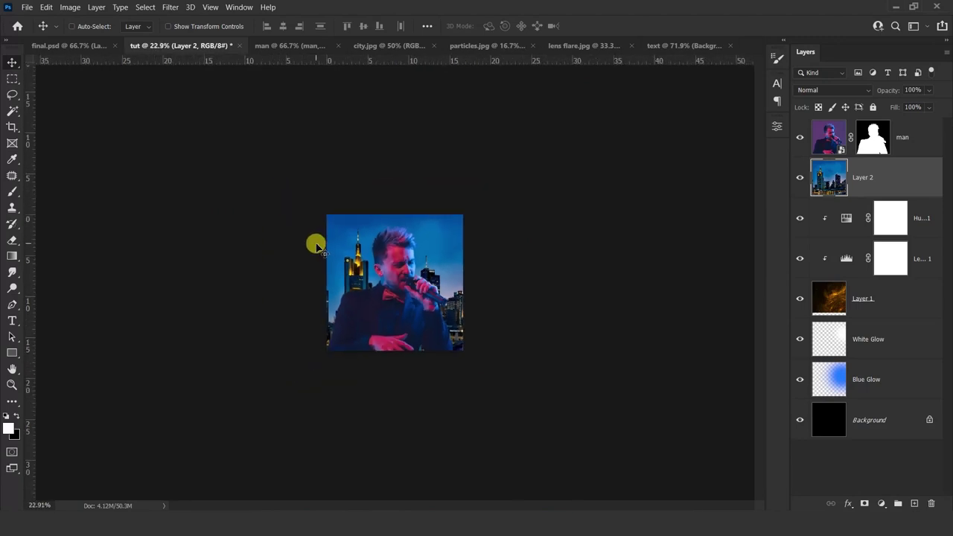
Step: Scale the skyline to 61.31% and move it up-left behind the singer
{"action": "key", "text": "ctrl+t"}
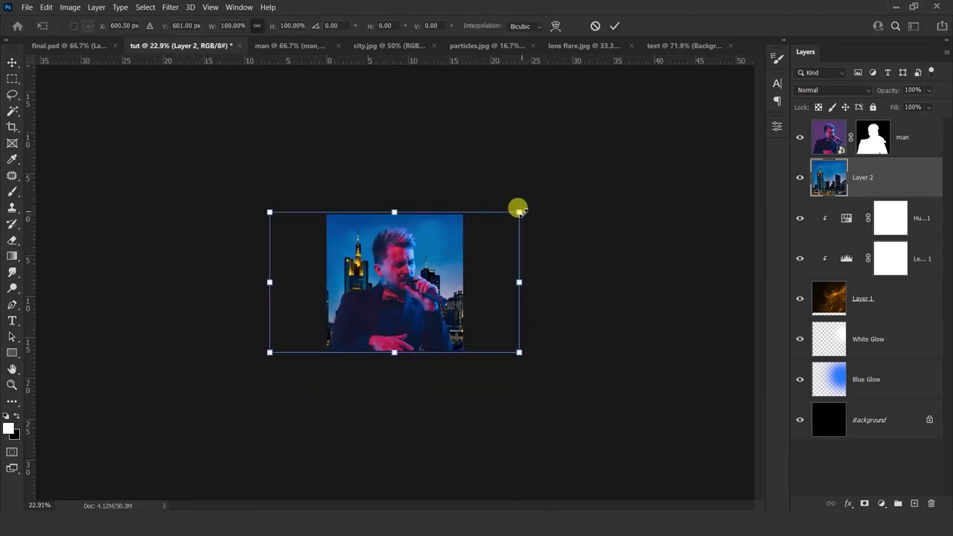
{"action": "left_click_drag", "start_coordinate": [519, 212], "coordinate": [457, 233]}
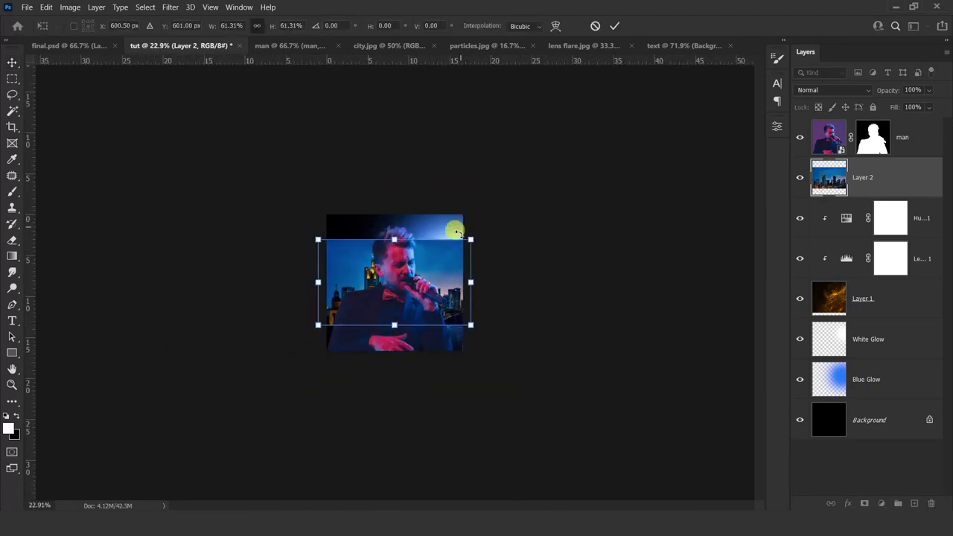
{"action": "left_click_drag", "start_coordinate": [436, 282], "coordinate": [415, 256]}
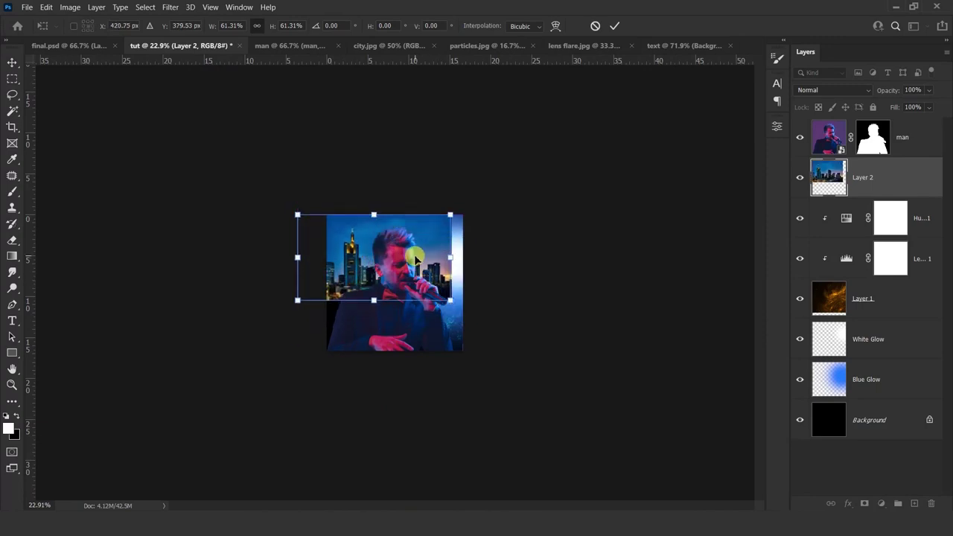
{"action": "key", "text": "Return"}
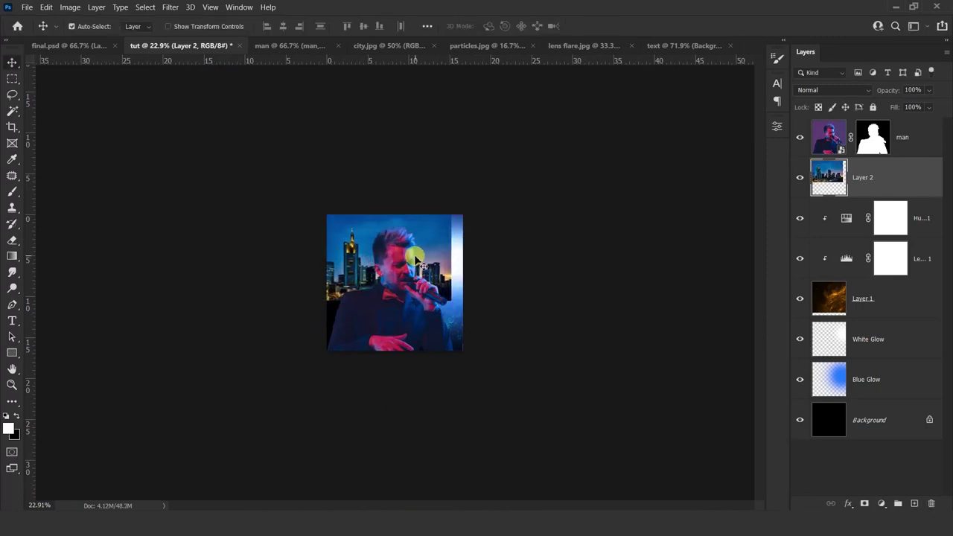
{"action": "key", "text": "ctrl+0"}
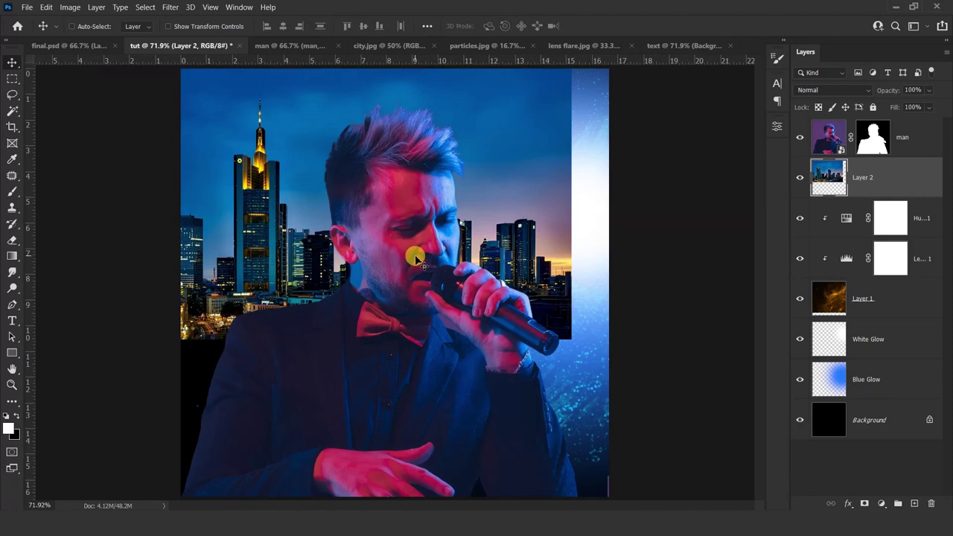
{"action": "left_click", "coordinate": [832, 90]}
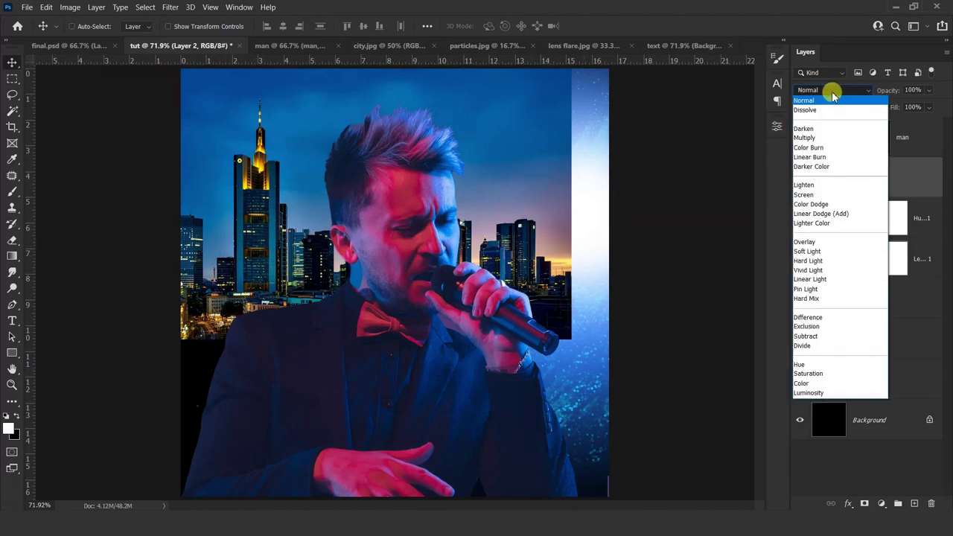
Step: Set Layer 2 to Hard Light and mask out the skyline's right side with a large black brush
{"action": "left_click", "coordinate": [831, 261]}
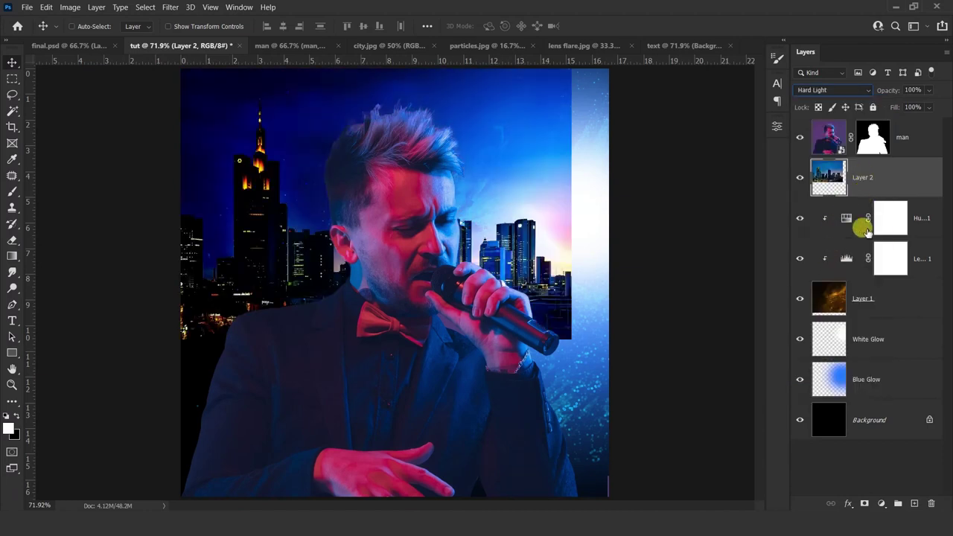
{"action": "left_click", "coordinate": [863, 503]}
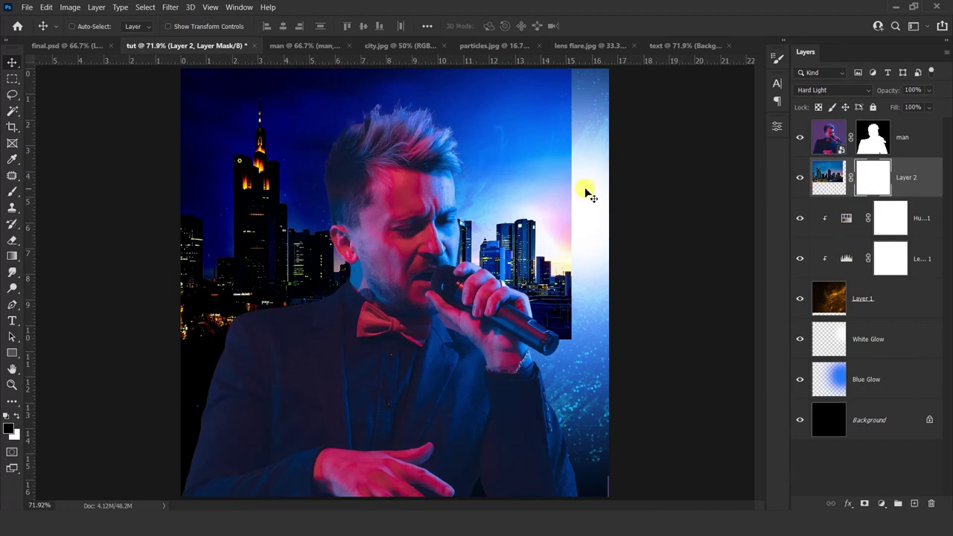
{"action": "left_click", "coordinate": [13, 191]}
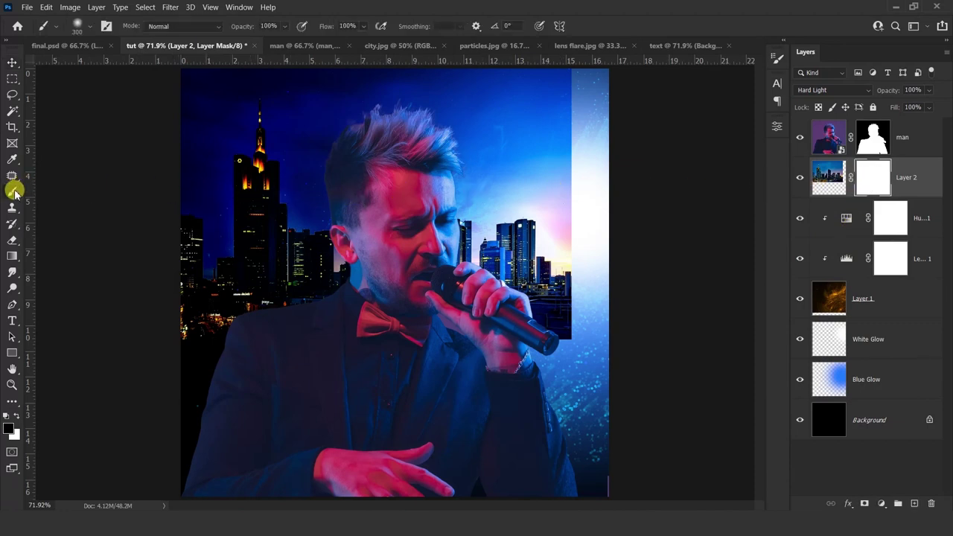
{"action": "key", "text": "bracketright"}
{"action": "key", "text": "bracketright"}
{"action": "key", "text": "bracketright"}
{"action": "key", "text": "bracketright"}
{"action": "left_click_drag", "start_coordinate": [446, 344], "coordinate": [488, 333]}
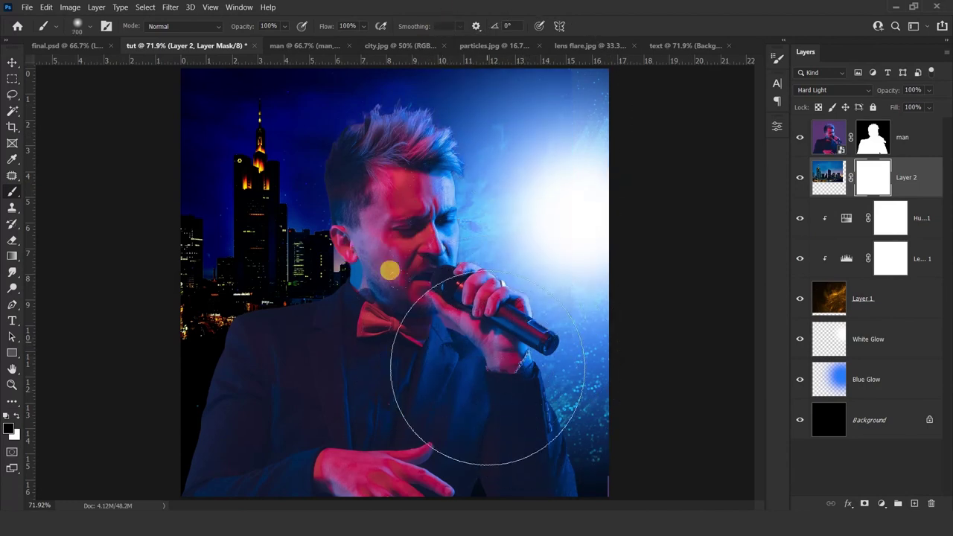
{"action": "left_click_drag", "start_coordinate": [565, 407], "coordinate": [462, 306]}
{"action": "key", "text": "v"}
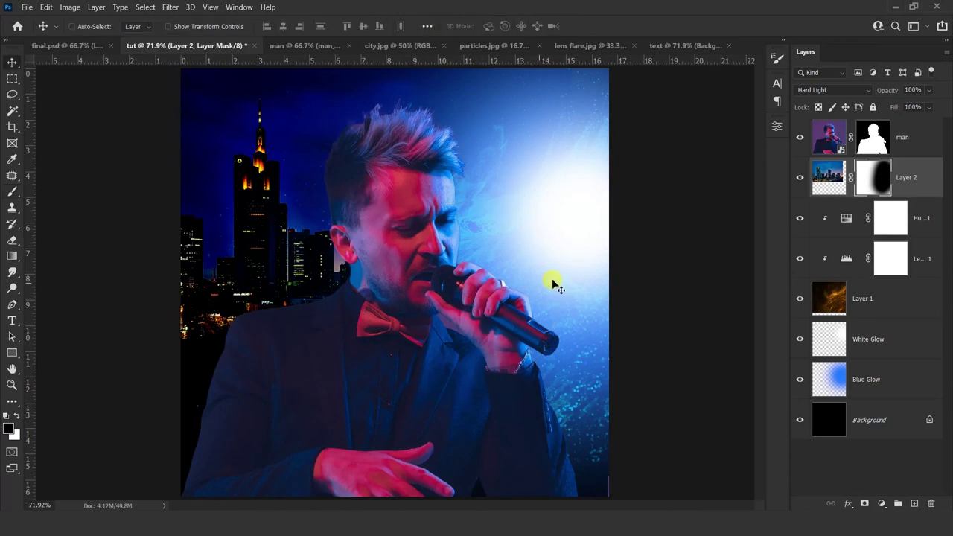
{"action": "left_click", "coordinate": [913, 132]}
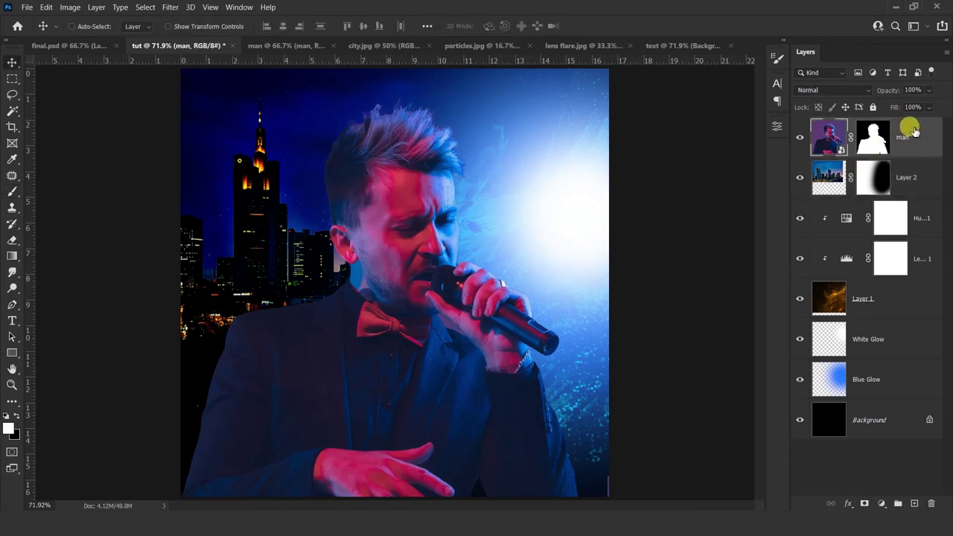
Step: Add a purple-to-pink Gradient Map adjustment on top, blended in Lighten mode
{"action": "left_click", "coordinate": [880, 503]}
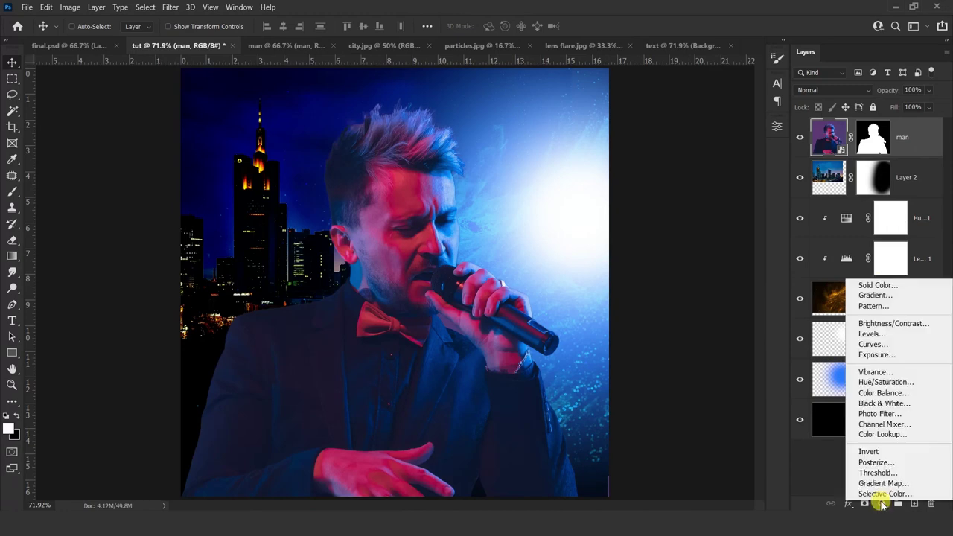
{"action": "left_click", "coordinate": [881, 483]}
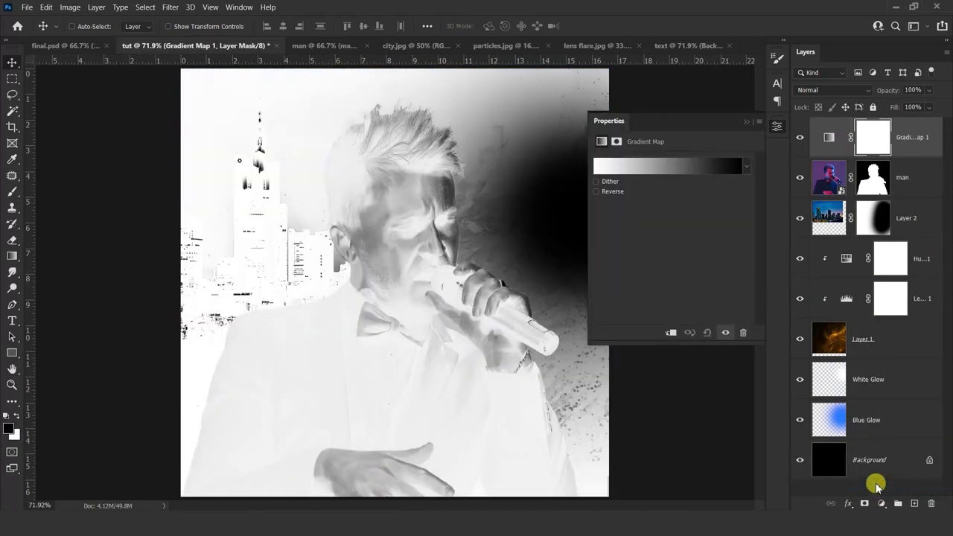
{"action": "left_click", "coordinate": [676, 166]}
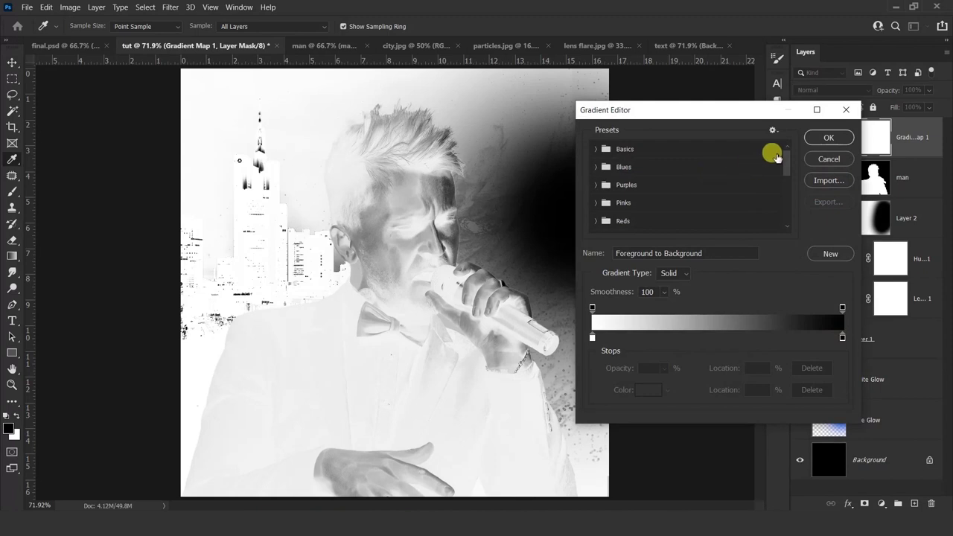
{"action": "left_click_drag", "start_coordinate": [786, 157], "coordinate": [782, 209]}
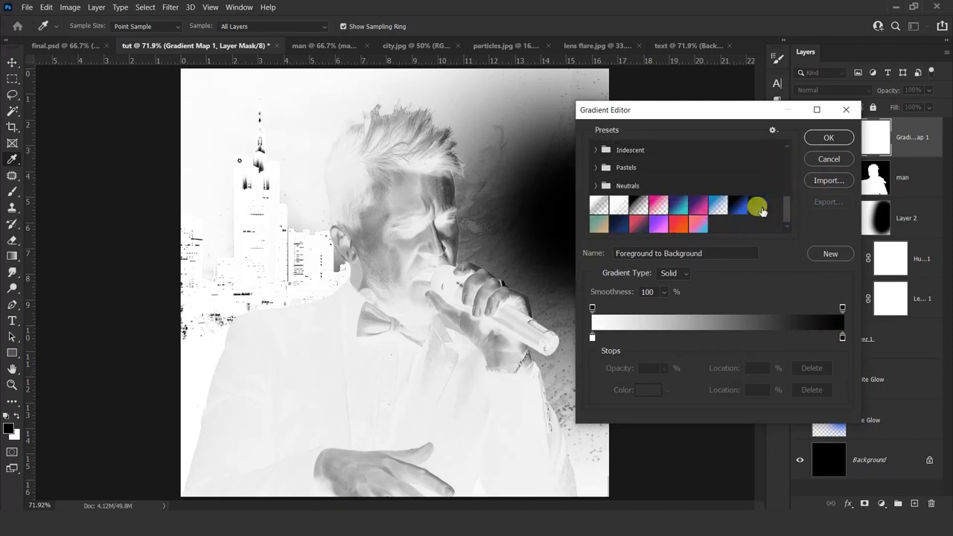
{"action": "left_click", "coordinate": [697, 206]}
{"action": "left_click", "coordinate": [828, 138]}
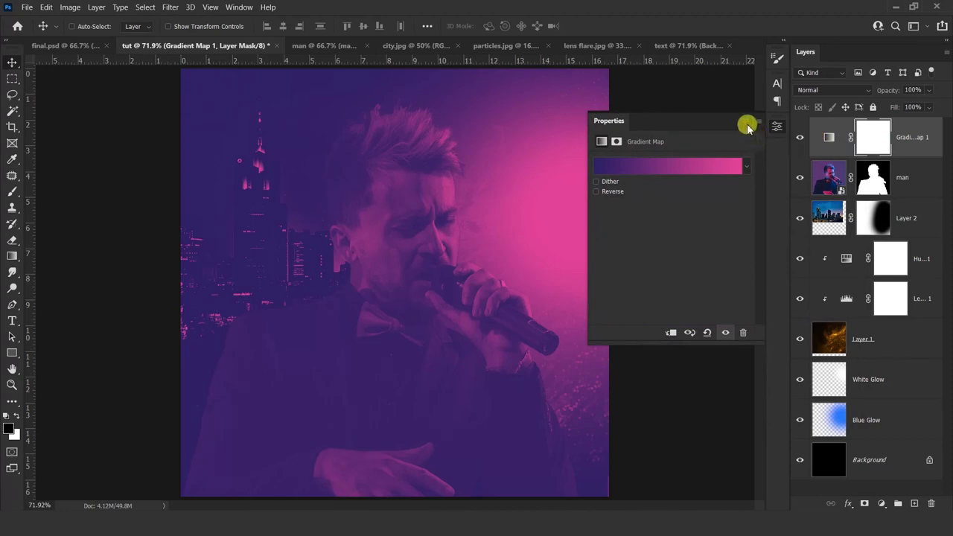
{"action": "left_click", "coordinate": [746, 121]}
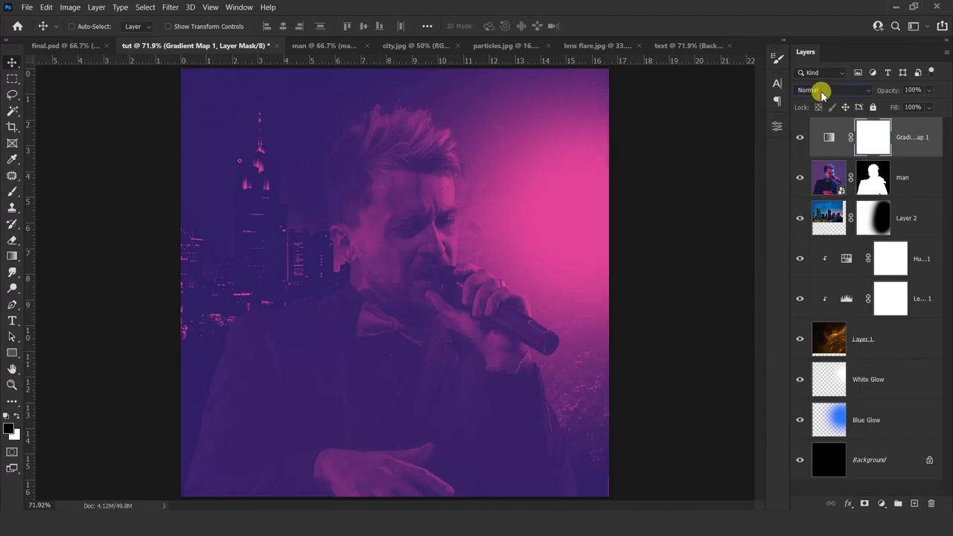
{"action": "left_click", "coordinate": [821, 91]}
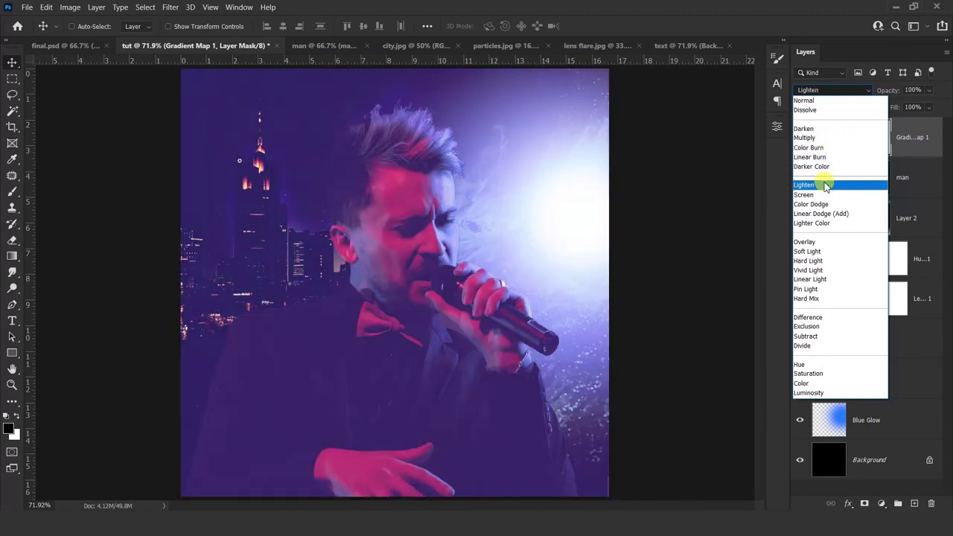
{"action": "left_click", "coordinate": [825, 186]}
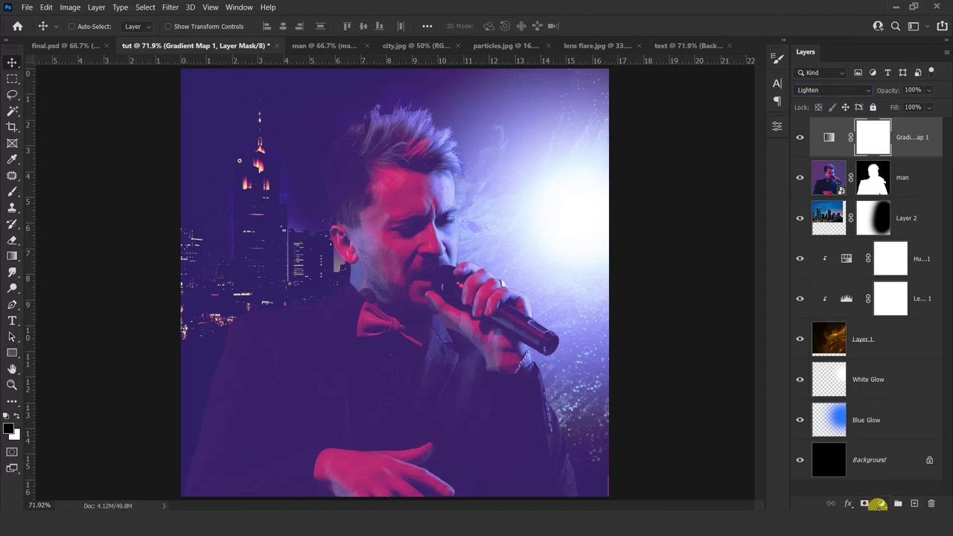
{"action": "left_click", "coordinate": [879, 504]}
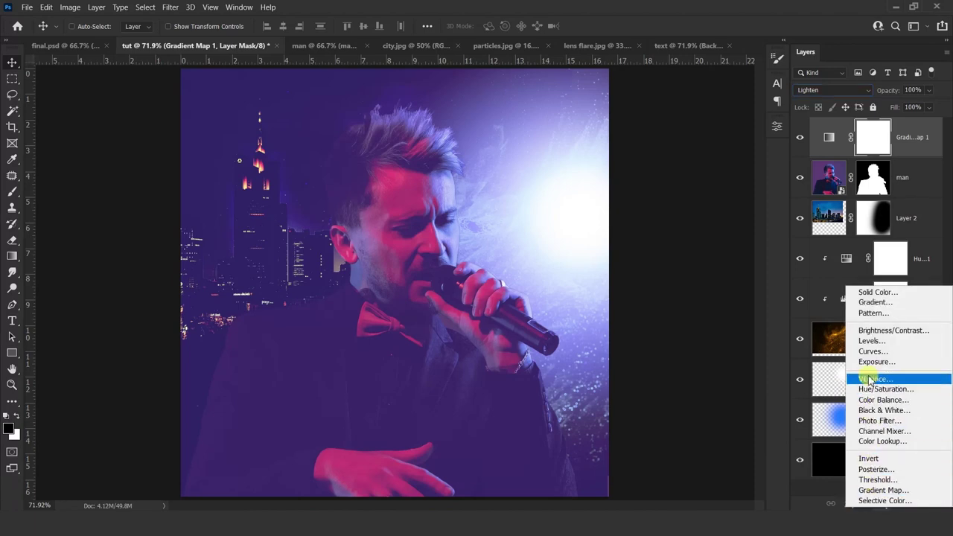
Step: Add a Curves adjustment with black point moved right and white point left, plus an empty layer on top
{"action": "left_click", "coordinate": [869, 351]}
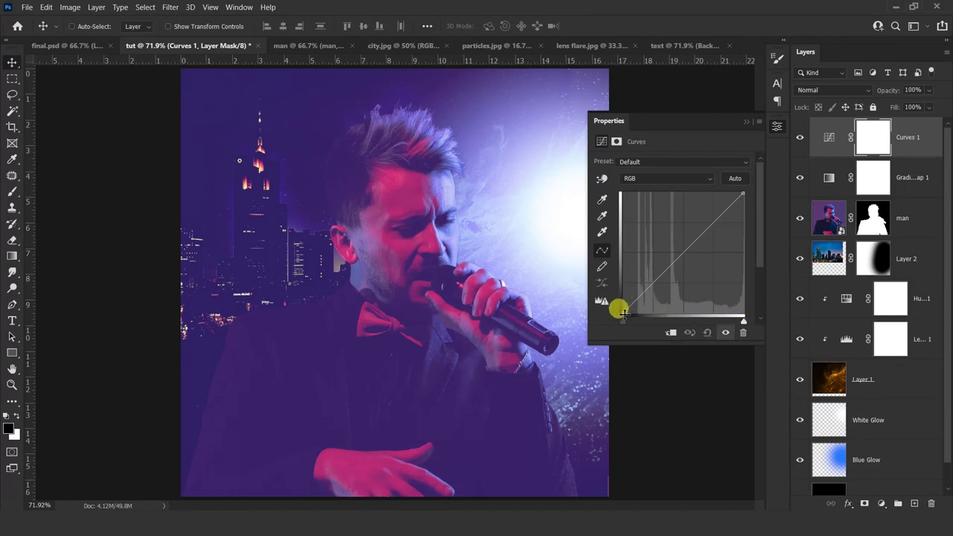
{"action": "left_click_drag", "start_coordinate": [621, 310], "coordinate": [629, 312]}
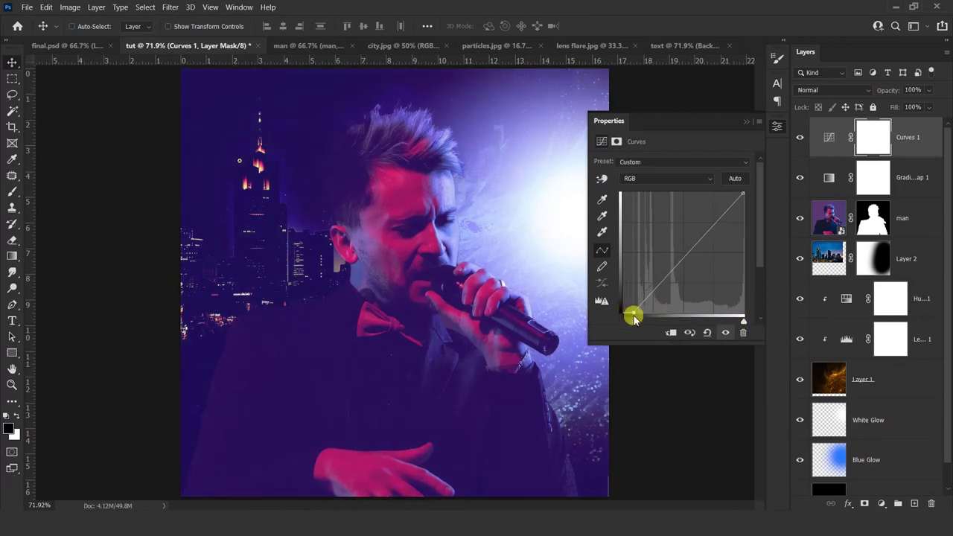
{"action": "left_click_drag", "start_coordinate": [742, 192], "coordinate": [733, 189]}
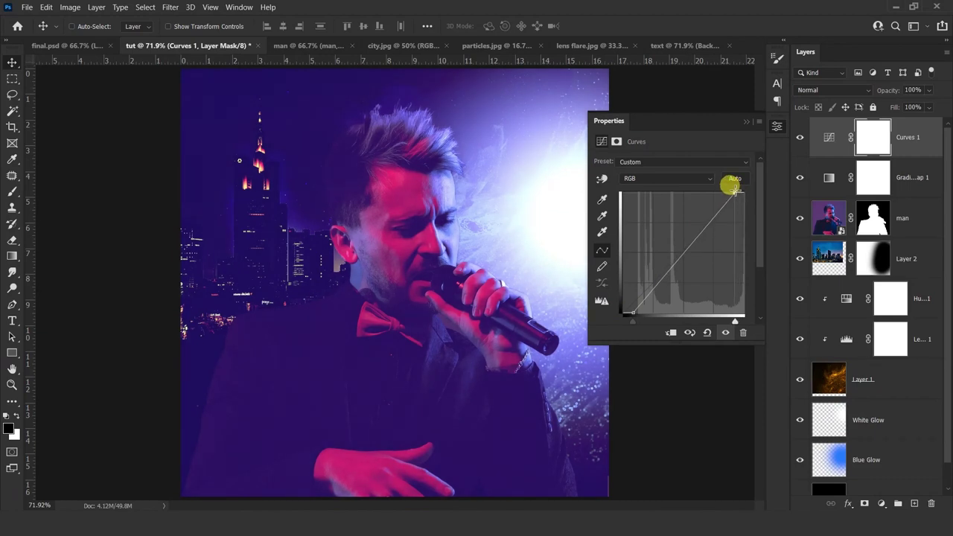
{"action": "left_click", "coordinate": [746, 122]}
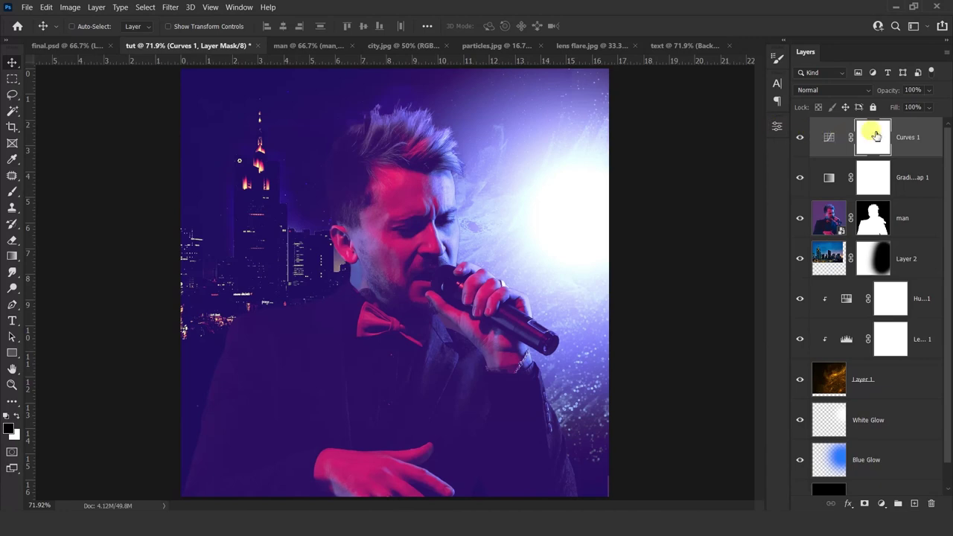
{"action": "left_click", "coordinate": [917, 132]}
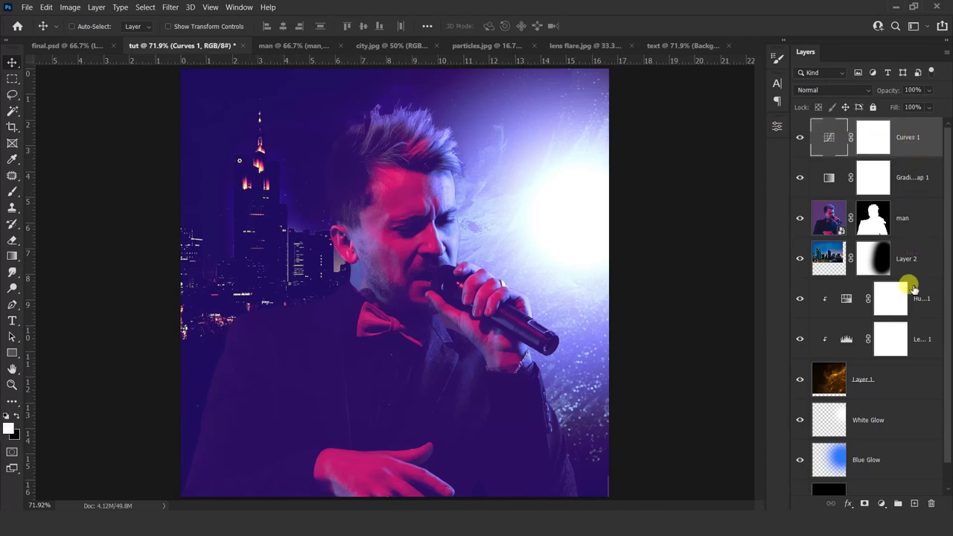
{"action": "left_click", "coordinate": [913, 504]}
{"action": "type", "text": "Dark"}
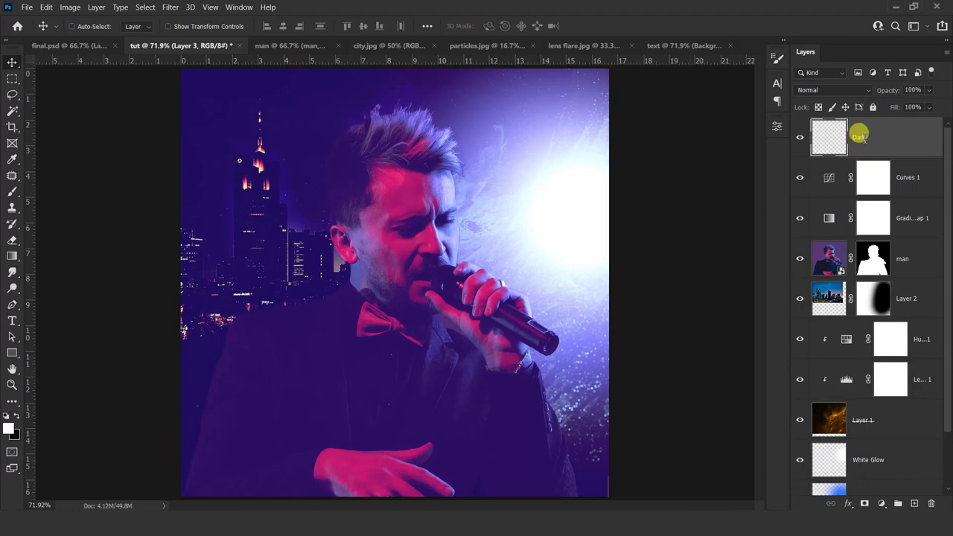
Step: Name the new layer Dark, fill it with black and add a layer mask
{"action": "key", "text": "Return"}
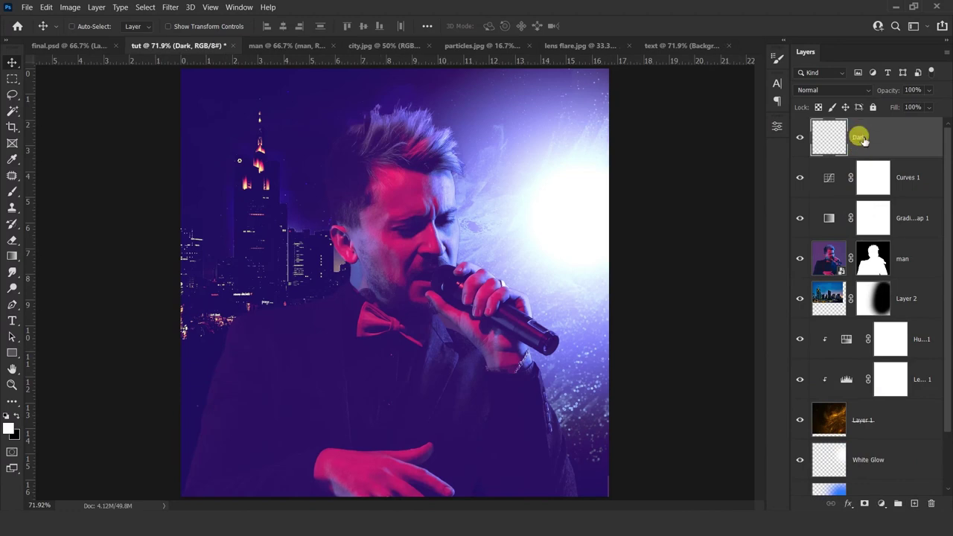
{"action": "key", "text": "ctrl+BackSpace"}
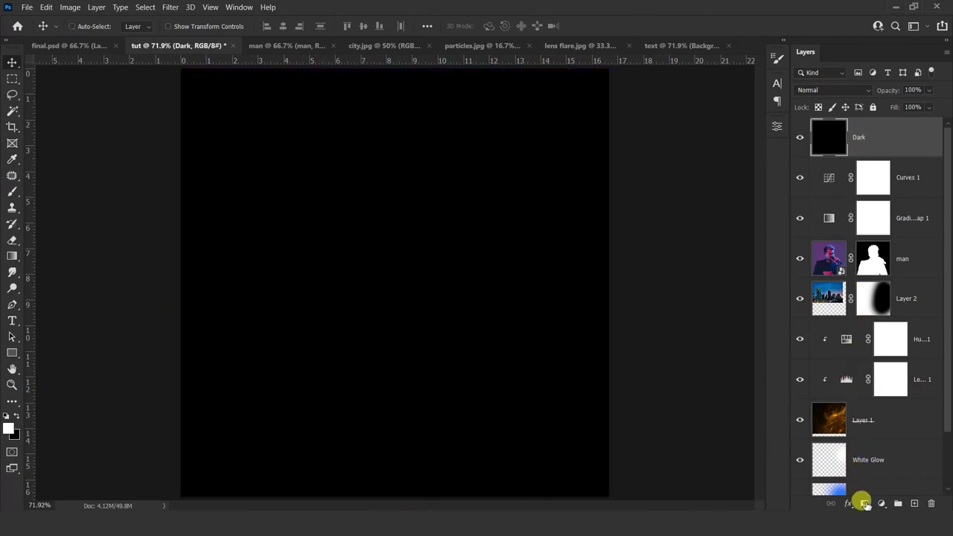
{"action": "left_click", "coordinate": [864, 503]}
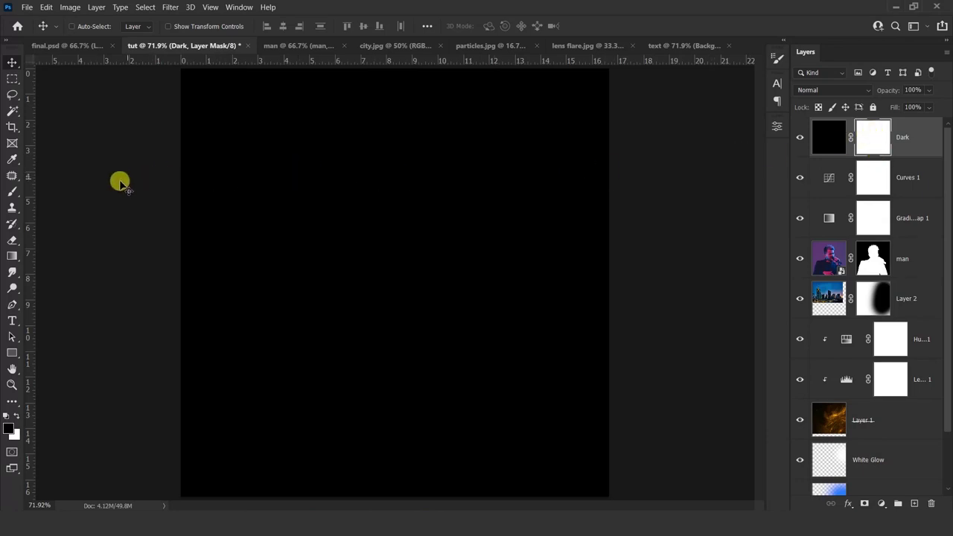
Step: Paint the mask with a large soft white brush to reveal the singer, skyline and face
{"action": "left_click", "coordinate": [12, 192]}
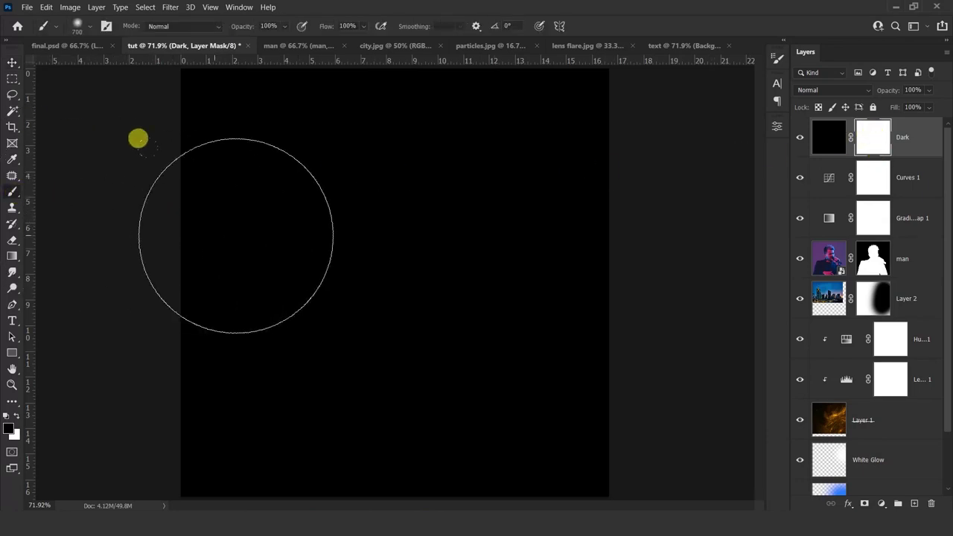
{"action": "key", "text": "bracketright"}
{"action": "key", "text": "bracketright"}
{"action": "key", "text": "bracketright"}
{"action": "key", "text": "bracketright"}
{"action": "key", "text": "bracketright"}
{"action": "key", "text": "bracketright"}
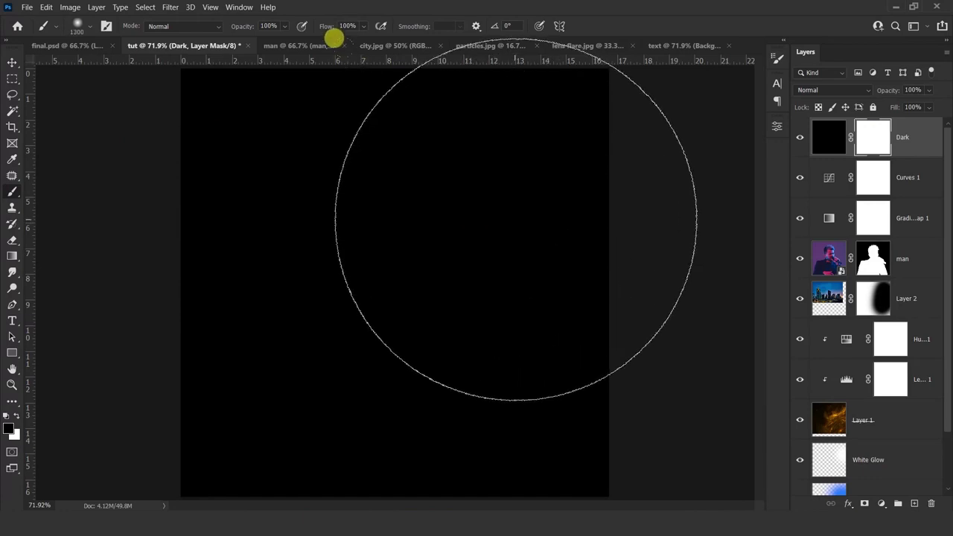
{"action": "left_click", "coordinate": [516, 217]}
{"action": "key", "text": "bracketright"}
{"action": "key", "text": "bracketright"}
{"action": "key", "text": "bracketright"}
{"action": "key", "text": "bracketright"}
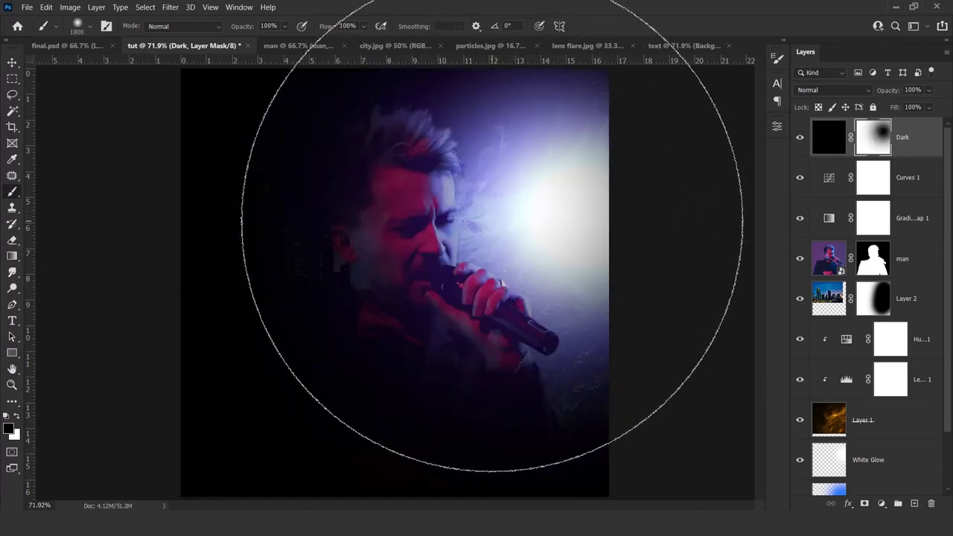
{"action": "left_click", "coordinate": [489, 225]}
{"action": "key", "text": "bracketleft"}
{"action": "key", "text": "bracketleft"}
{"action": "key", "text": "bracketleft"}
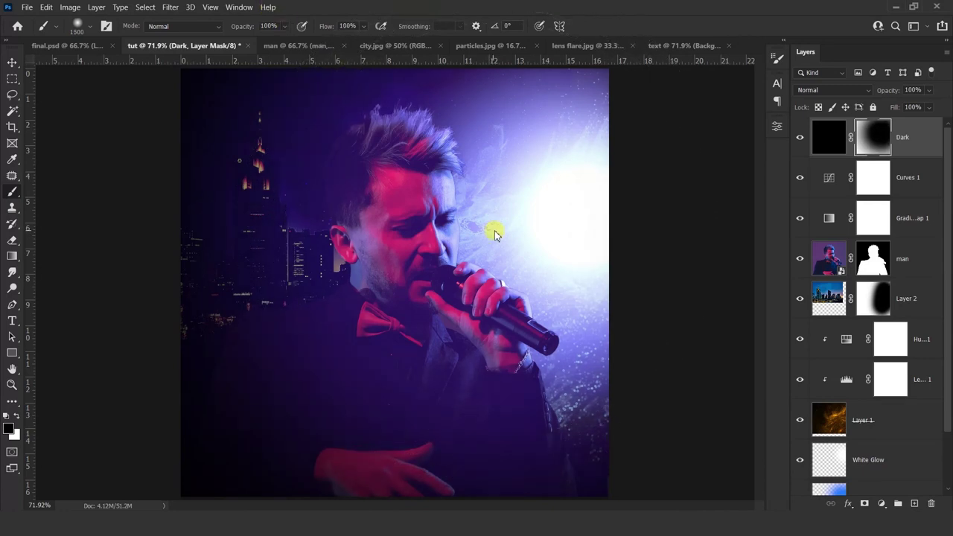
{"action": "key", "text": "bracketleft"}
{"action": "left_click", "coordinate": [378, 149]}
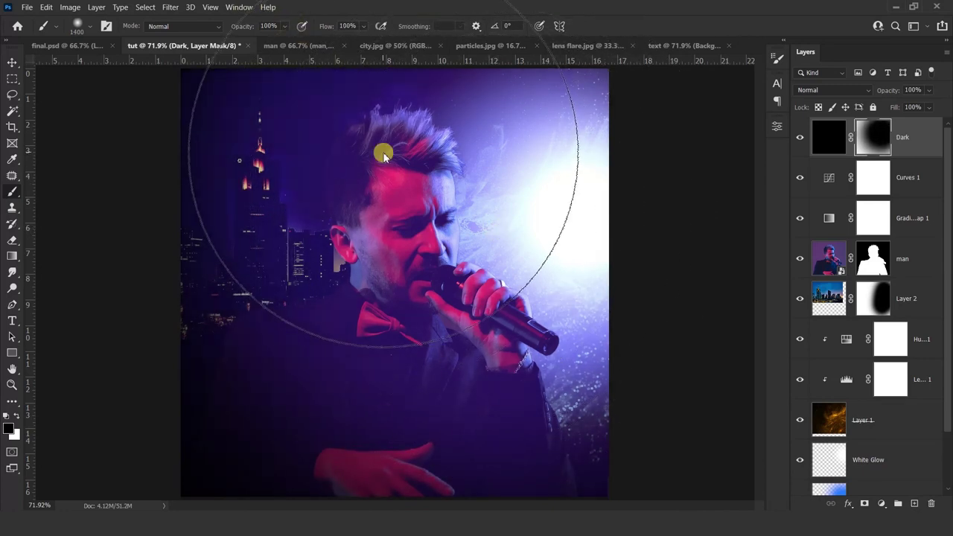
Step: Set the Dark layer's opacity to 70%
{"action": "key", "text": "v"}
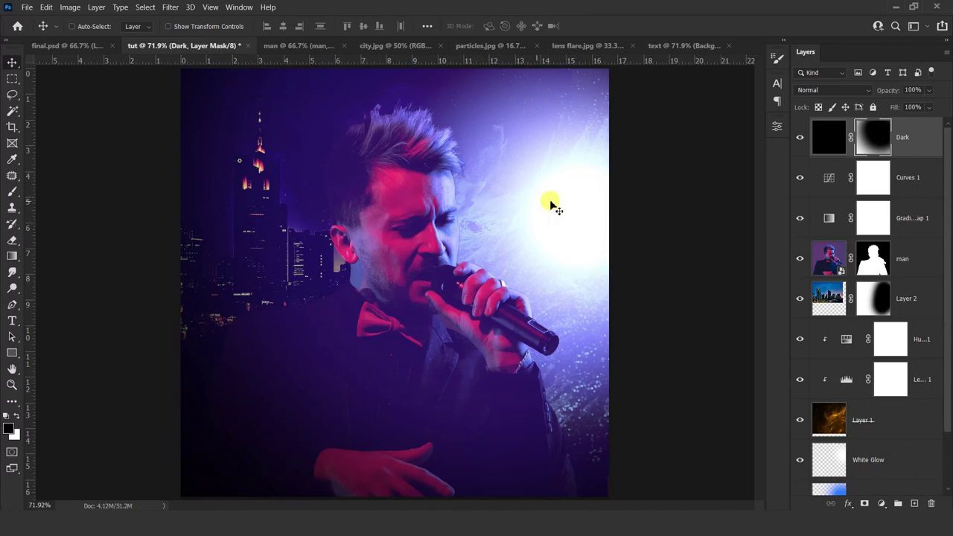
{"action": "left_click", "coordinate": [912, 90]}
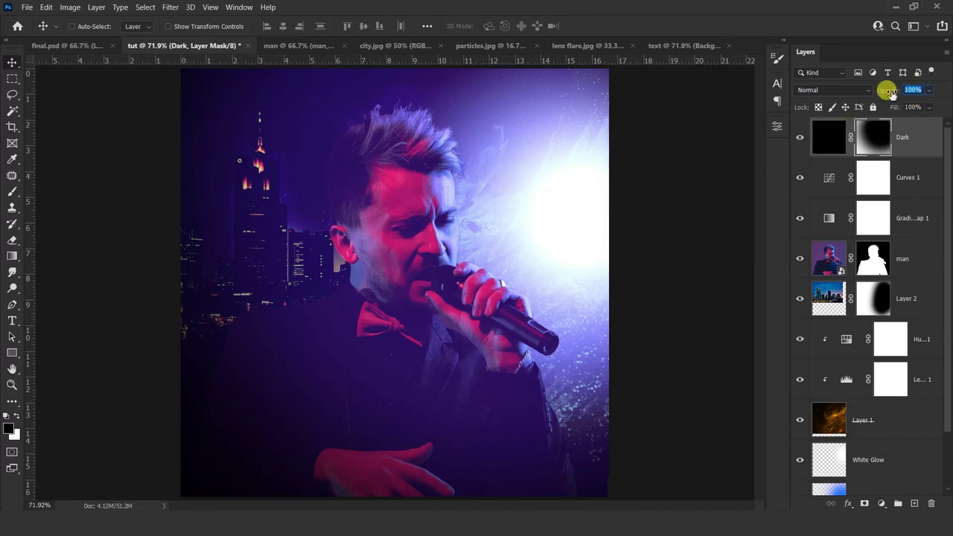
{"action": "type", "text": "70"}
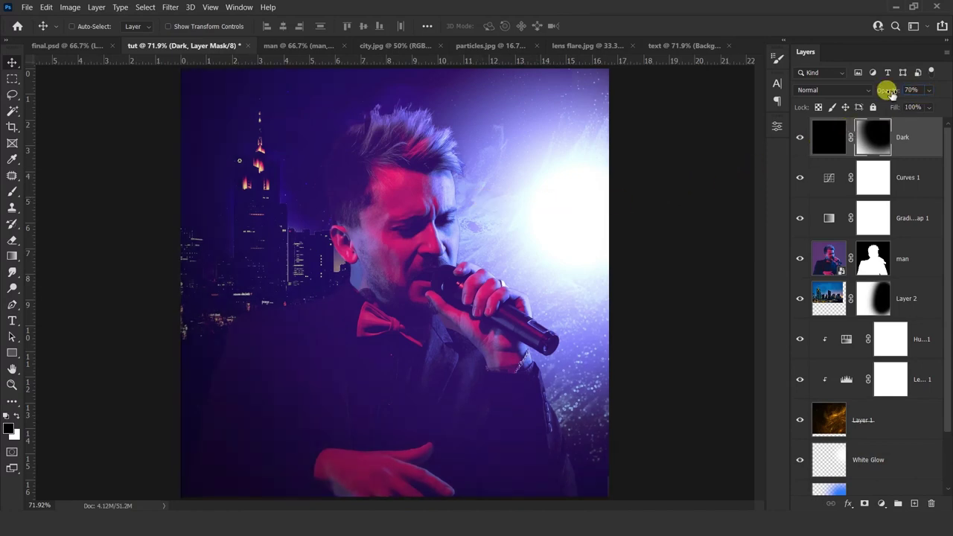
{"action": "left_click", "coordinate": [917, 136]}
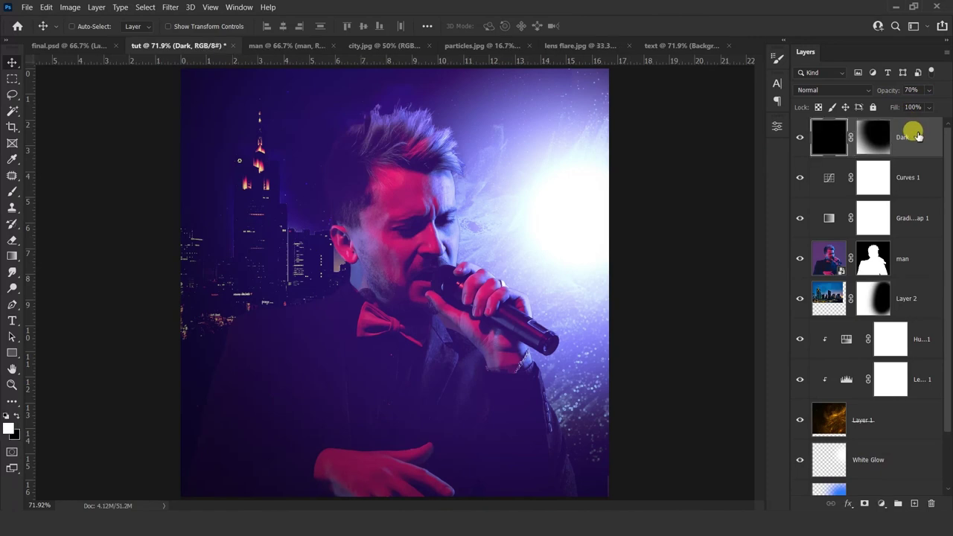
Step: Duplicate the man layer and set the copy to Linear Light at 60% opacity
{"action": "left_click", "coordinate": [918, 258]}
{"action": "key", "text": "ctrl+j"}
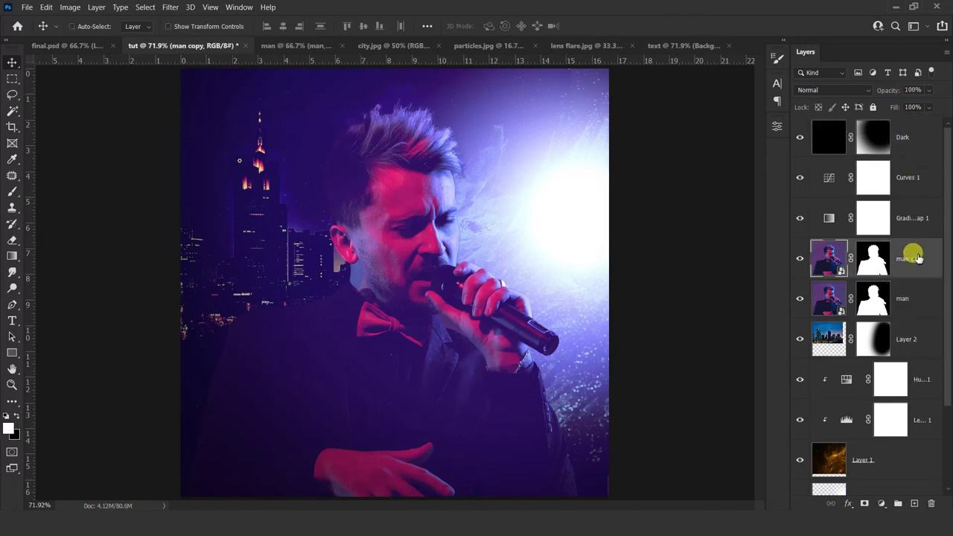
{"action": "left_click", "coordinate": [839, 90]}
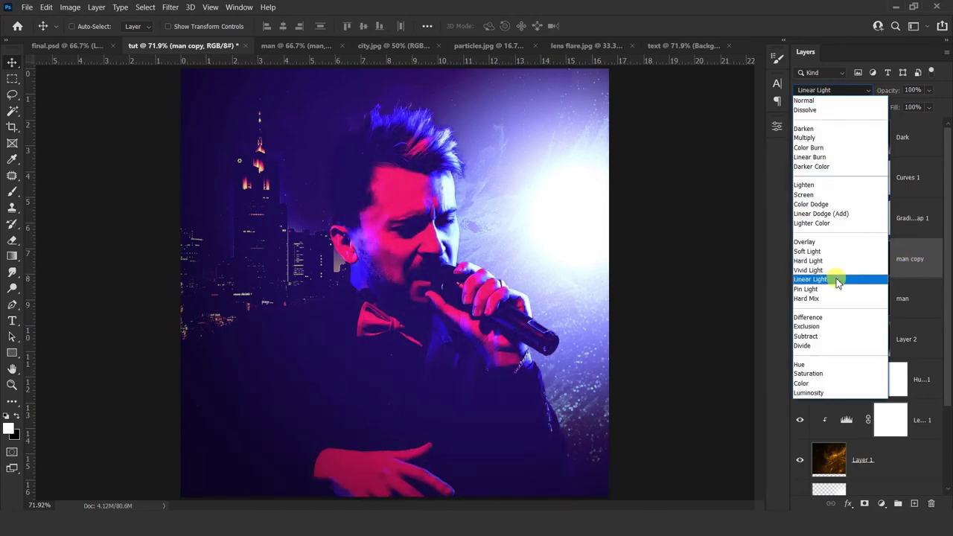
{"action": "left_click", "coordinate": [838, 280]}
{"action": "left_click", "coordinate": [923, 90]}
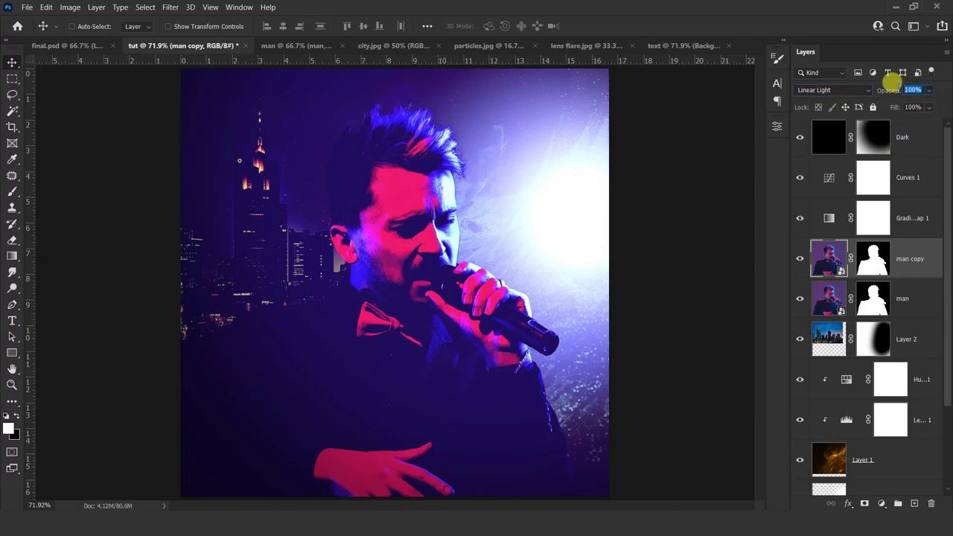
{"action": "type", "text": "60"}
{"action": "left_click", "coordinate": [897, 89]}
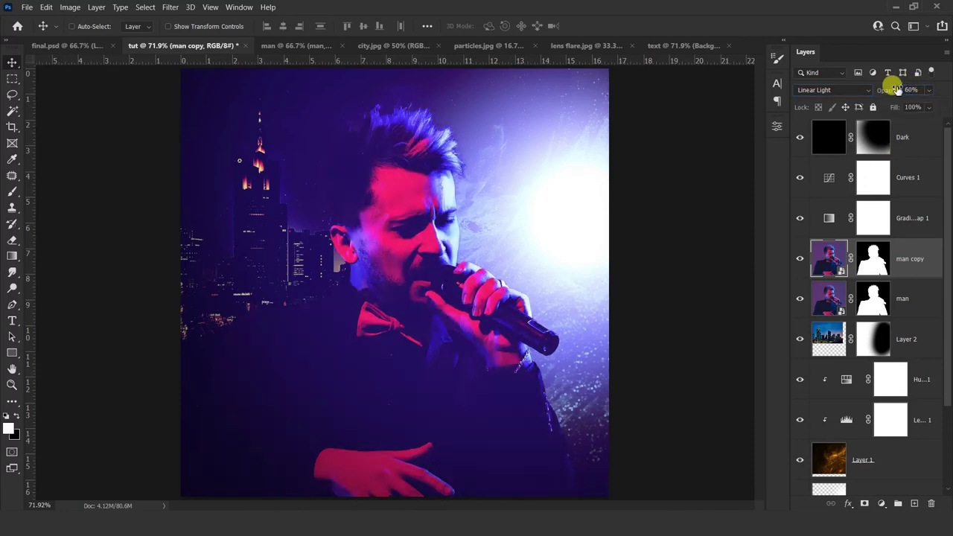
{"action": "left_click", "coordinate": [929, 255]}
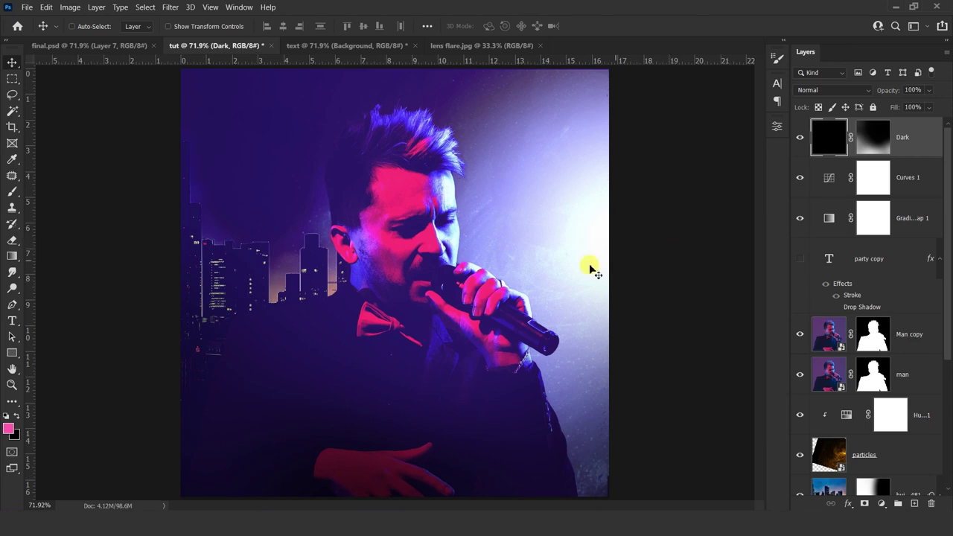
Step: Add a MUSIC text layer at 137 pt on the poster
{"action": "left_click", "coordinate": [11, 321]}
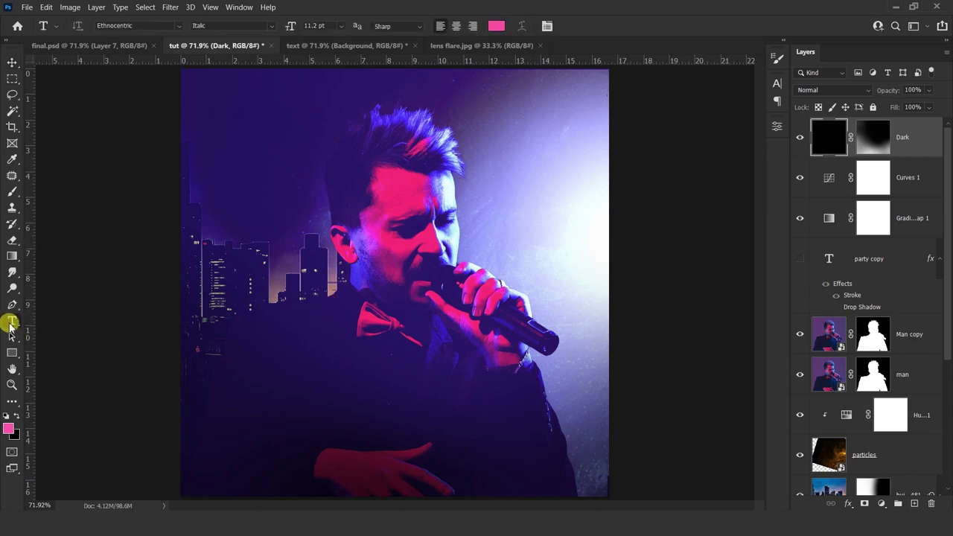
{"action": "left_click", "coordinate": [406, 330]}
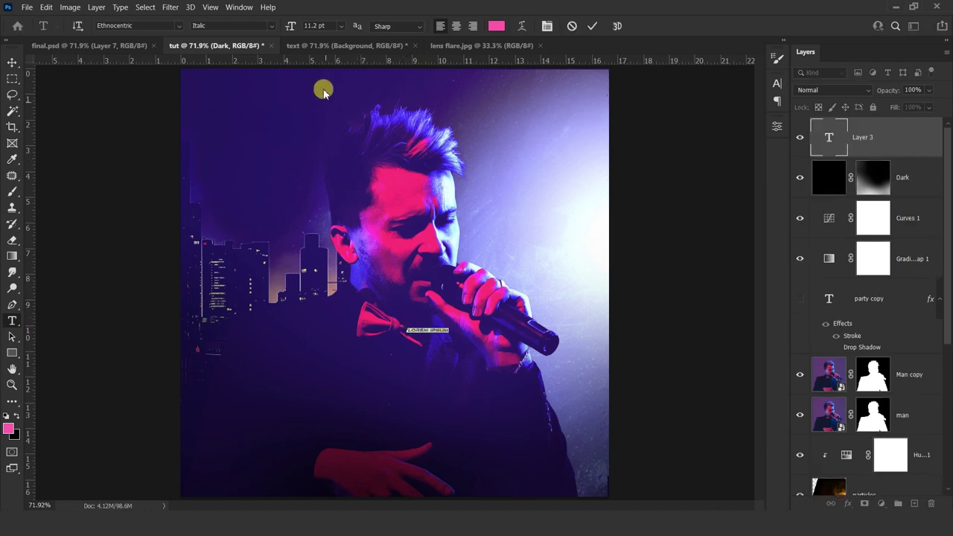
{"action": "left_click", "coordinate": [295, 25]}
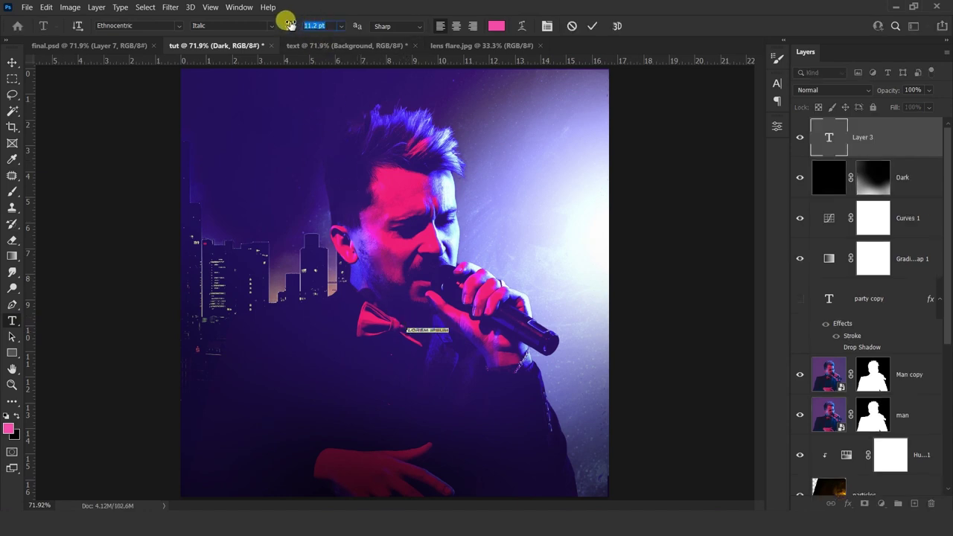
{"action": "type", "text": "137"}
{"action": "key", "text": "Return"}
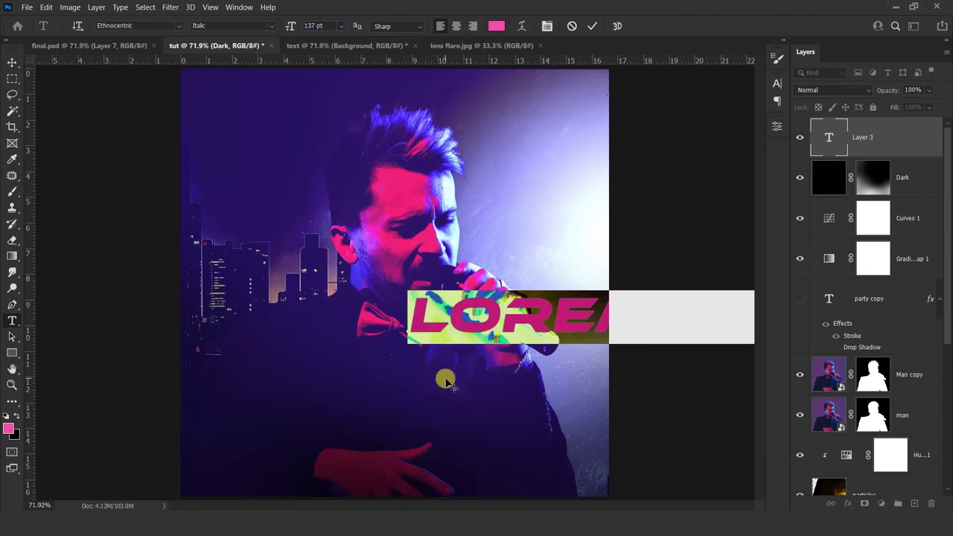
{"action": "type", "text": "MUSIC"}
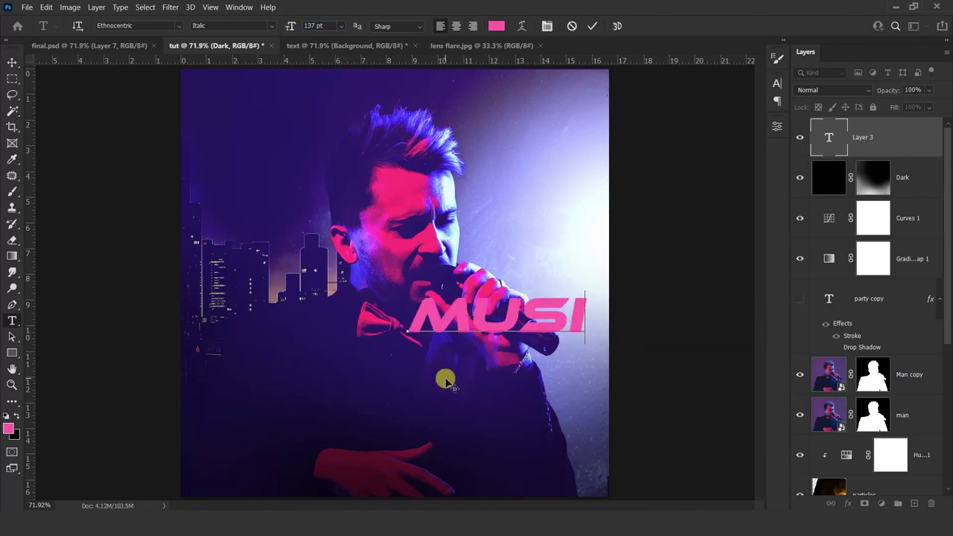
{"action": "left_click", "coordinate": [884, 138]}
Step: Move MUSIC to the lower middle and place a duplicate offset down-left below it
{"action": "key", "text": "v"}
{"action": "left_click_drag", "start_coordinate": [557, 330], "coordinate": [457, 397]}
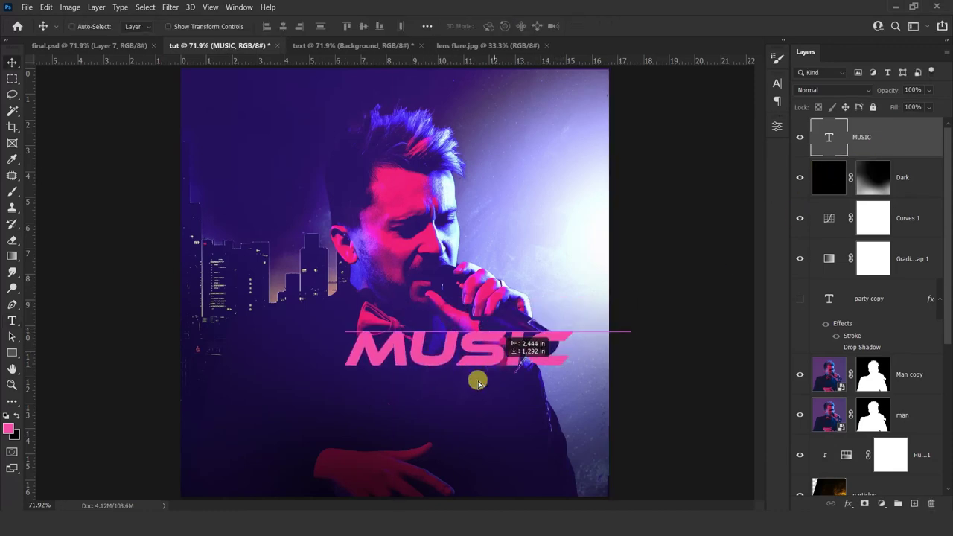
{"action": "left_click_drag", "start_coordinate": [457, 397], "coordinate": [477, 403]}
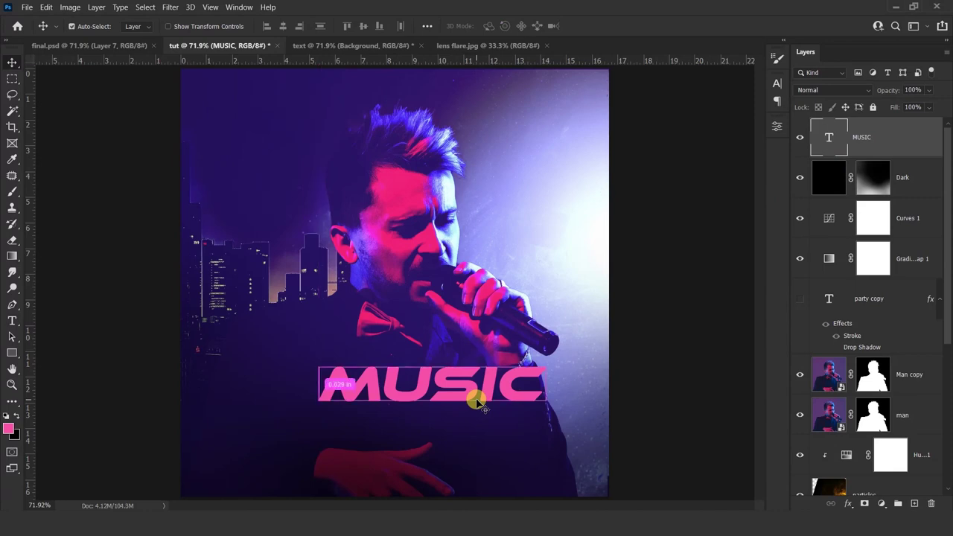
{"action": "key", "text": "ctrl+j"}
{"action": "left_click_drag", "start_coordinate": [476, 402], "coordinate": [415, 441]}
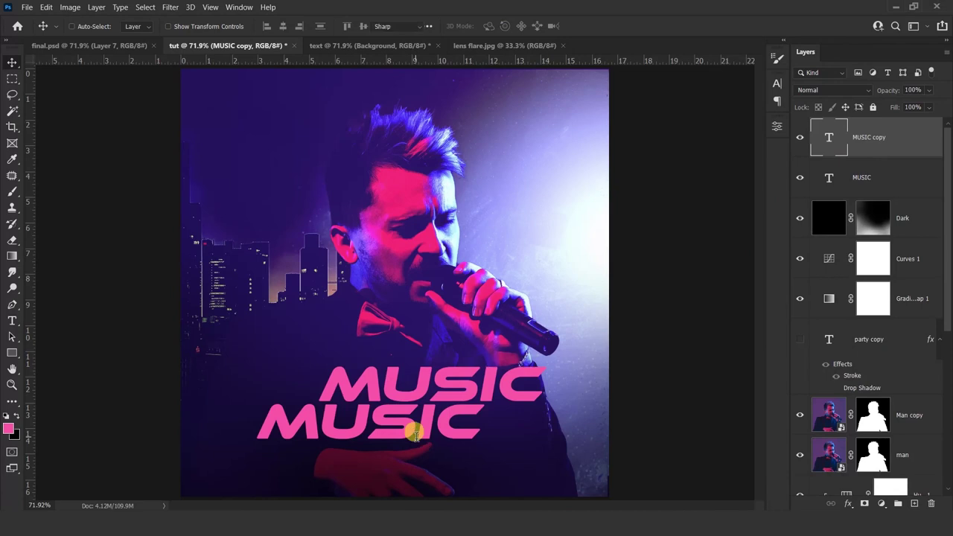
Step: Retype the lower copy as SHOW and colour it black
{"action": "double_click", "coordinate": [414, 425]}
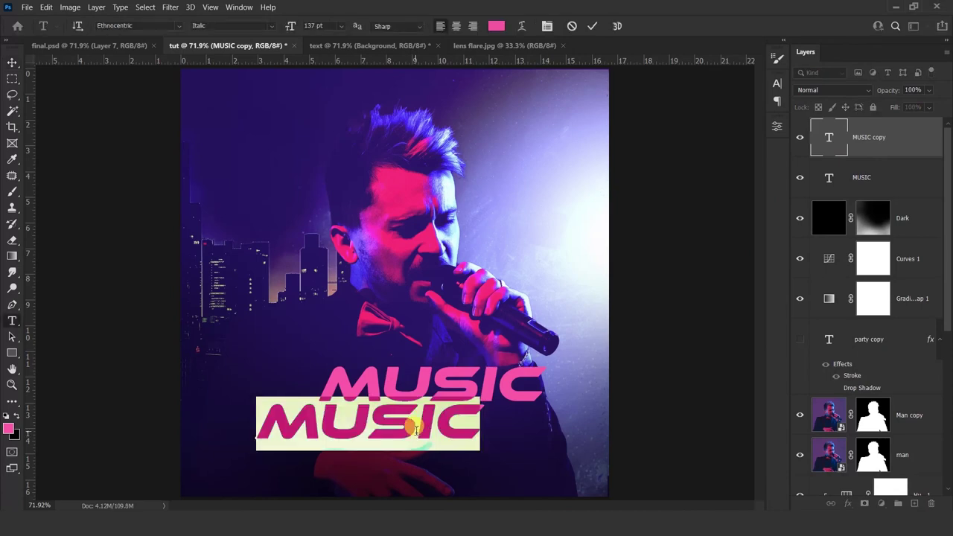
{"action": "type", "text": "SHOW"}
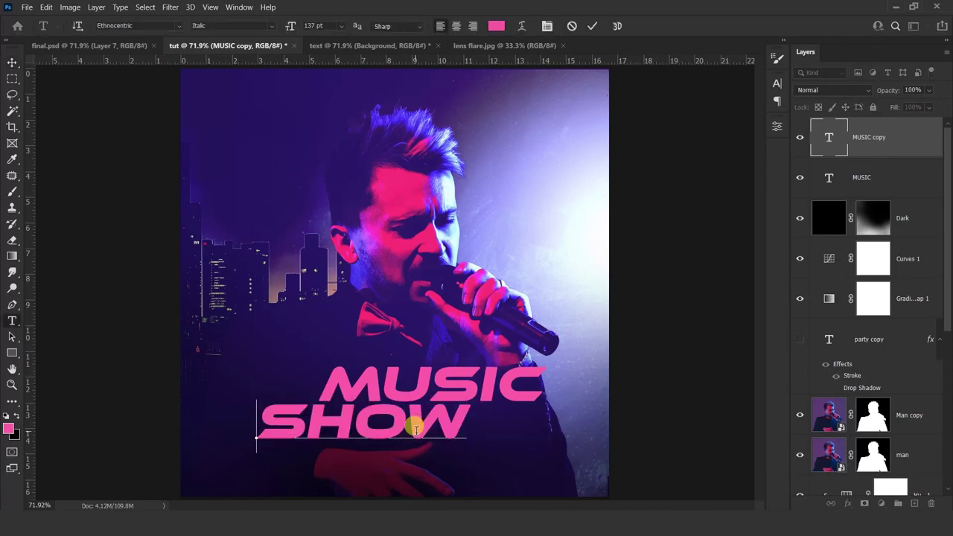
{"action": "left_click", "coordinate": [889, 142]}
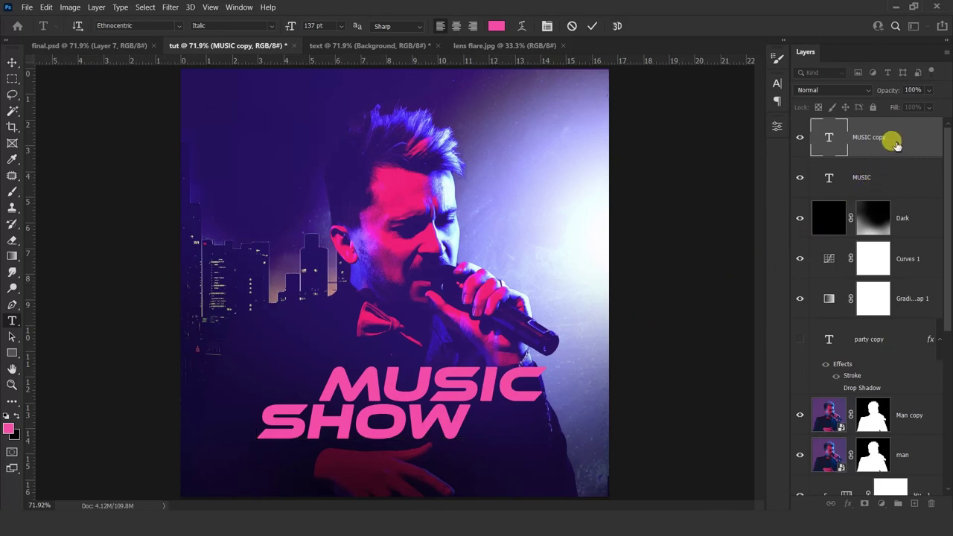
{"action": "left_click", "coordinate": [779, 125]}
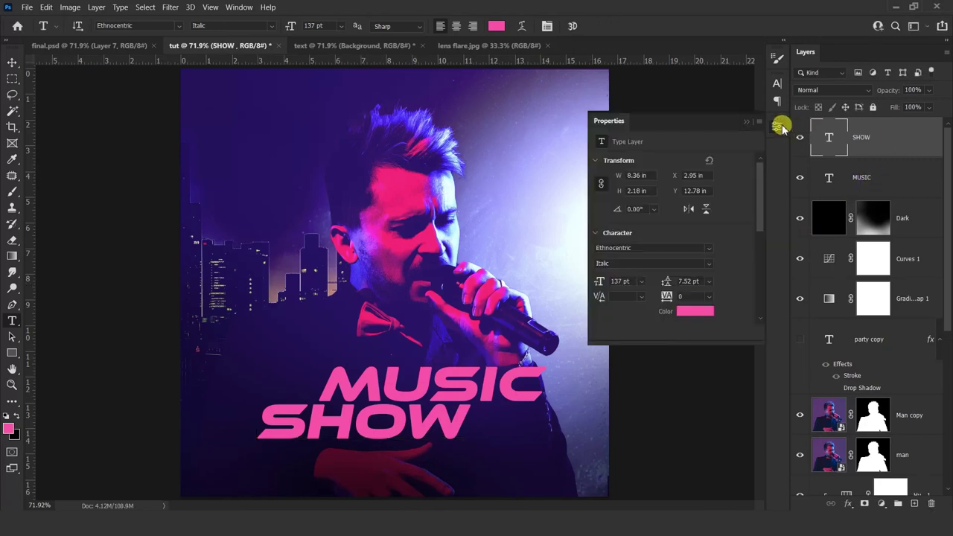
{"action": "left_click", "coordinate": [698, 312]}
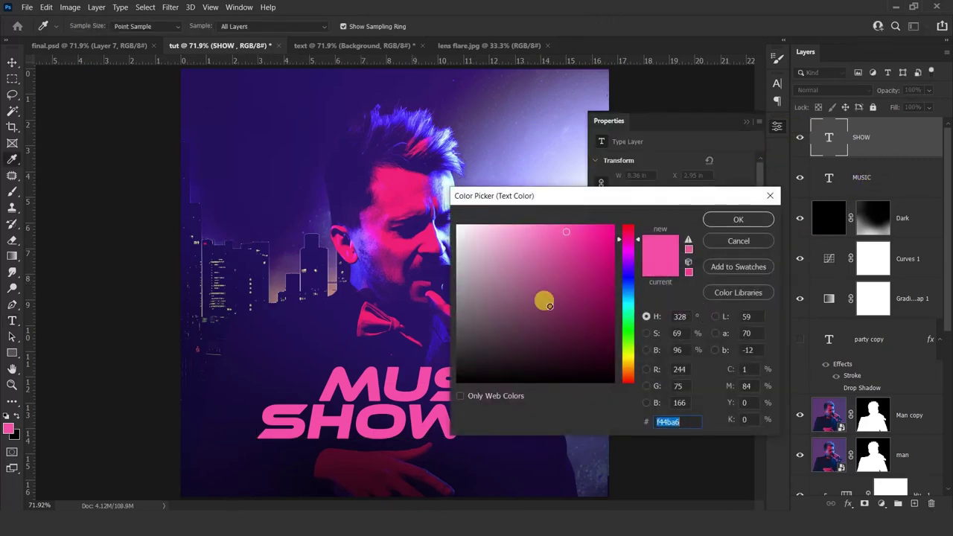
{"action": "left_click_drag", "start_coordinate": [542, 304], "coordinate": [449, 391]}
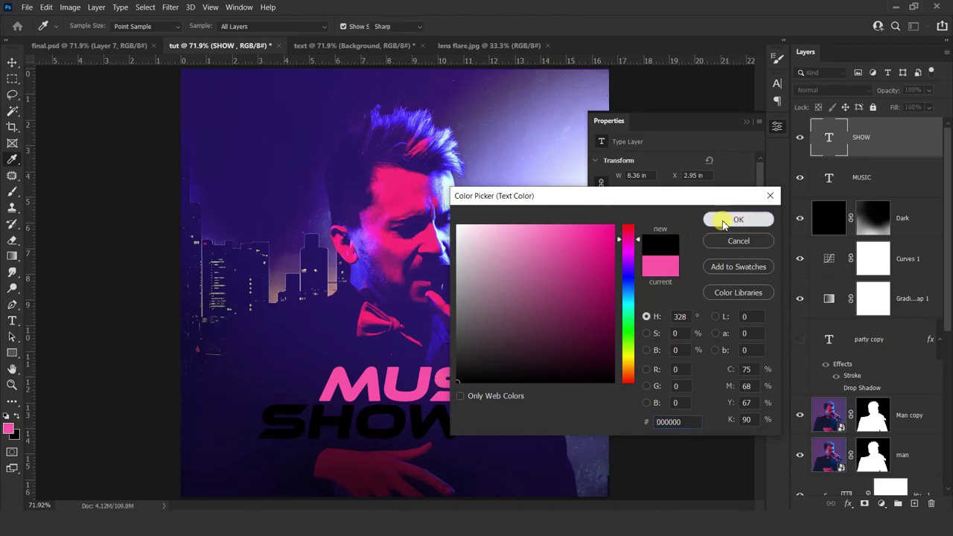
{"action": "left_click", "coordinate": [738, 218]}
{"action": "left_click", "coordinate": [746, 122]}
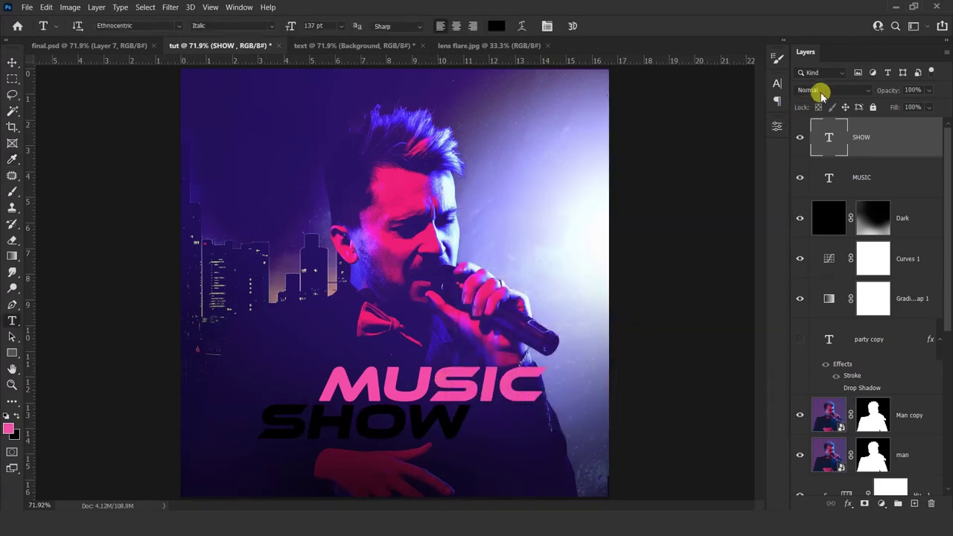
Step: Set the SHOW layer's blend mode to Screen
{"action": "left_click", "coordinate": [819, 90]}
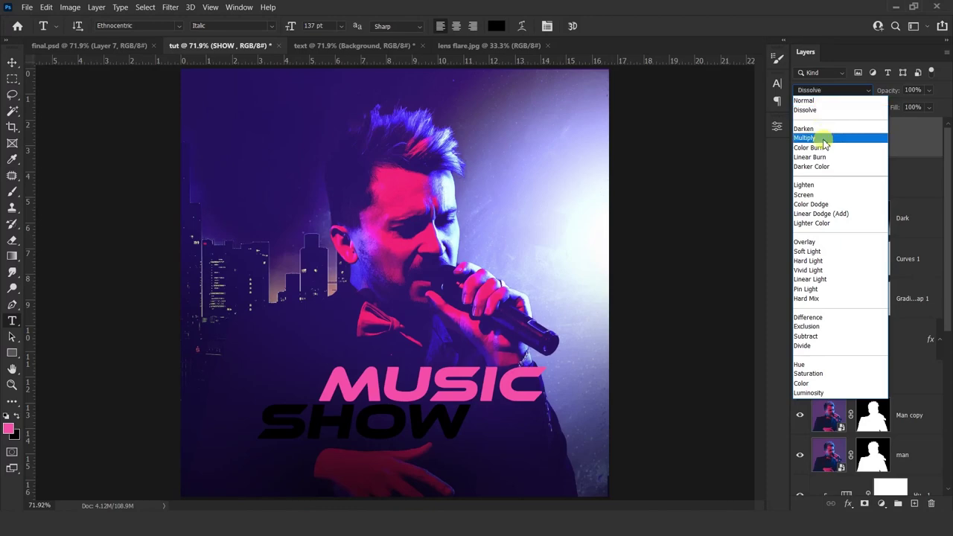
{"action": "left_click", "coordinate": [824, 194]}
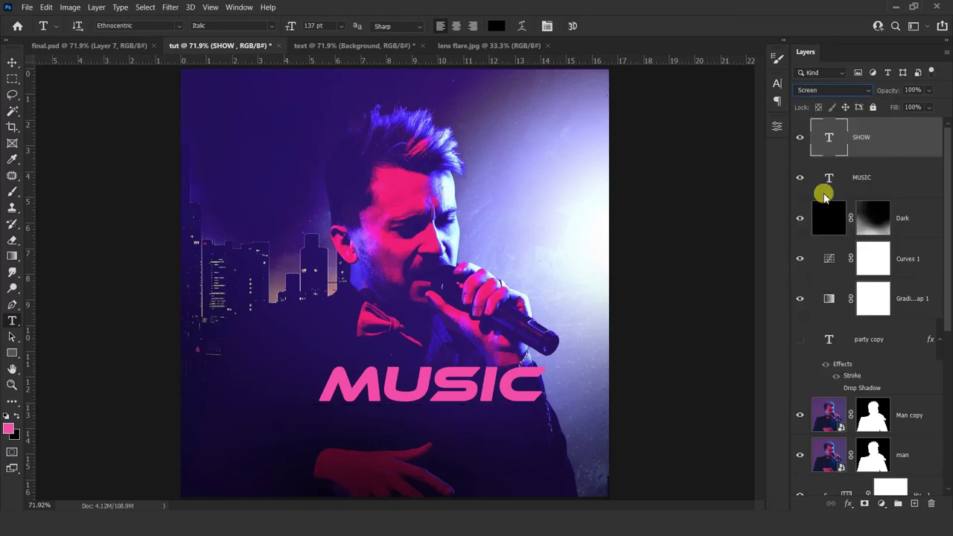
{"action": "double_click", "coordinate": [892, 142]}
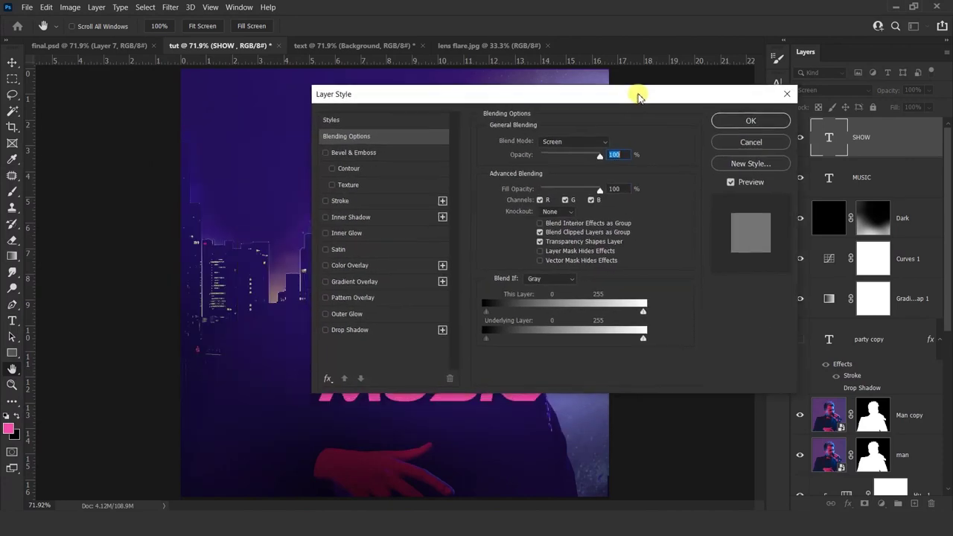
Step: Give the SHOW text a 3 px solid-colour Stroke outline
{"action": "left_click_drag", "start_coordinate": [334, 183], "coordinate": [646, 92]}
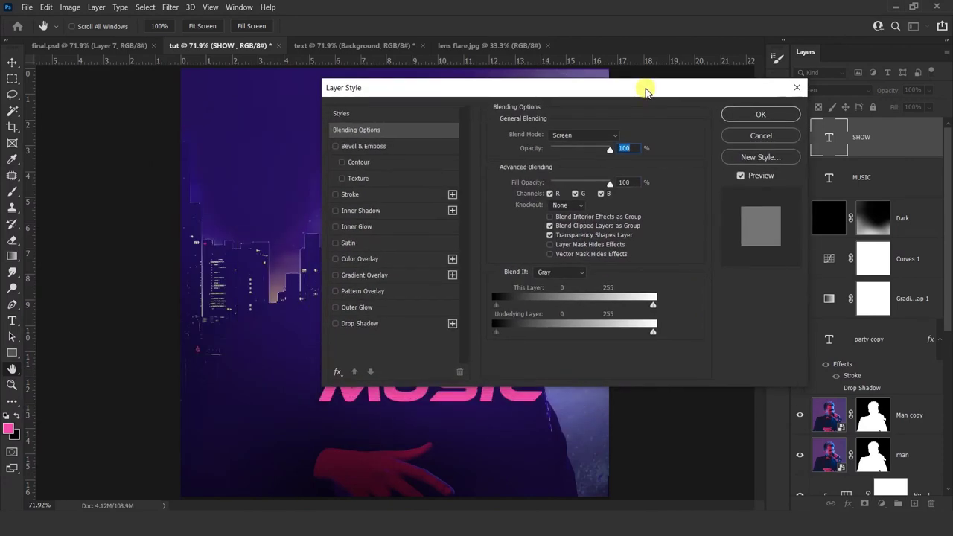
{"action": "left_click", "coordinate": [381, 195]}
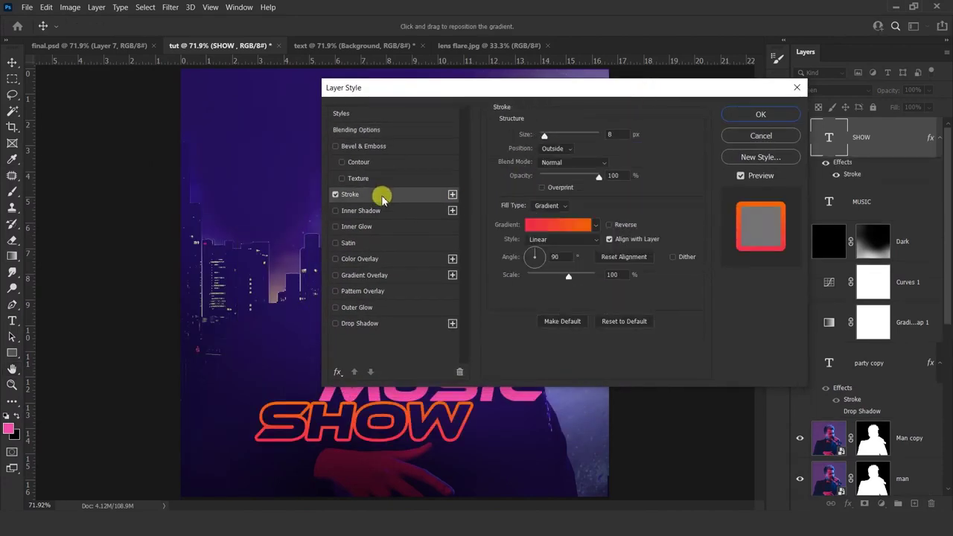
{"action": "left_click", "coordinate": [551, 207]}
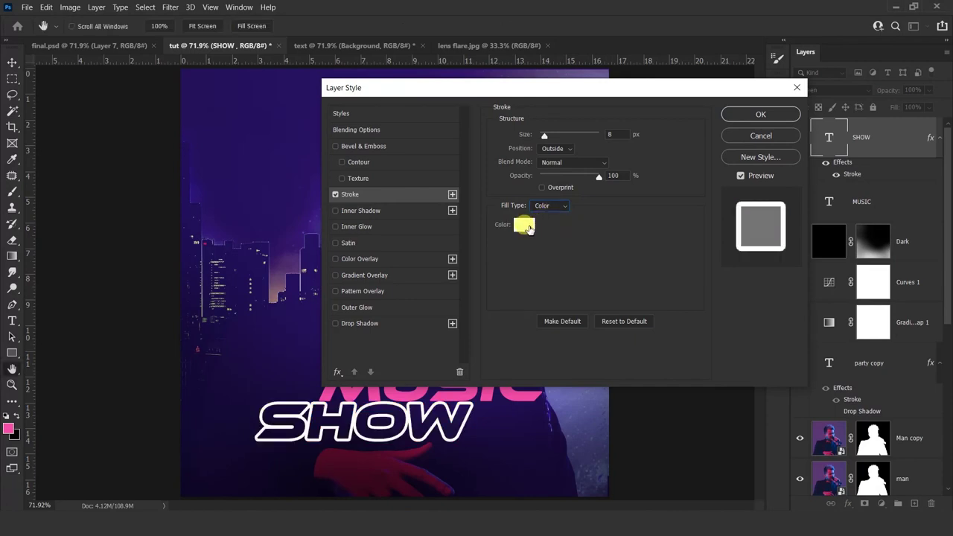
{"action": "double_click", "coordinate": [611, 134]}
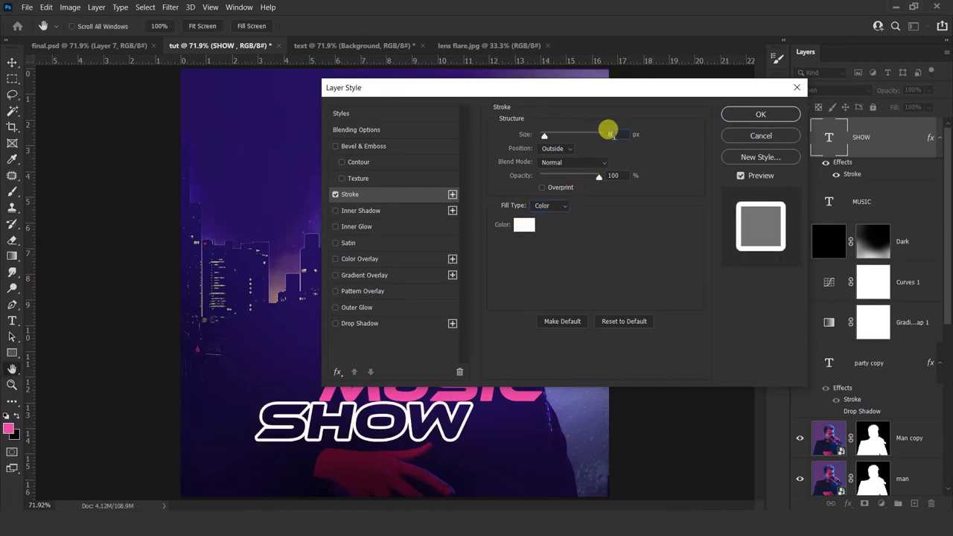
{"action": "type", "text": "3"}
{"action": "left_click", "coordinate": [595, 135]}
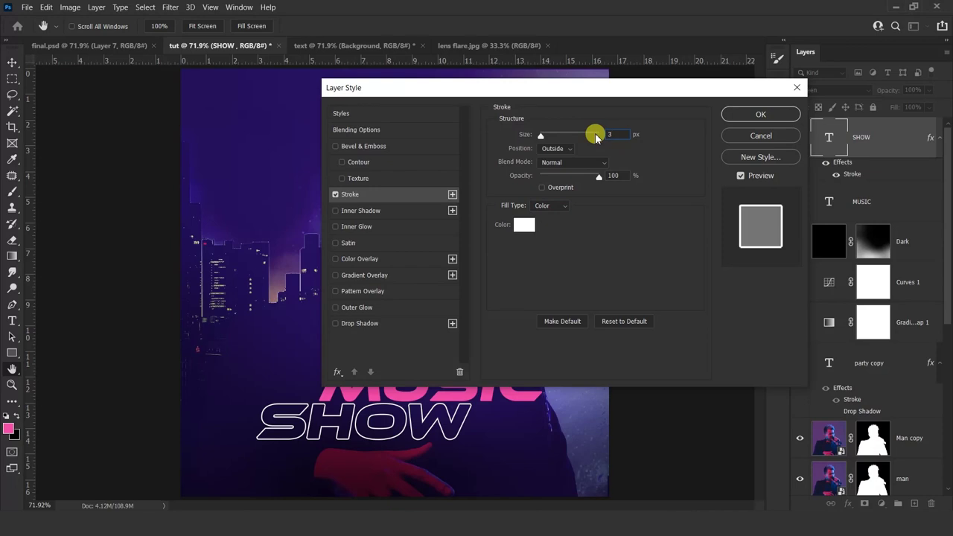
{"action": "left_click", "coordinate": [739, 113]}
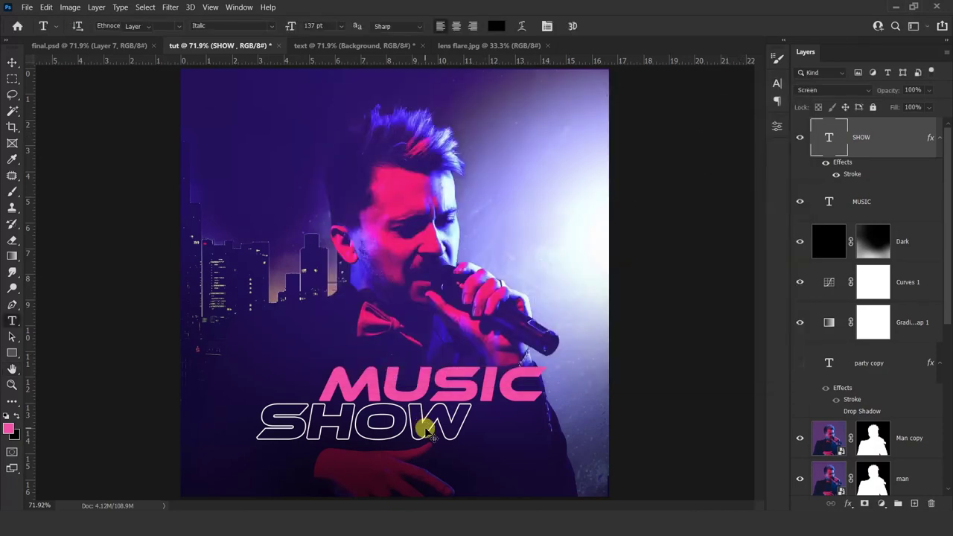
Step: Nudge SHOW up and right, and MUSIC slightly left
{"action": "key", "text": "v"}
{"action": "key", "text": "Up"}
{"action": "key", "text": "Up"}
{"action": "key", "text": "Up"}
{"action": "key", "text": "Up"}
{"action": "key", "text": "Up"}
{"action": "key", "text": "Up"}
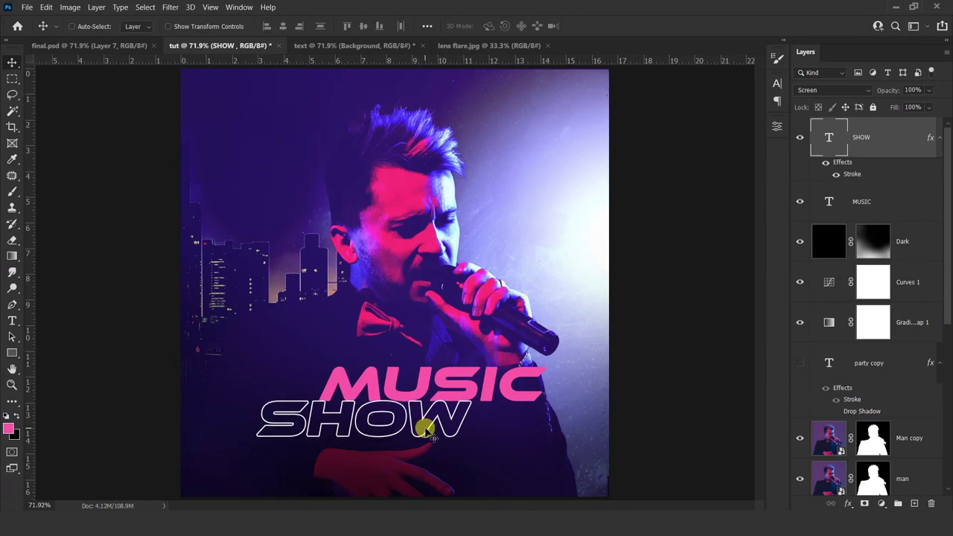
{"action": "key", "text": "Right"}
{"action": "key", "text": "Right"}
{"action": "key", "text": "Right"}
{"action": "key", "text": "Right"}
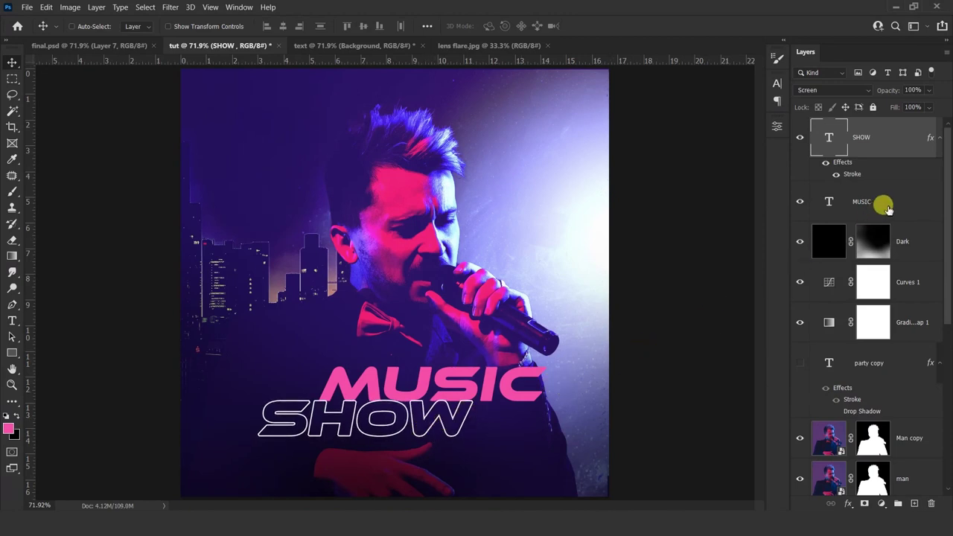
{"action": "left_click", "coordinate": [882, 204]}
{"action": "key", "text": "Left"}
{"action": "key", "text": "Left"}
{"action": "key", "text": "Left"}
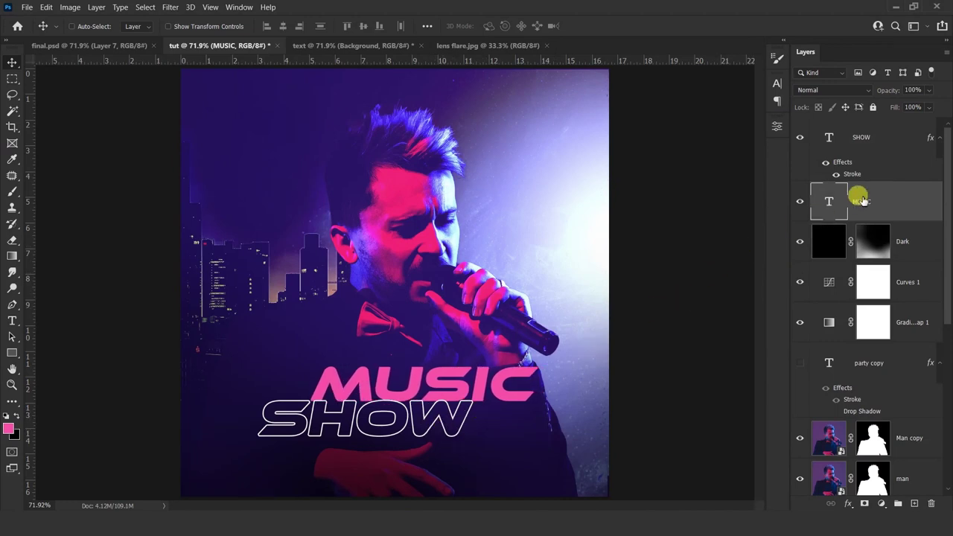
{"action": "left_click", "coordinate": [894, 139]}
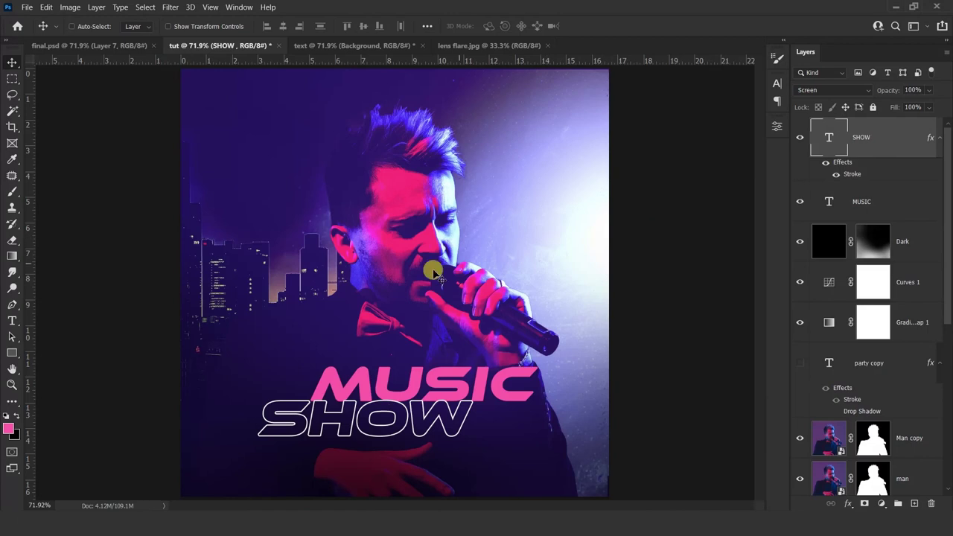
{"action": "left_click", "coordinate": [13, 322]}
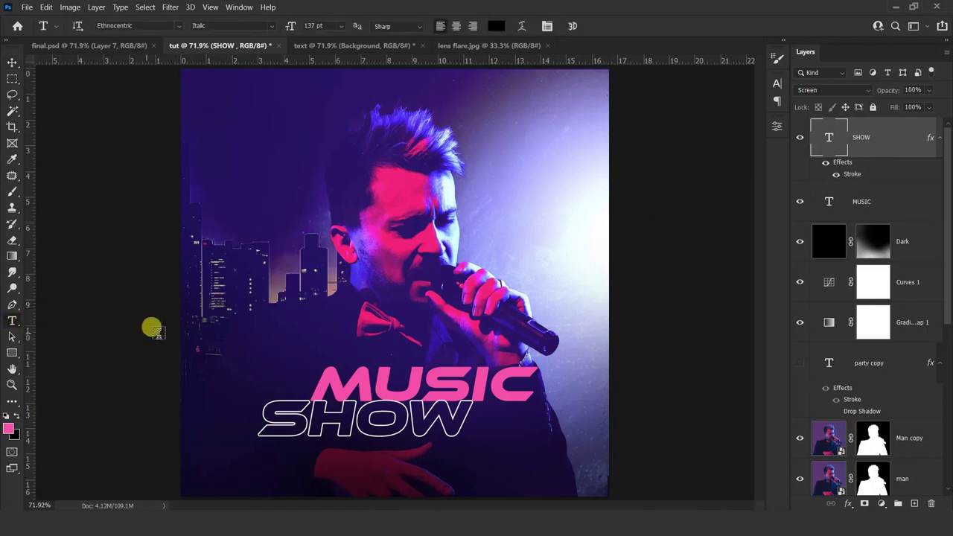
Step: Type the singer's name as new text and set it in the Beyond Infinity font
{"action": "left_click", "coordinate": [312, 279]}
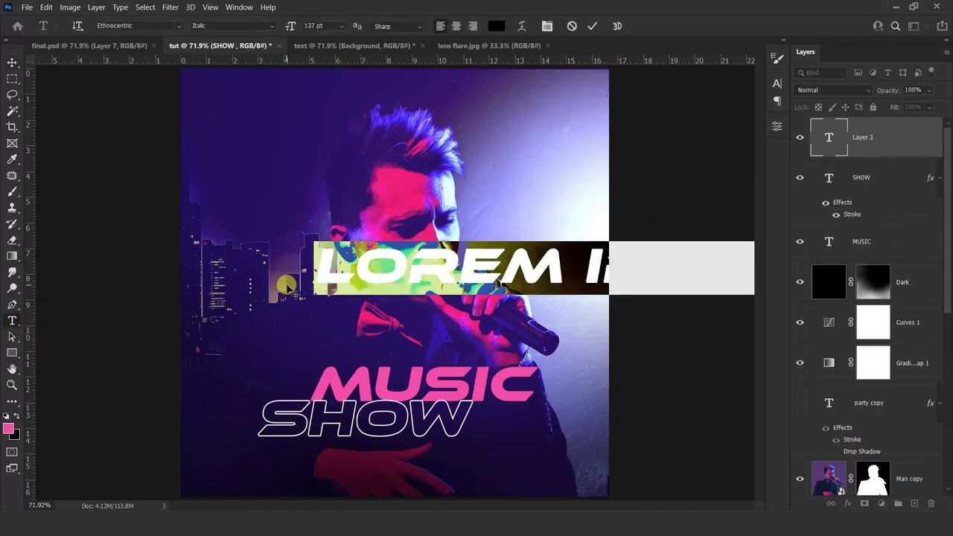
{"action": "type", "text": "JACOB"}
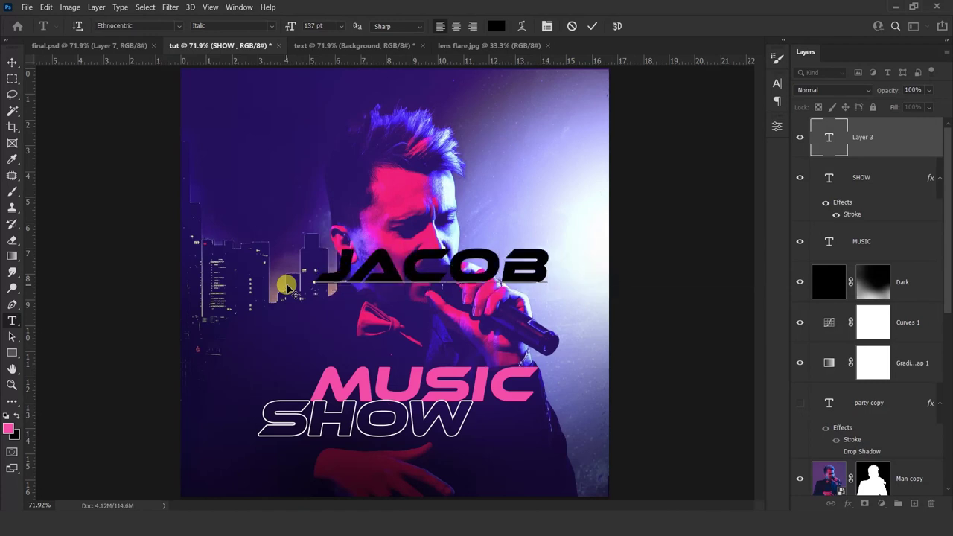
{"action": "left_click", "coordinate": [889, 120]}
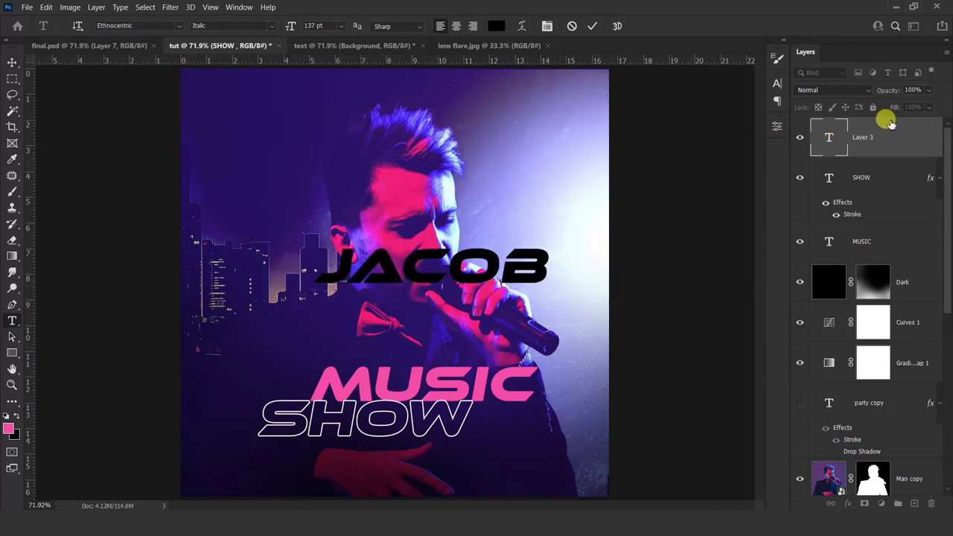
{"action": "left_click", "coordinate": [776, 84]}
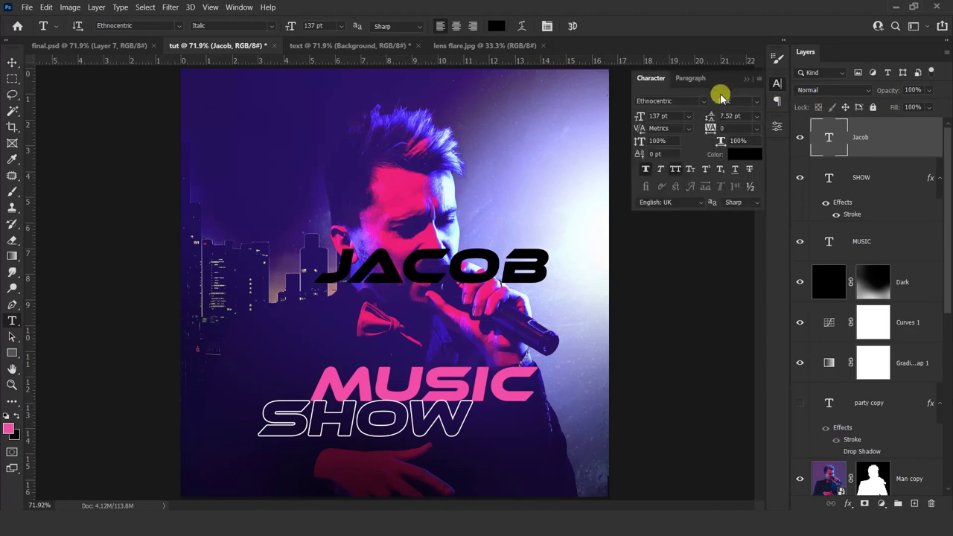
{"action": "left_click", "coordinate": [682, 100]}
{"action": "type", "text": "infi"}
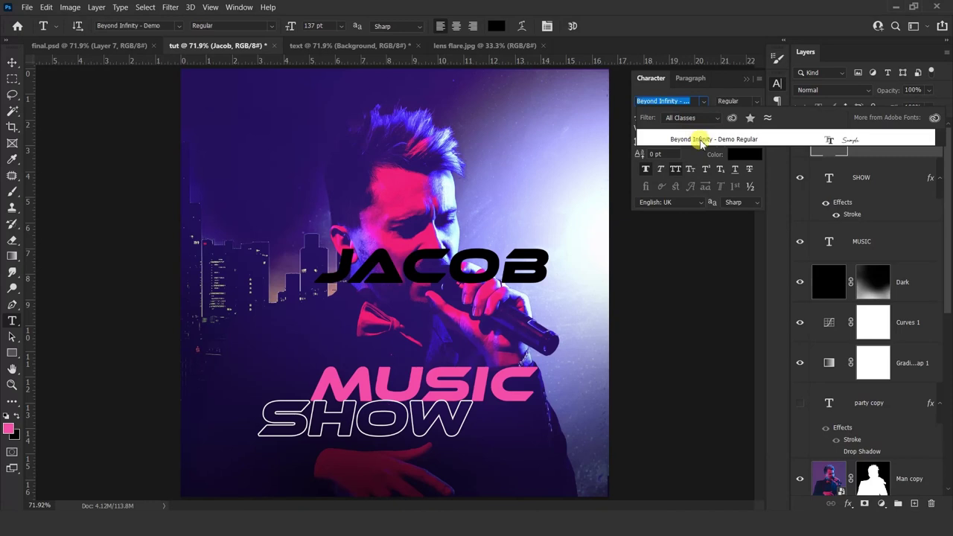
{"action": "left_click", "coordinate": [701, 144]}
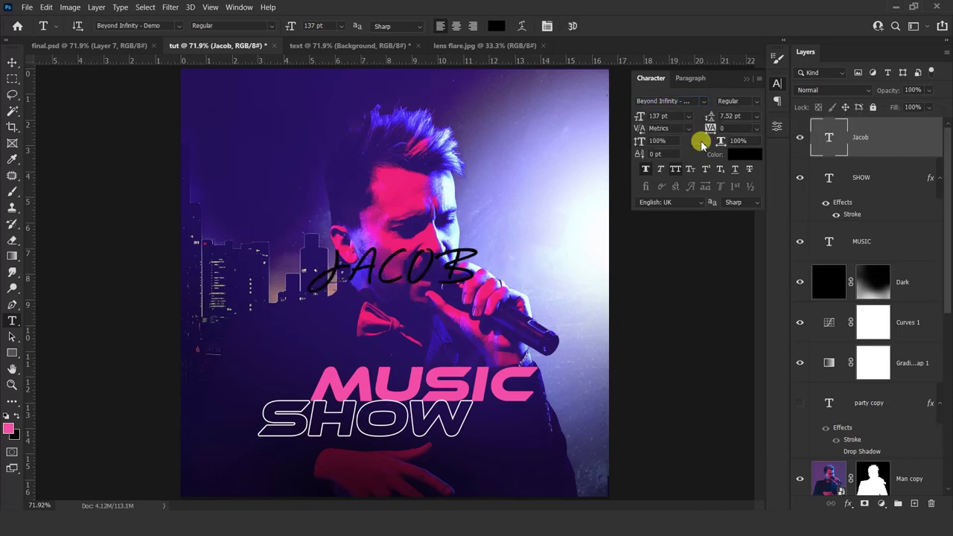
Step: Turn off All Caps and Faux Bold for the name, and choose white as its colour
{"action": "left_click", "coordinate": [675, 170]}
{"action": "left_click", "coordinate": [646, 170]}
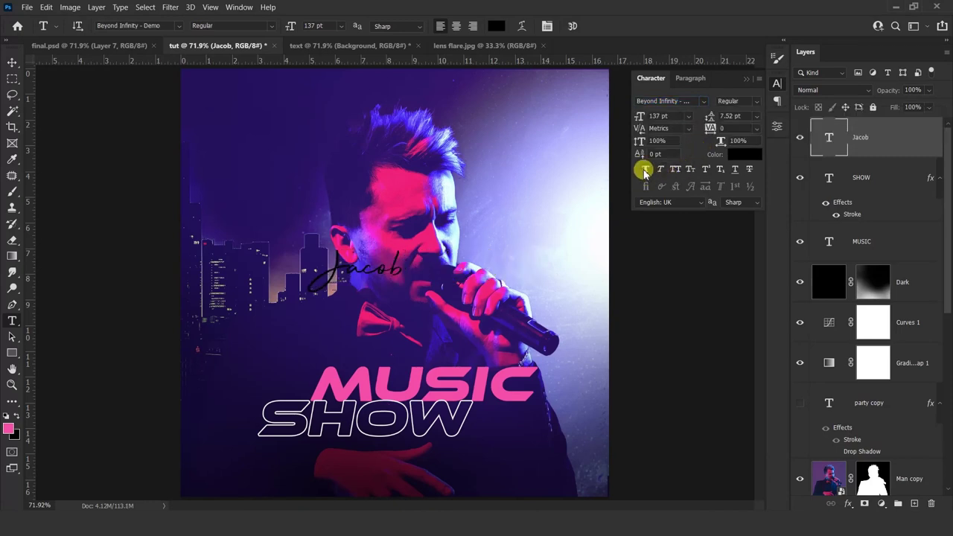
{"action": "left_click", "coordinate": [745, 78]}
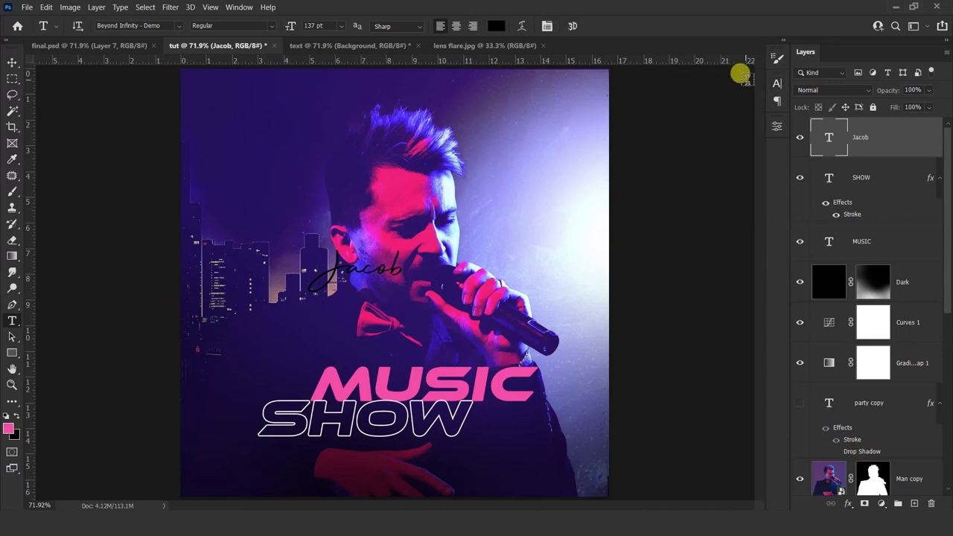
{"action": "left_click", "coordinate": [497, 26]}
{"action": "left_click", "coordinate": [469, 246]}
{"action": "left_click_drag", "start_coordinate": [469, 246], "coordinate": [434, 203]}
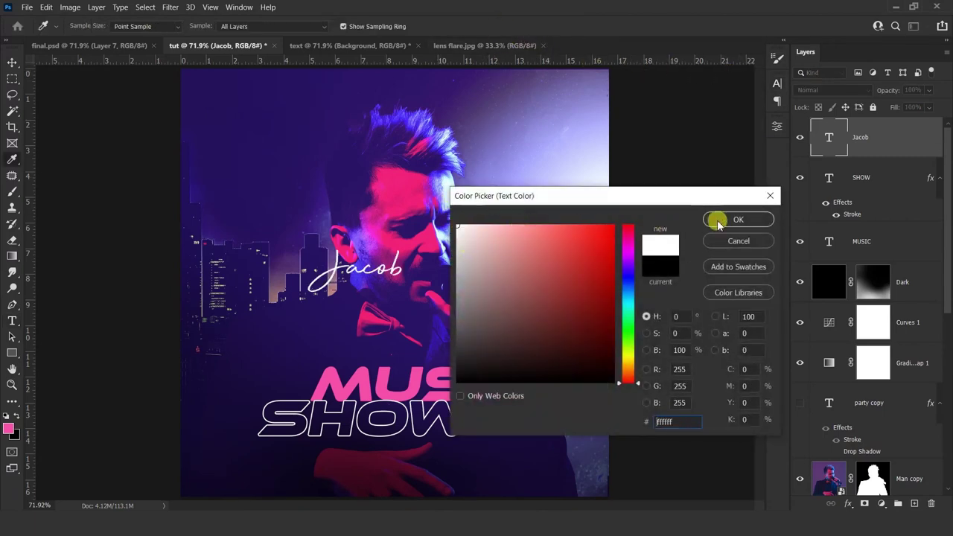
Step: Confirm white as the name's colour and move it down-left
{"action": "left_click", "coordinate": [714, 219]}
{"action": "key", "text": "v"}
{"action": "left_click_drag", "start_coordinate": [407, 279], "coordinate": [367, 362]}
Step: Scale the name to about 300% and position it over the MUSIC title
{"action": "key", "text": "ctrl+t"}
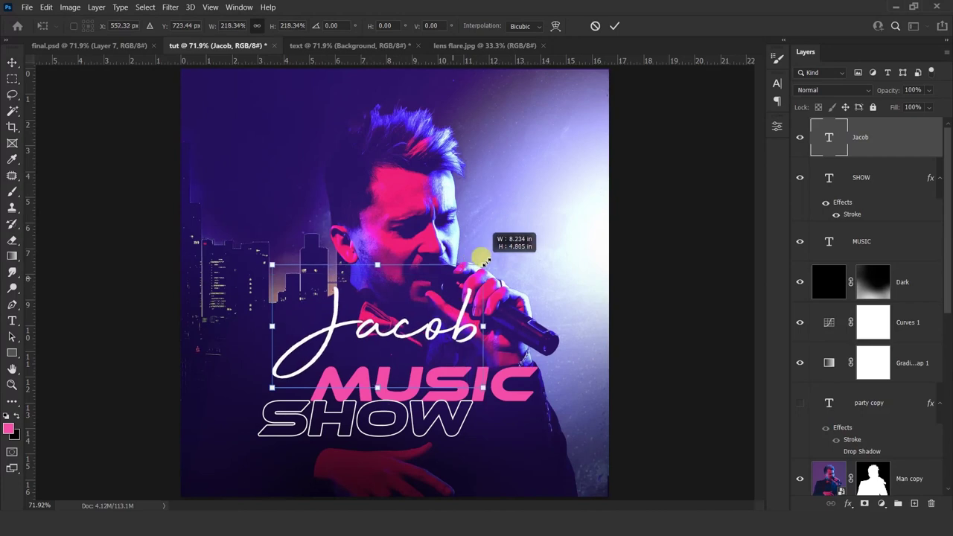
{"action": "mouse_move", "coordinate": [392, 306]}
{"action": "left_mouse_down"}
{"action": "mouse_move", "coordinate": [539, 235]}
{"action": "mouse_move", "coordinate": [544, 222]}
{"action": "left_mouse_up"}
{"action": "left_click_drag", "start_coordinate": [479, 280], "coordinate": [441, 320]}
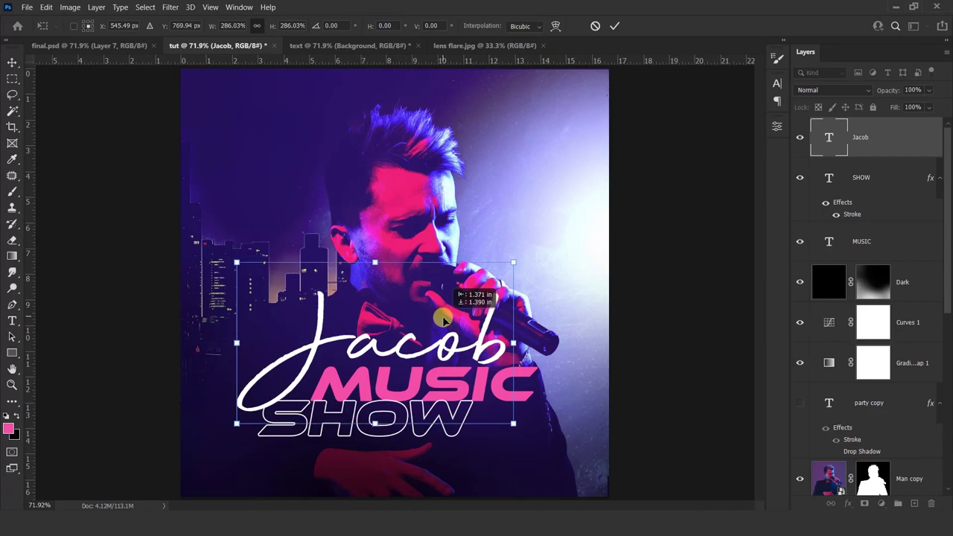
{"action": "left_click_drag", "start_coordinate": [513, 262], "coordinate": [522, 255]}
{"action": "mouse_move", "coordinate": [469, 313]}
{"action": "left_mouse_down"}
{"action": "mouse_move", "coordinate": [457, 319]}
{"action": "mouse_move", "coordinate": [471, 319]}
{"action": "left_mouse_up"}
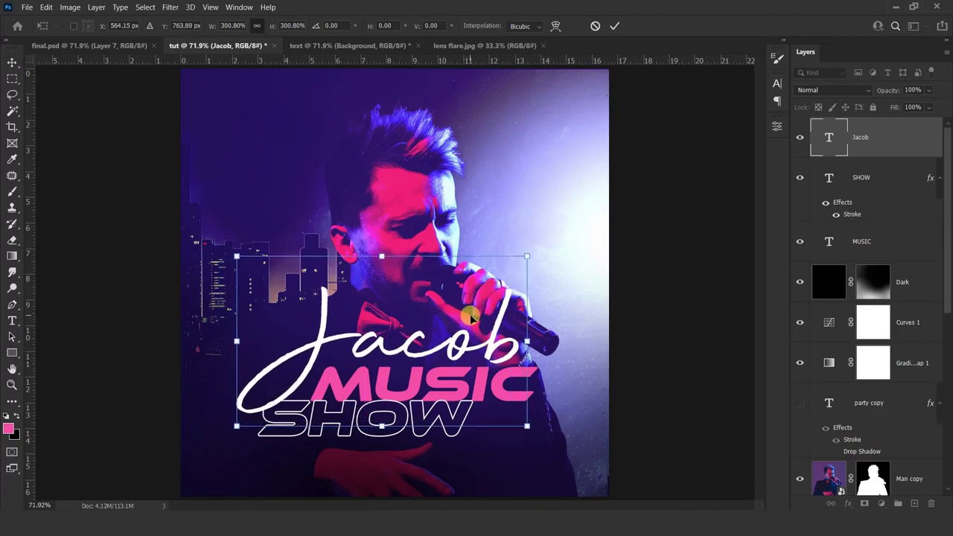
{"action": "key", "text": "Return"}
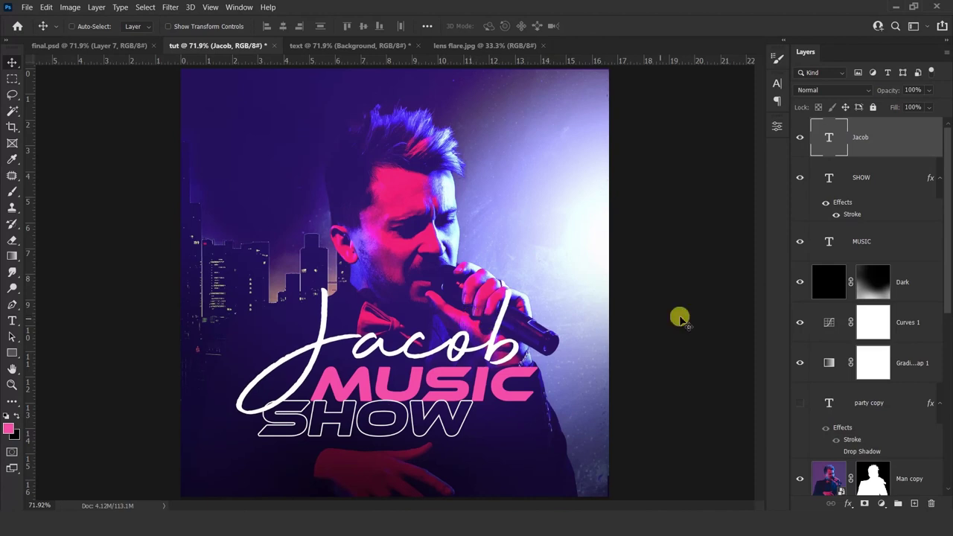
{"action": "left_click_drag", "start_coordinate": [943, 253], "coordinate": [939, 440]}
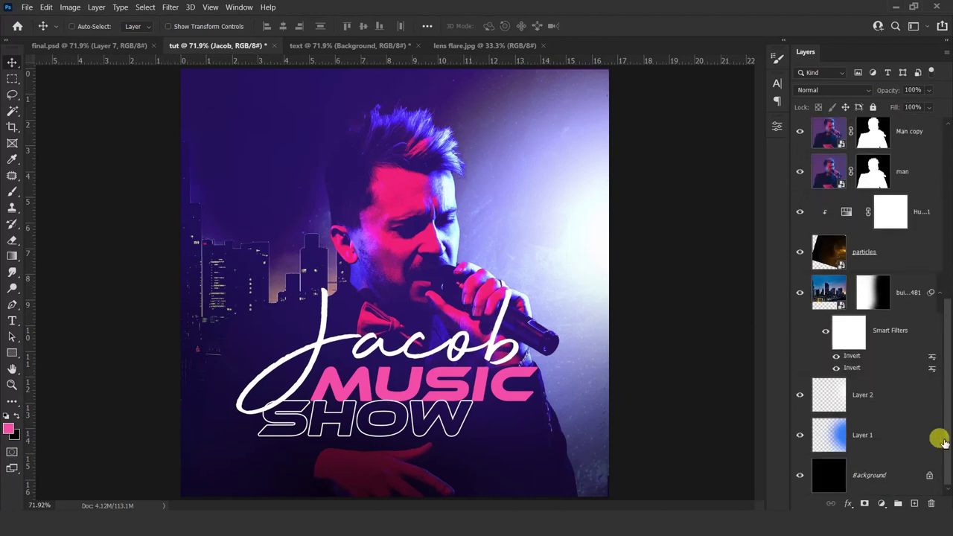
Step: Centre the title block horizontally on the poster and nudge the name left
{"action": "left_click", "coordinate": [888, 474]}
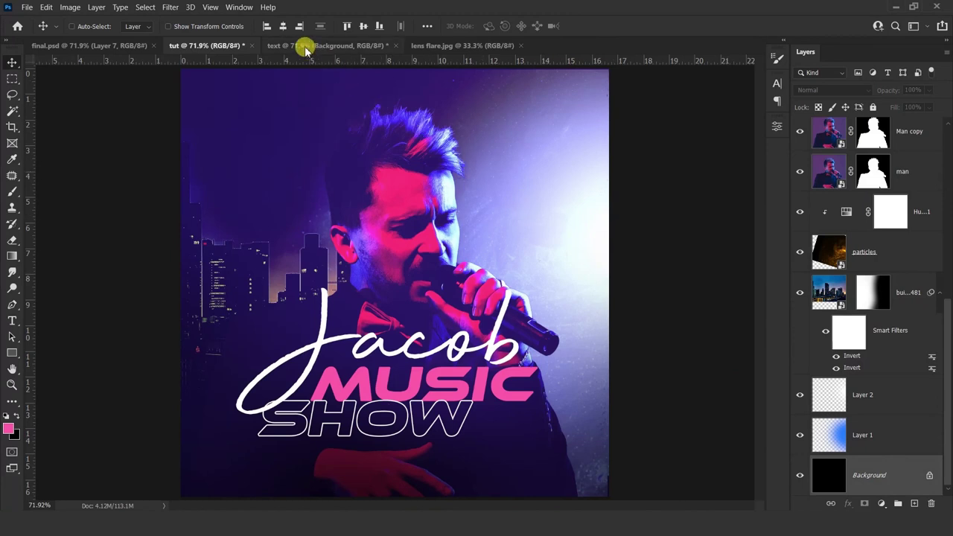
{"action": "left_click", "coordinate": [283, 27]}
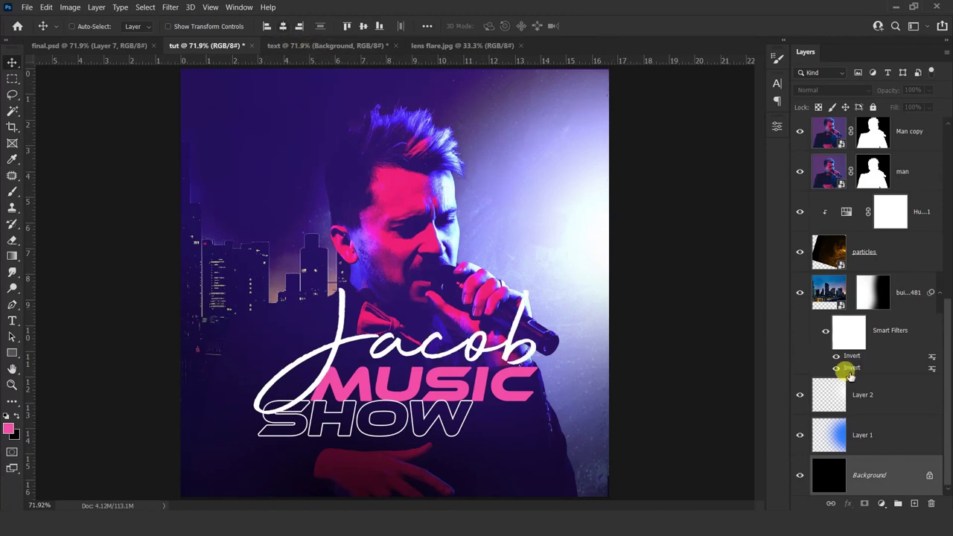
{"action": "left_click_drag", "start_coordinate": [939, 419], "coordinate": [949, 255]}
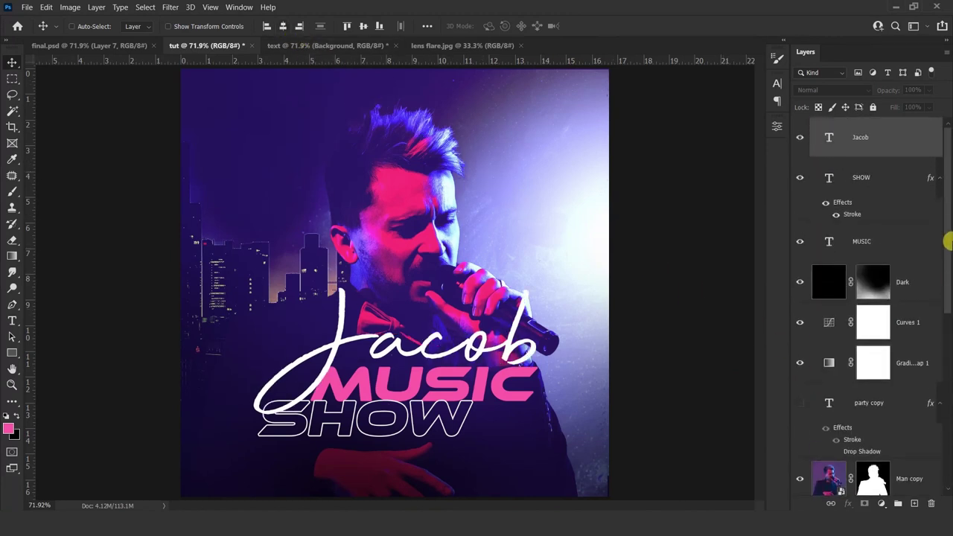
{"action": "left_click", "coordinate": [904, 139]}
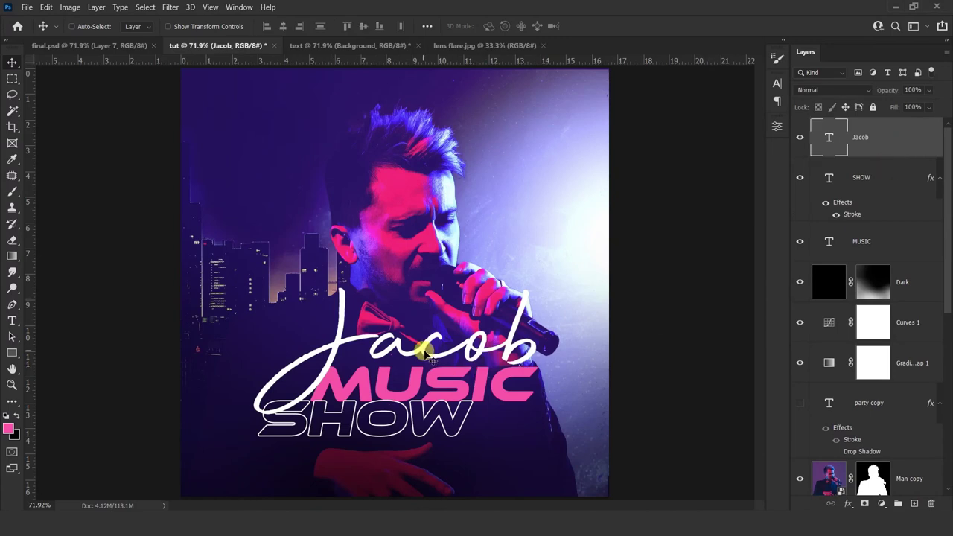
{"action": "key", "text": "shift+Left"}
{"action": "key", "text": "shift+Left"}
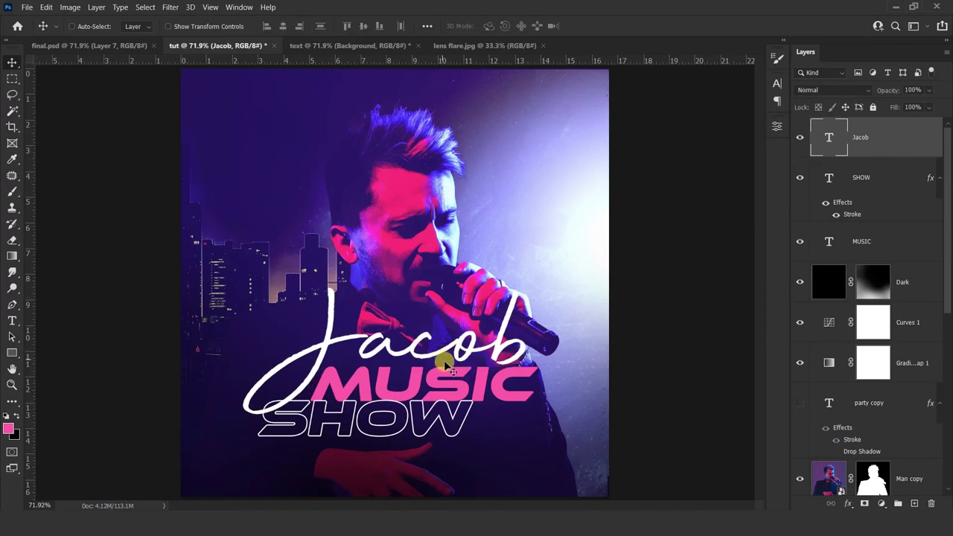
{"action": "key", "text": "shift+Left"}
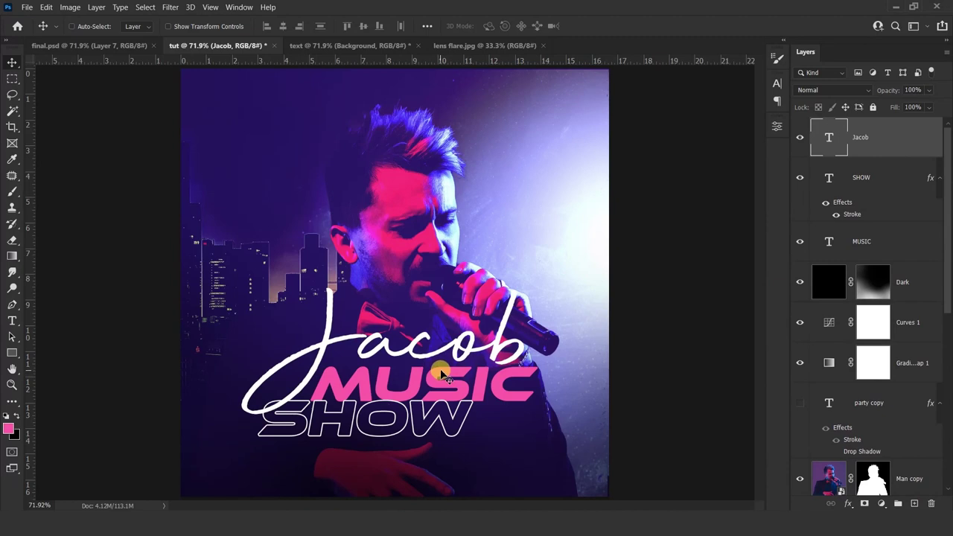
Step: Nudge the MUSIC and SHOW titles slightly right
{"action": "right_click", "coordinate": [441, 375]}
{"action": "left_click", "coordinate": [479, 372]}
{"action": "right_click", "coordinate": [493, 382]}
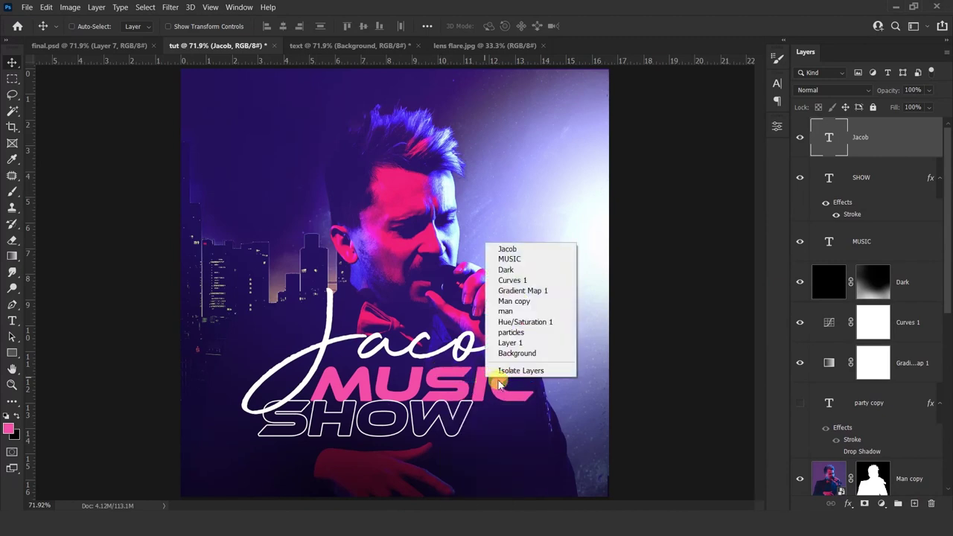
{"action": "left_click", "coordinate": [522, 259]}
{"action": "key", "text": "shift+Right"}
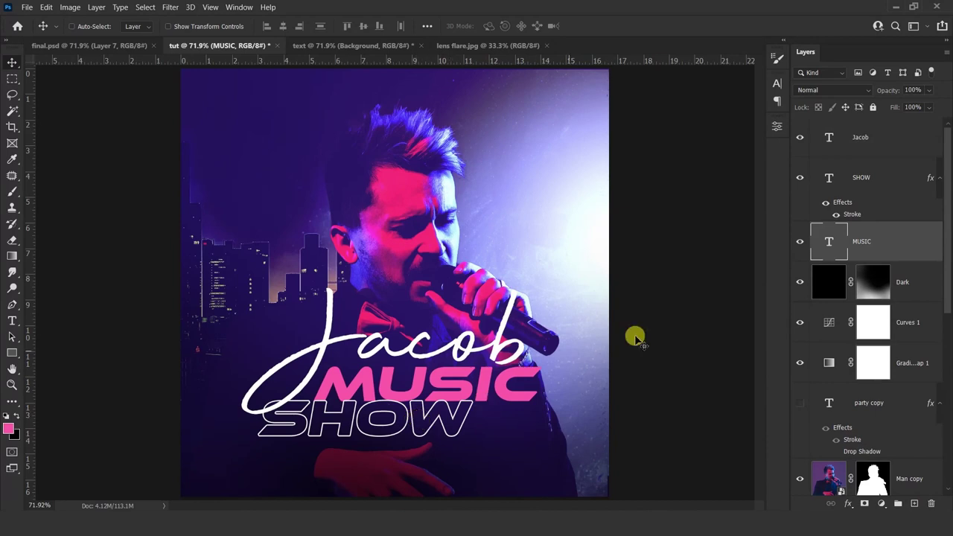
{"action": "left_click", "coordinate": [857, 176]}
{"action": "key", "text": "shift+Right"}
{"action": "key", "text": "shift+Right"}
{"action": "key", "text": "Right"}
{"action": "key", "text": "Right"}
{"action": "key", "text": "Right"}
{"action": "key", "text": "Right"}
{"action": "key", "text": "Right"}
{"action": "key", "text": "Right"}
{"action": "key", "text": "Right"}
{"action": "key", "text": "Right"}
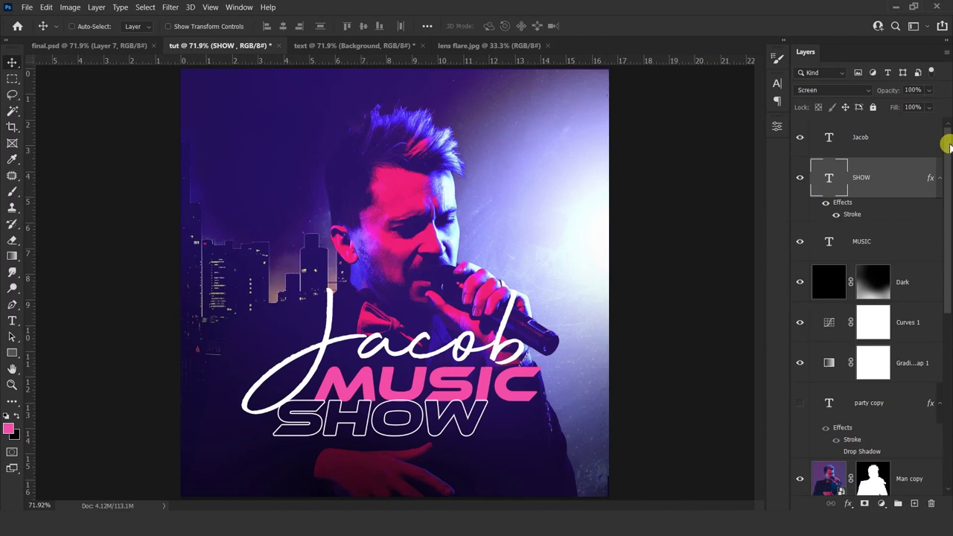
{"action": "left_click", "coordinate": [921, 136]}
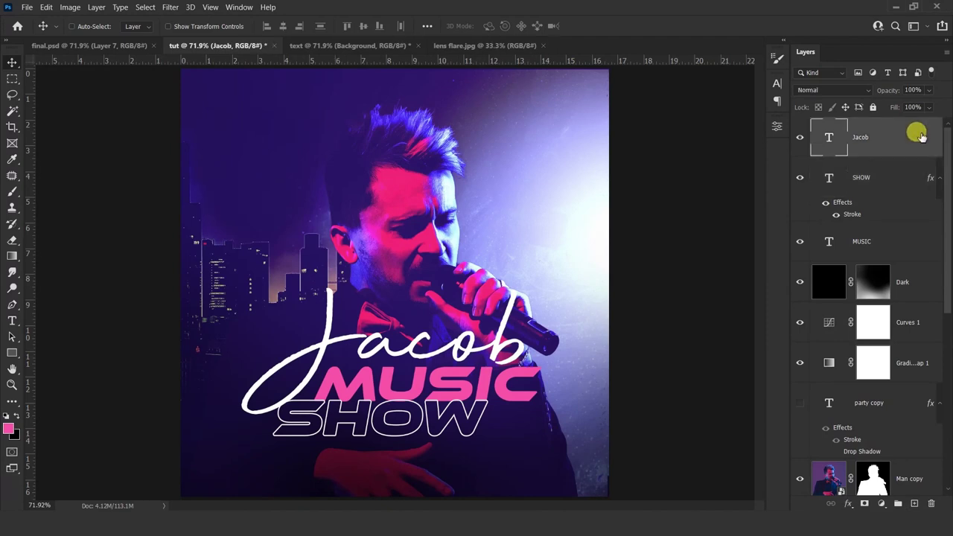
Step: Drag the footer, logo and text layers from the text document into the singer poster
{"action": "left_click", "coordinate": [367, 47]}
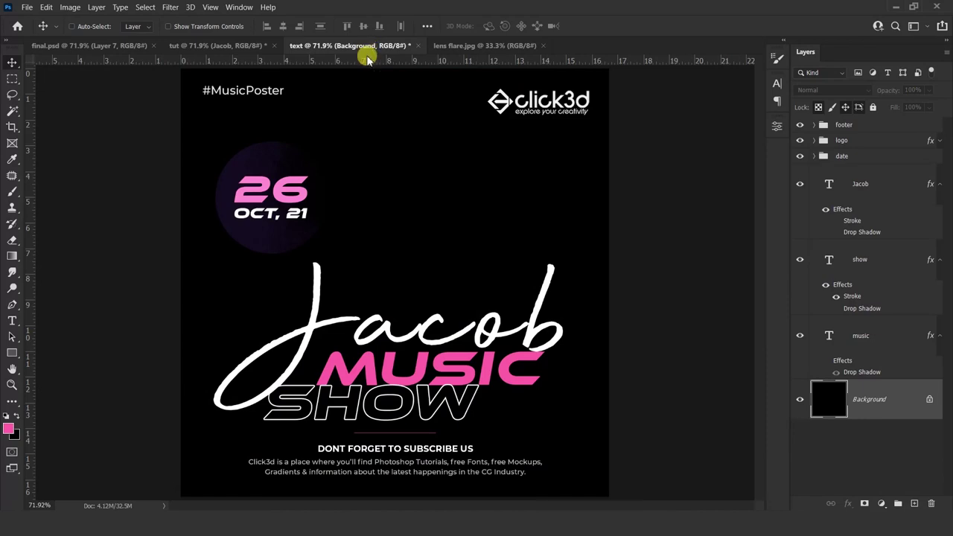
{"action": "left_click", "coordinate": [860, 129]}
{"action": "left_click", "coordinate": [859, 341], "text": "shift"}
{"action": "left_click_drag", "start_coordinate": [859, 341], "coordinate": [237, 50]}
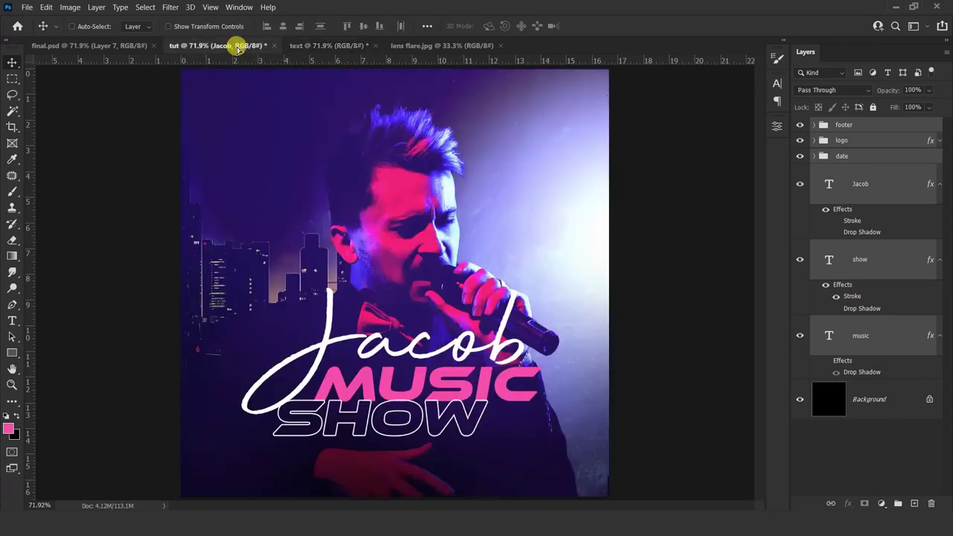
{"action": "left_click_drag", "start_coordinate": [237, 49], "coordinate": [350, 173]}
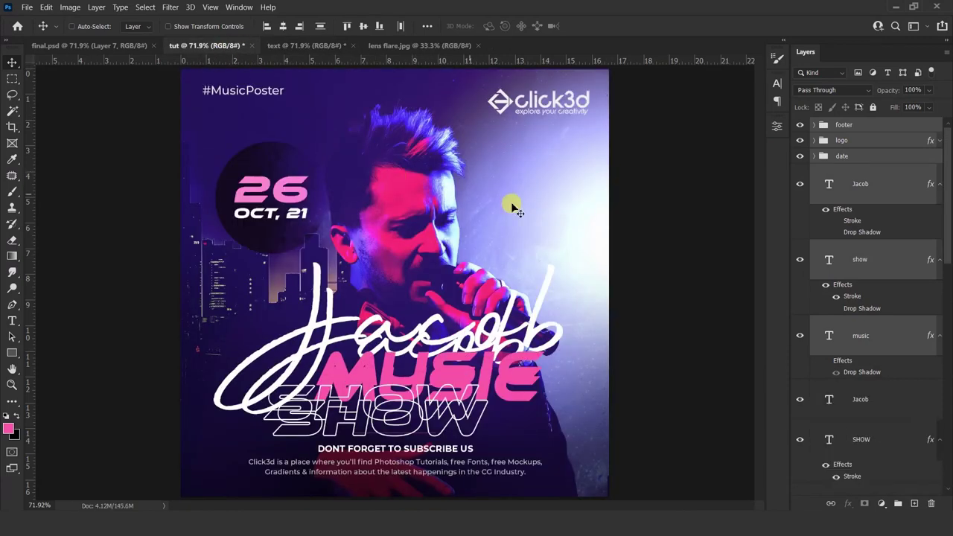
Step: Delete the duplicate name, SHOW and MUSIC layers, then switch to lens flare.jpg
{"action": "left_click", "coordinate": [890, 399]}
{"action": "scroll", "coordinate": [894, 398], "scroll_direction": "down", "scroll_amount": 1}
{"action": "scroll", "coordinate": [897, 400], "scroll_direction": "down", "scroll_amount": 2}
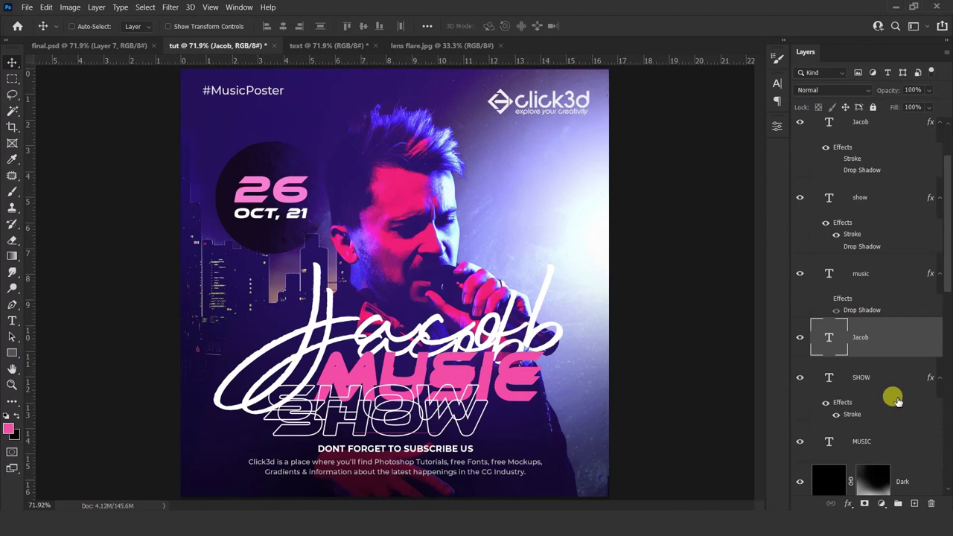
{"action": "scroll", "coordinate": [893, 406], "scroll_direction": "down", "scroll_amount": 1}
{"action": "left_click", "coordinate": [886, 429], "text": "shift"}
{"action": "key", "text": "Delete"}
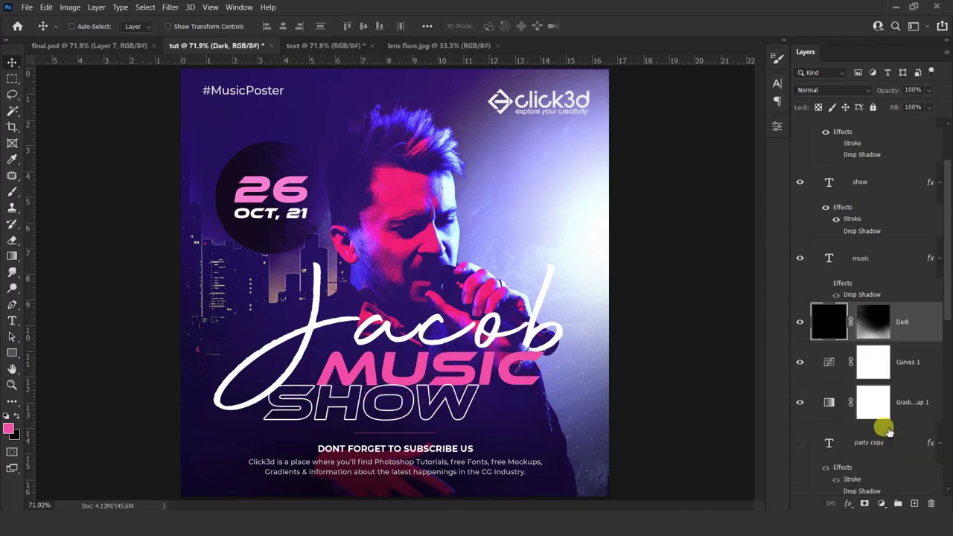
{"action": "left_click_drag", "start_coordinate": [947, 300], "coordinate": [943, 206]}
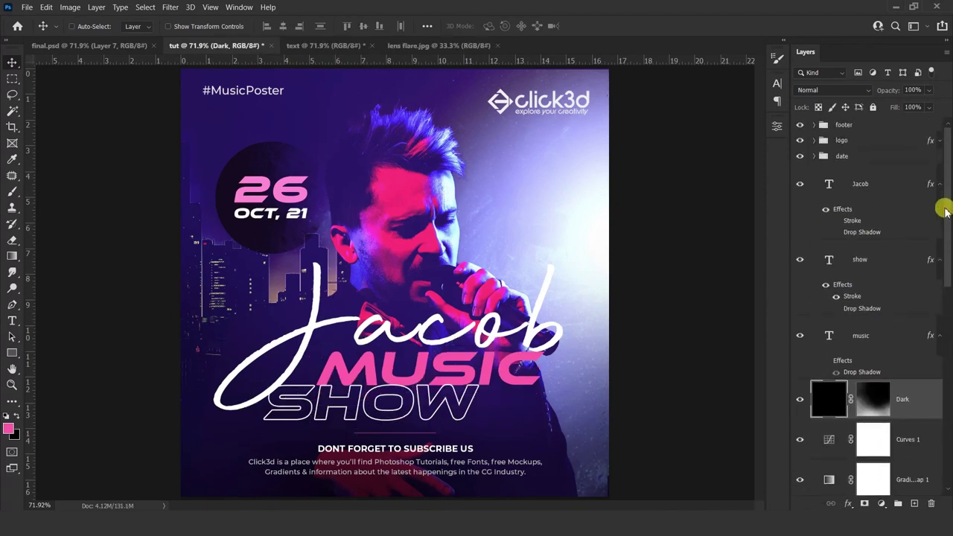
{"action": "left_click", "coordinate": [870, 125]}
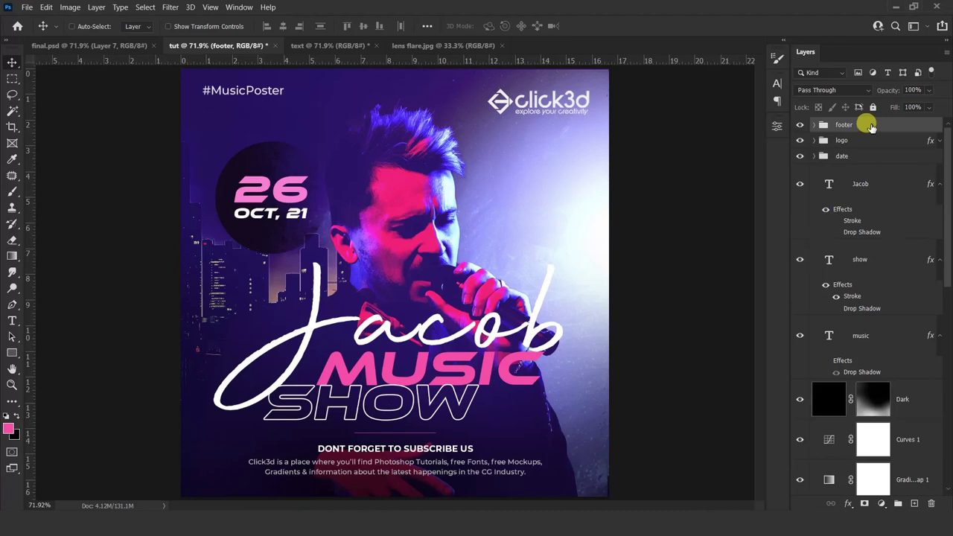
{"action": "left_click", "coordinate": [436, 47]}
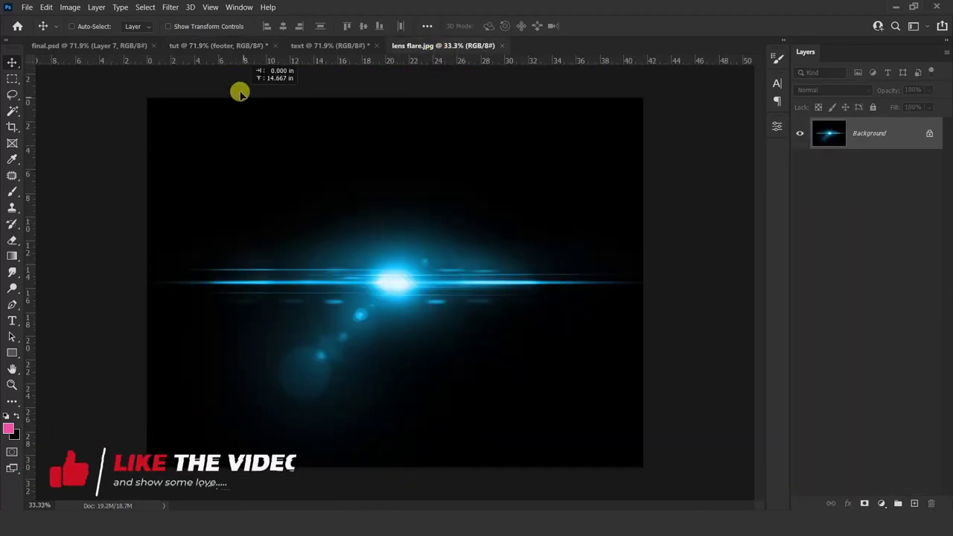
Step: Paste the lens flare into the poster and rotate it to a steep diagonal
{"action": "left_click", "coordinate": [221, 47]}
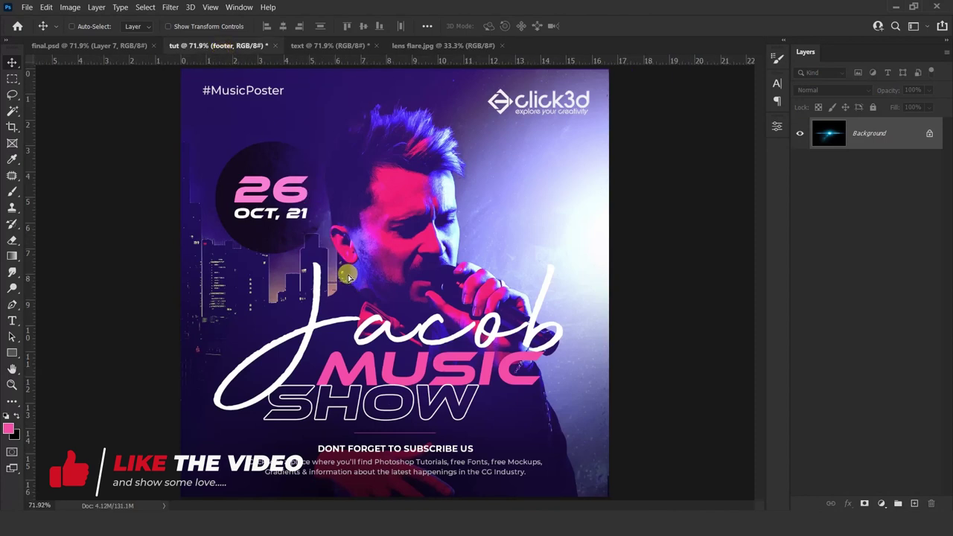
{"action": "key", "text": "ctrl+v"}
{"action": "scroll", "coordinate": [348, 277], "scroll_direction": "down", "scroll_amount": 5}
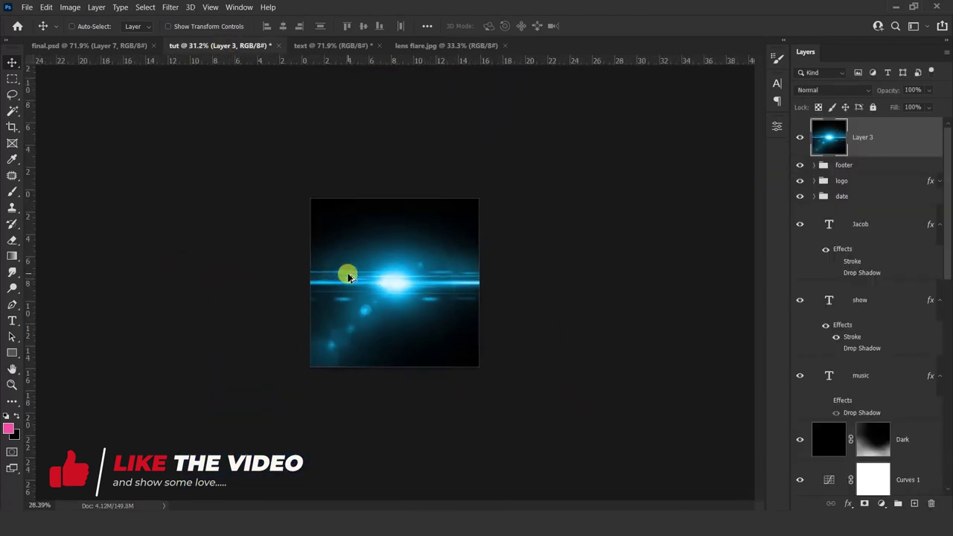
{"action": "key", "text": "ctrl+t"}
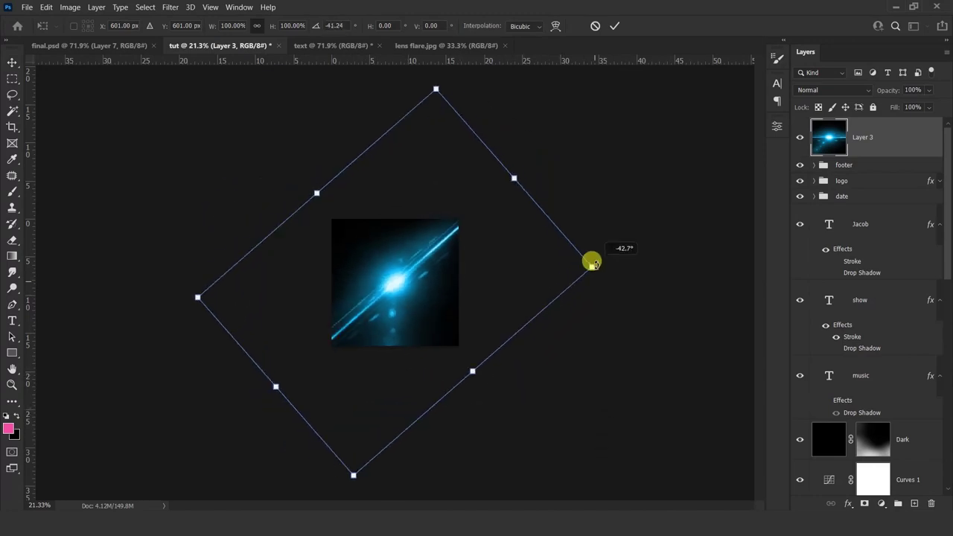
{"action": "mouse_move", "coordinate": [560, 407]}
{"action": "left_mouse_down"}
{"action": "mouse_move", "coordinate": [560, 173]}
{"action": "mouse_move", "coordinate": [483, 209]}
{"action": "left_mouse_up"}
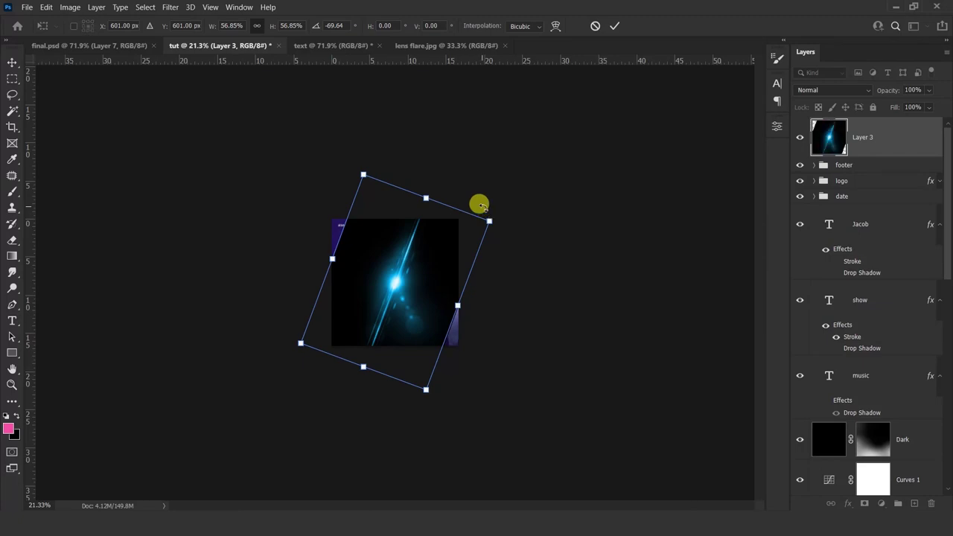
{"action": "key", "text": "Return"}
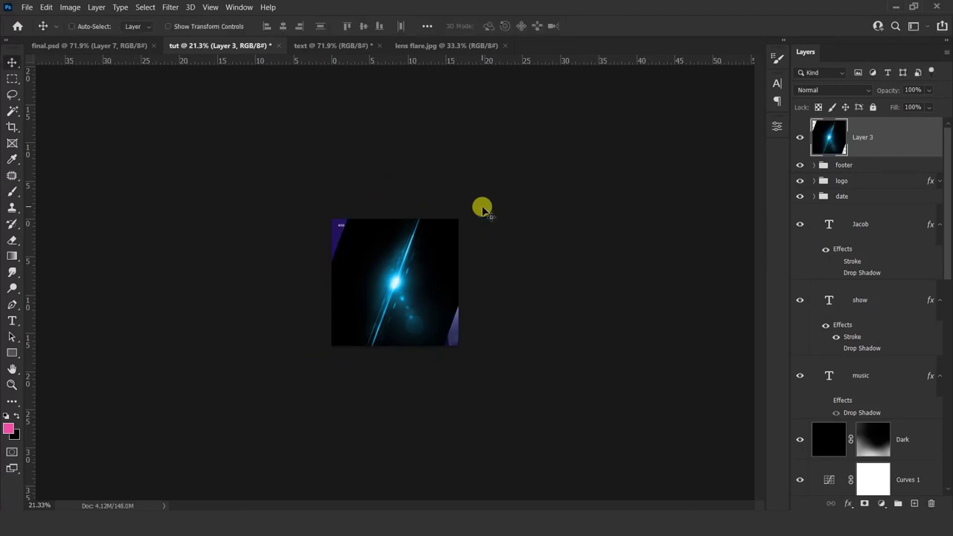
{"action": "key", "text": "ctrl+0"}
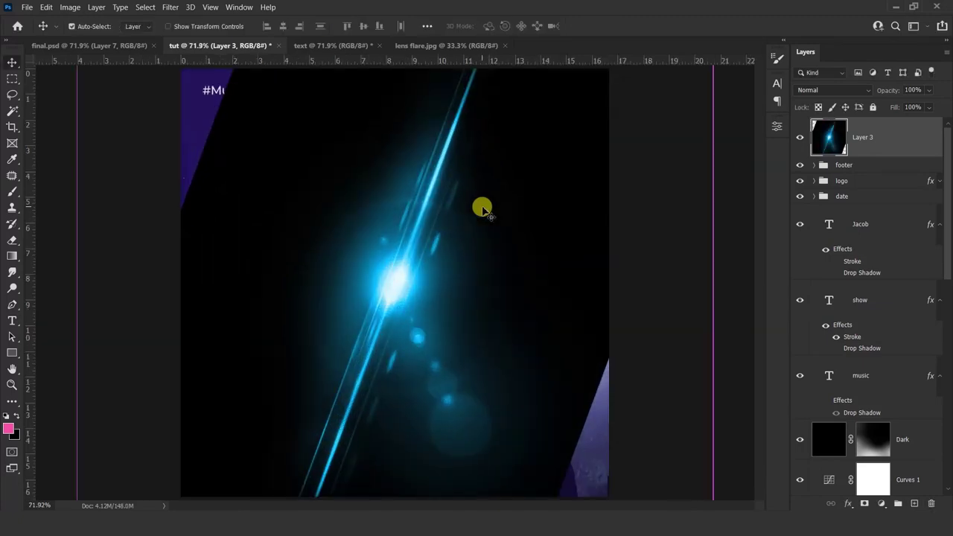
Step: Blend the flare in Screen mode and move it down-left across the singer
{"action": "left_click", "coordinate": [832, 92]}
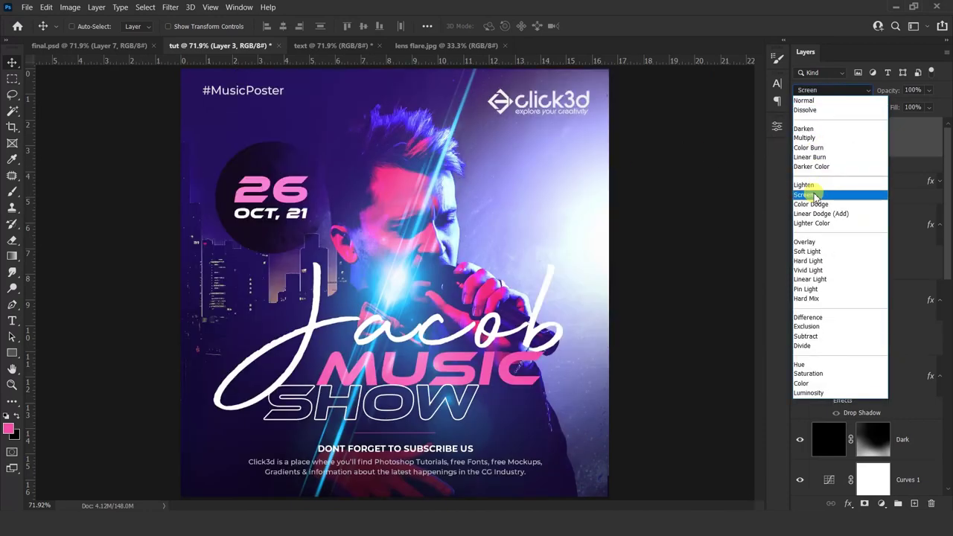
{"action": "left_click", "coordinate": [814, 196]}
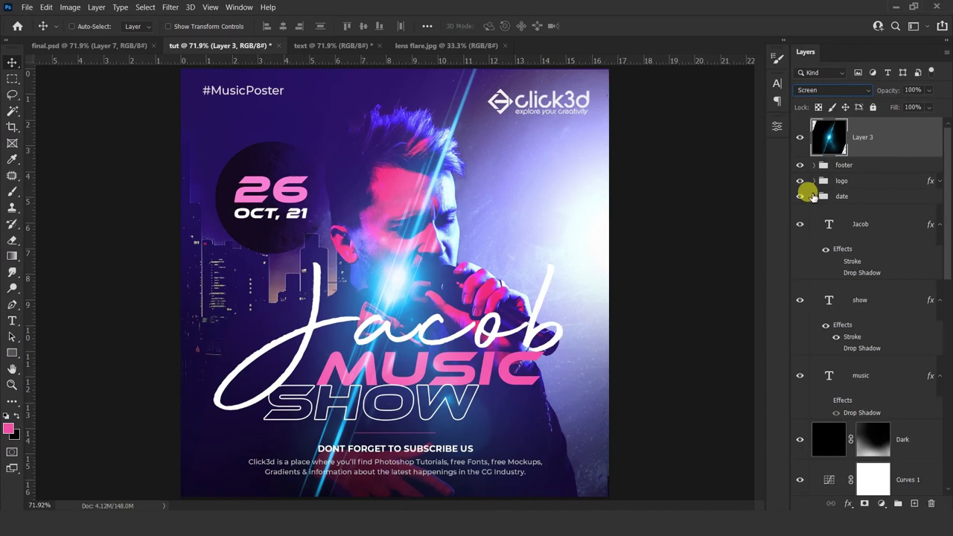
{"action": "left_click_drag", "start_coordinate": [411, 284], "coordinate": [352, 367]}
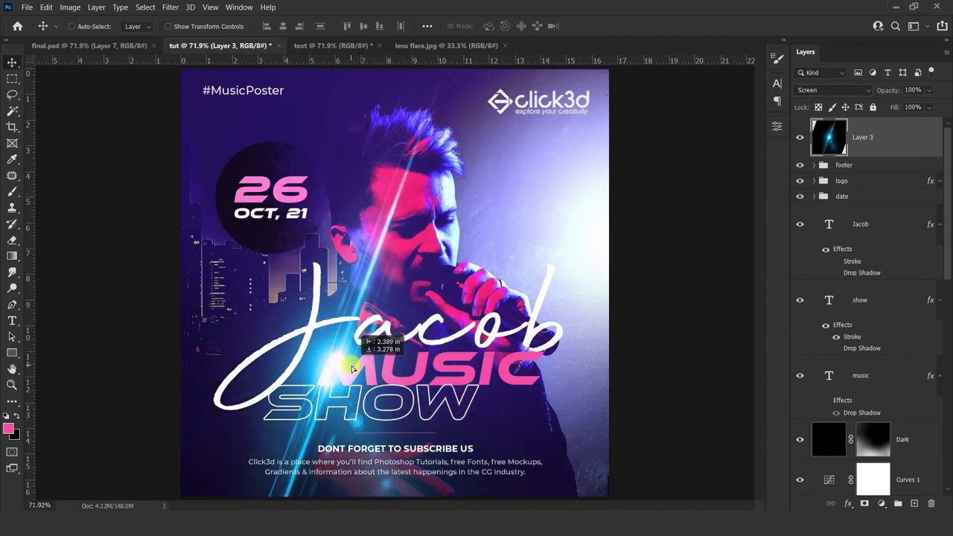
{"action": "left_click_drag", "start_coordinate": [353, 368], "coordinate": [351, 368]}
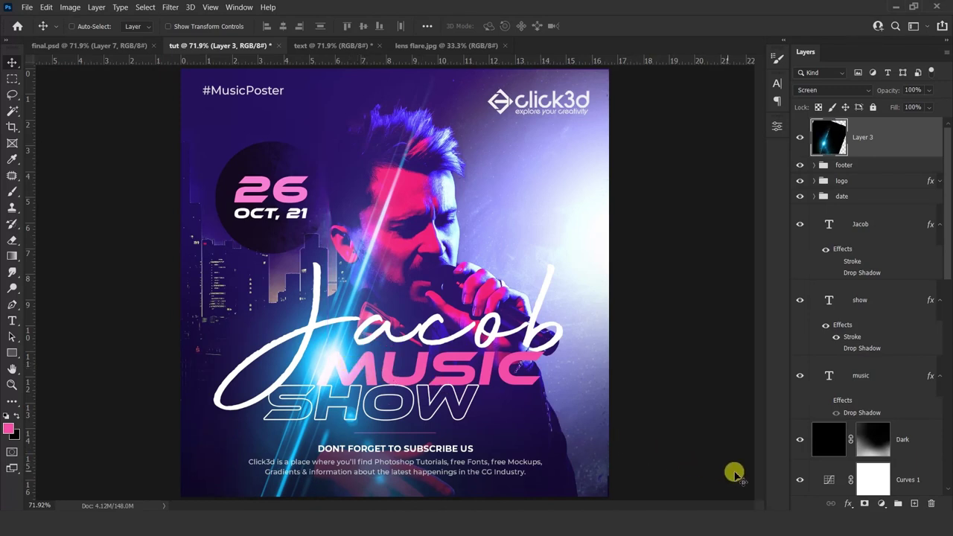
{"action": "left_click", "coordinate": [882, 503]}
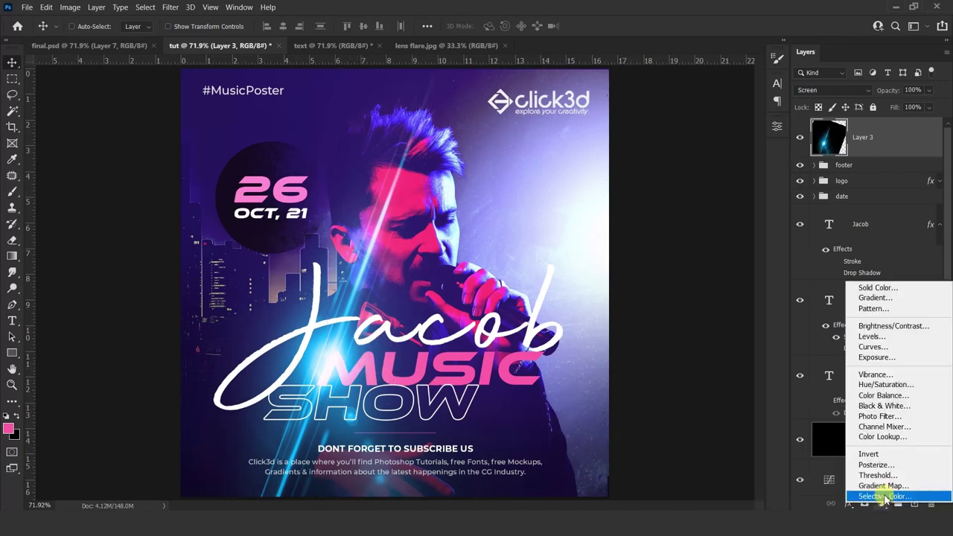
Step: Add a Hue/Saturation adjustment clipped to Layer 3 with Hue 139, tinting the flare pink
{"action": "left_click", "coordinate": [883, 385]}
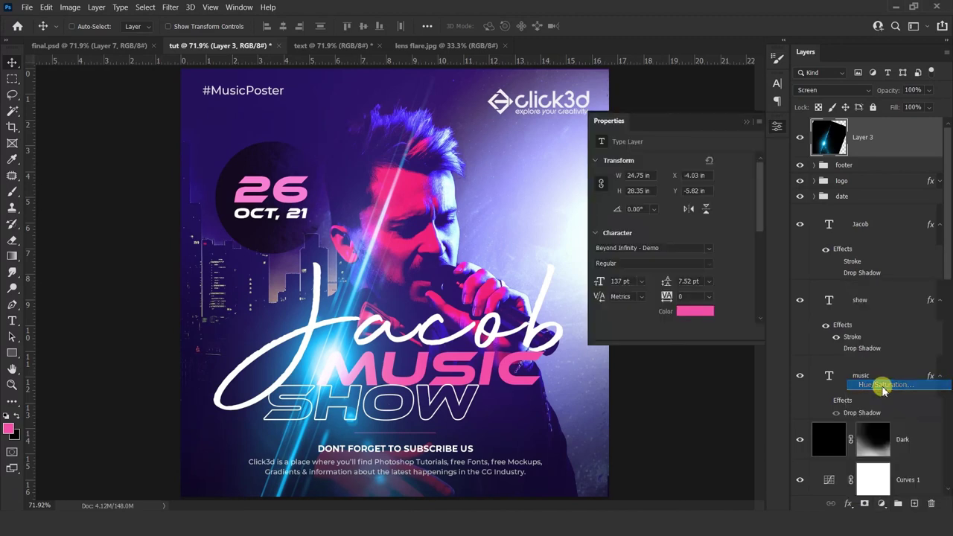
{"action": "left_click", "coordinate": [670, 333]}
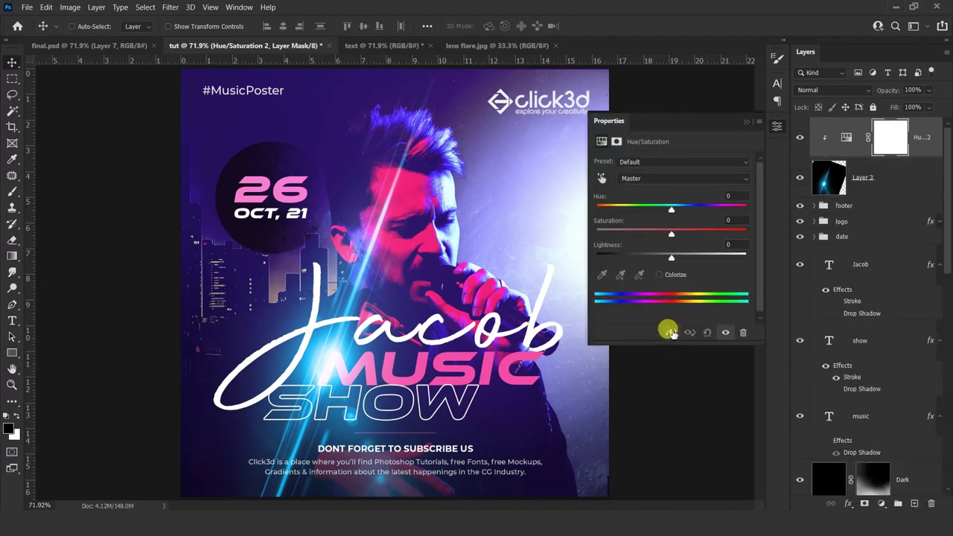
{"action": "left_click", "coordinate": [730, 195]}
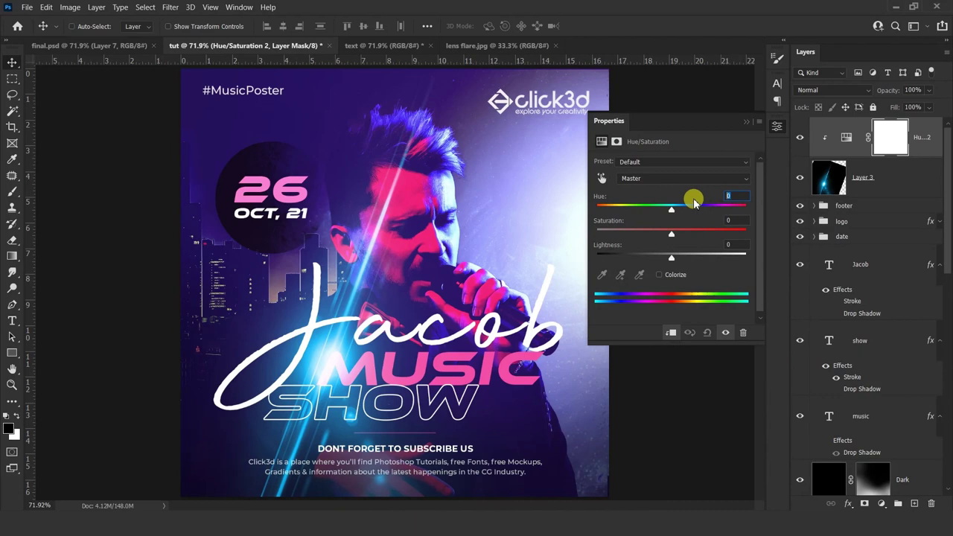
{"action": "type", "text": "139"}
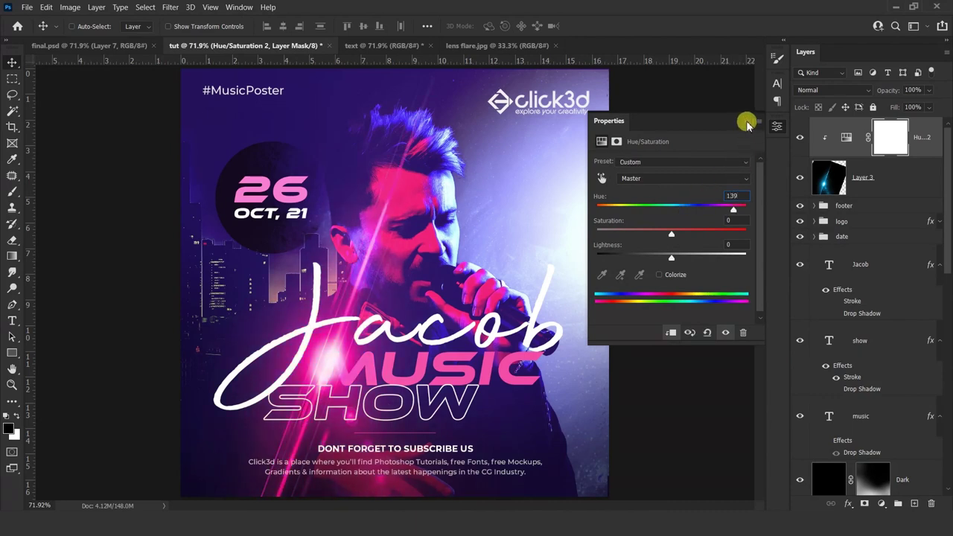
{"action": "left_click", "coordinate": [750, 123]}
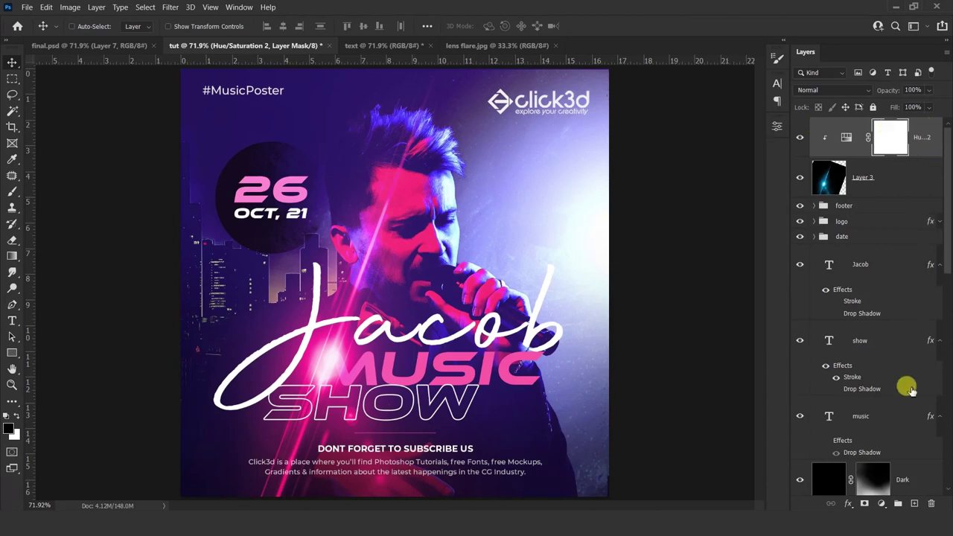
{"action": "left_click", "coordinate": [881, 503]}
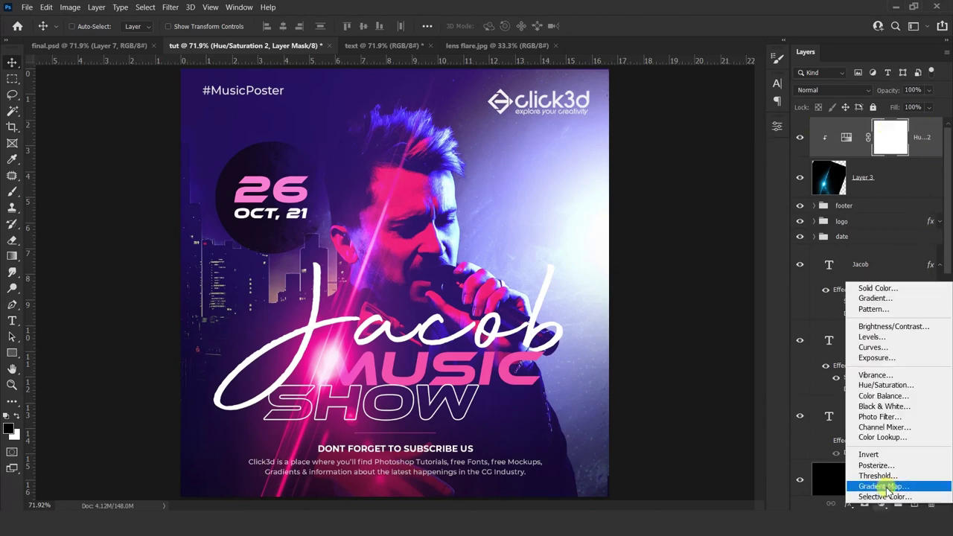
Step: Add a Color Balance adjustment layer and adjust its midtone color values
{"action": "left_click", "coordinate": [885, 395]}
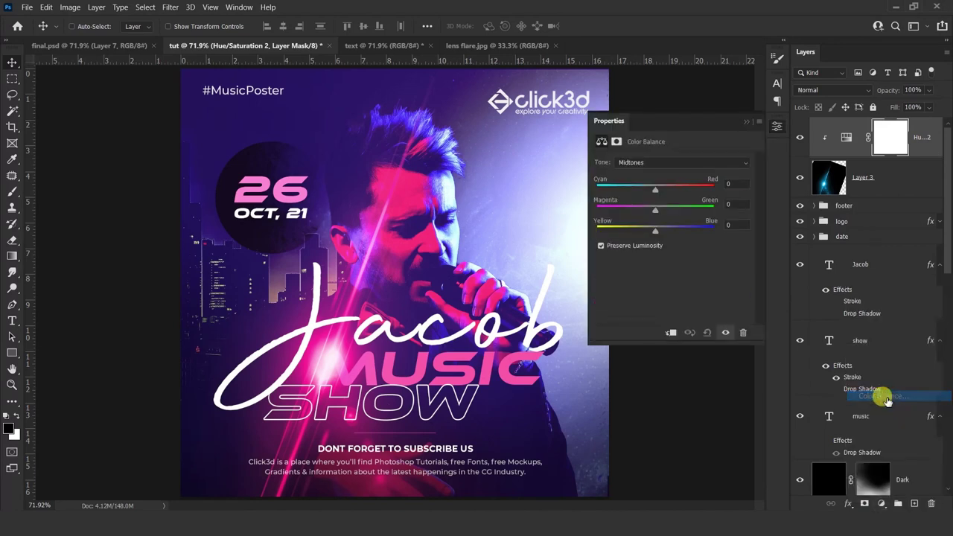
{"action": "left_click", "coordinate": [733, 184]}
{"action": "type", "text": "4"}
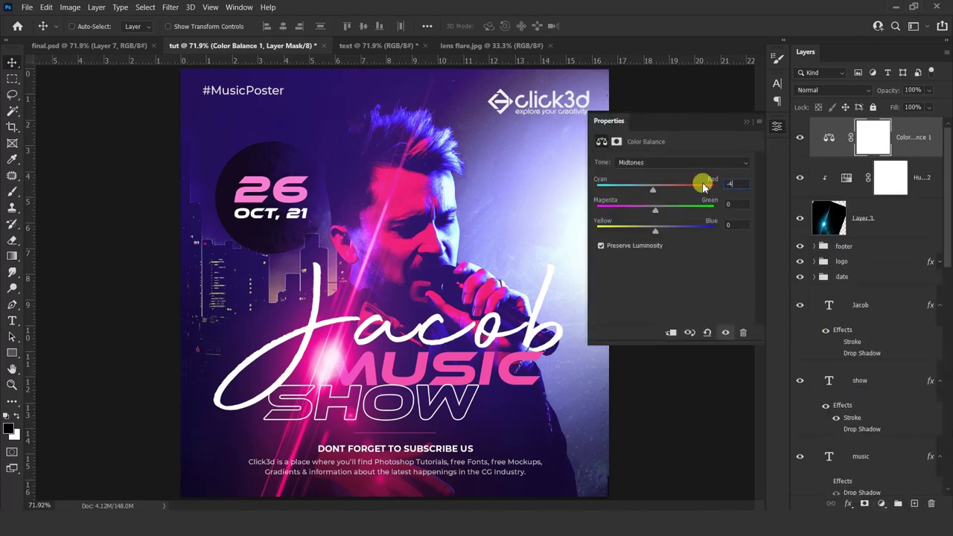
{"action": "left_click", "coordinate": [732, 202]}
{"action": "type", "text": "-12"}
{"action": "left_click", "coordinate": [733, 223]}
Step: Set the highlights balance to -10 cyan/red, +4 magenta/green and -2 yellow/blue
{"action": "left_click", "coordinate": [674, 163]}
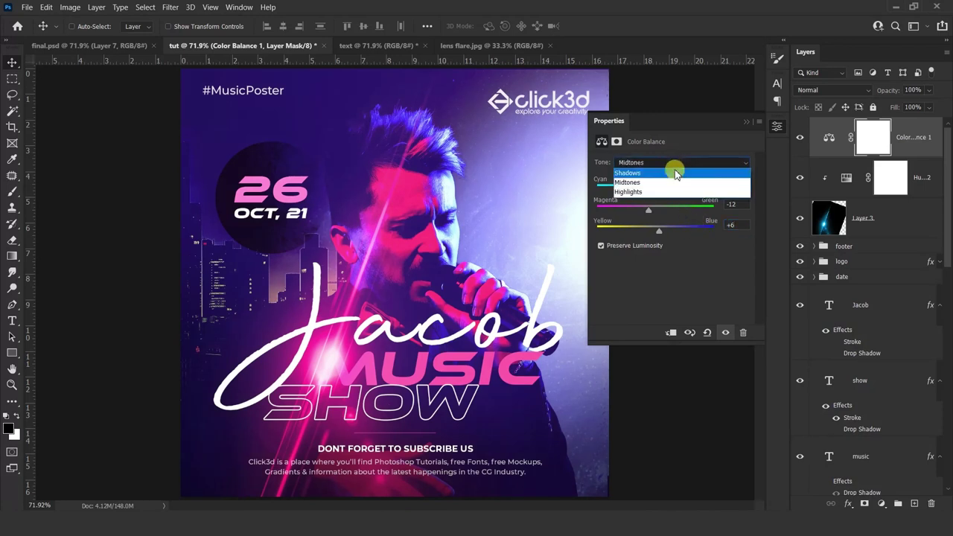
{"action": "left_click", "coordinate": [673, 192]}
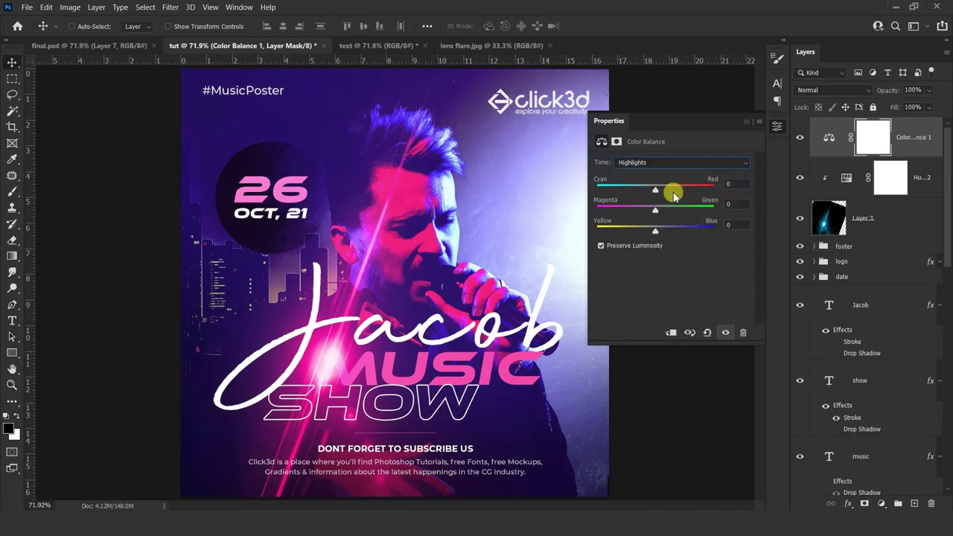
{"action": "left_click", "coordinate": [733, 183]}
{"action": "type", "text": "-10"}
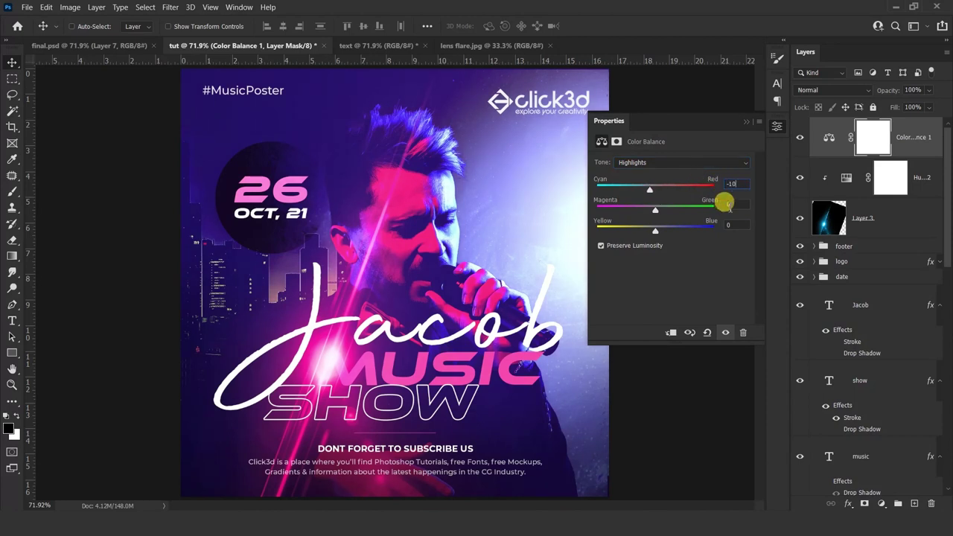
{"action": "left_click", "coordinate": [733, 201]}
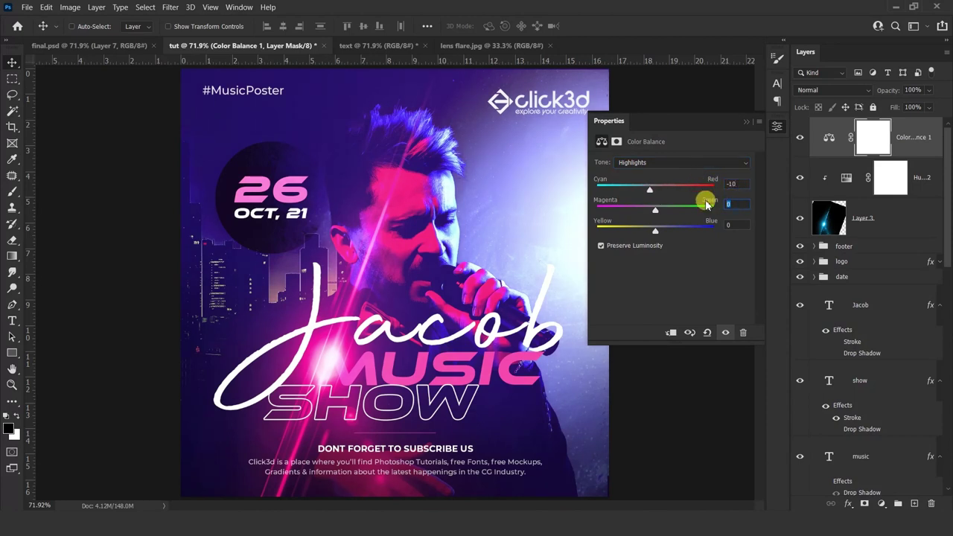
{"action": "type", "text": "4"}
{"action": "left_click", "coordinate": [734, 223]}
{"action": "type", "text": "-2"}
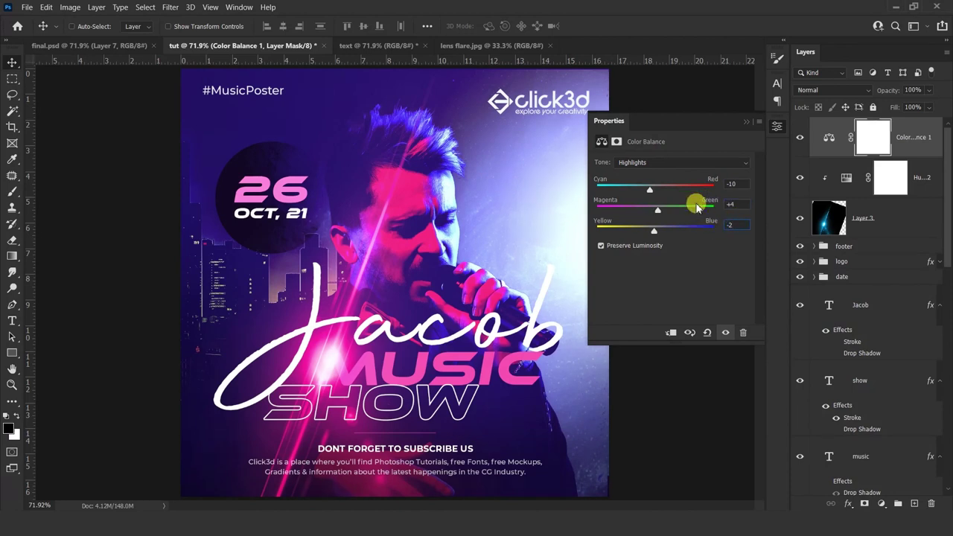
Step: Shift the shadows +5 red and +3 blue, then set the adjustment layer's opacity to 80%
{"action": "left_click", "coordinate": [687, 162]}
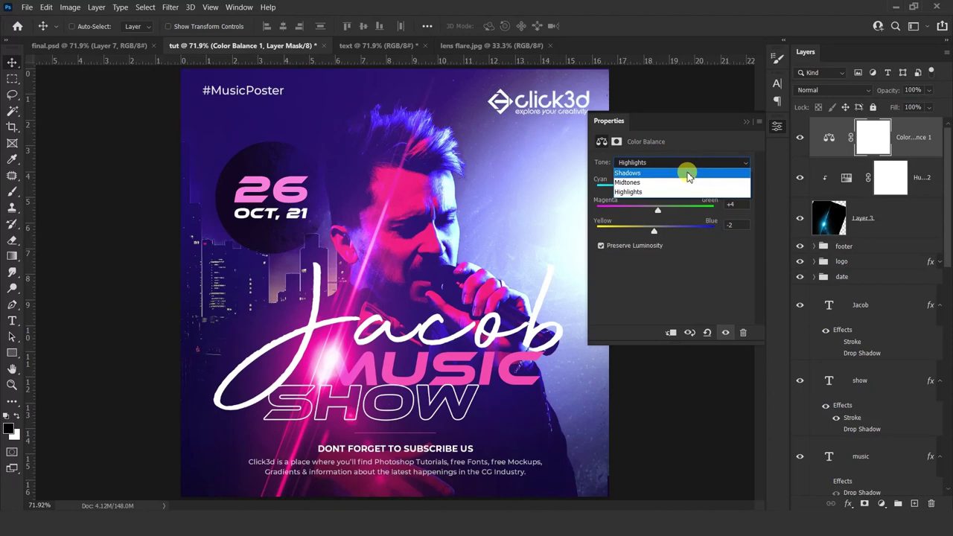
{"action": "left_click", "coordinate": [688, 174]}
{"action": "left_click", "coordinate": [708, 181]}
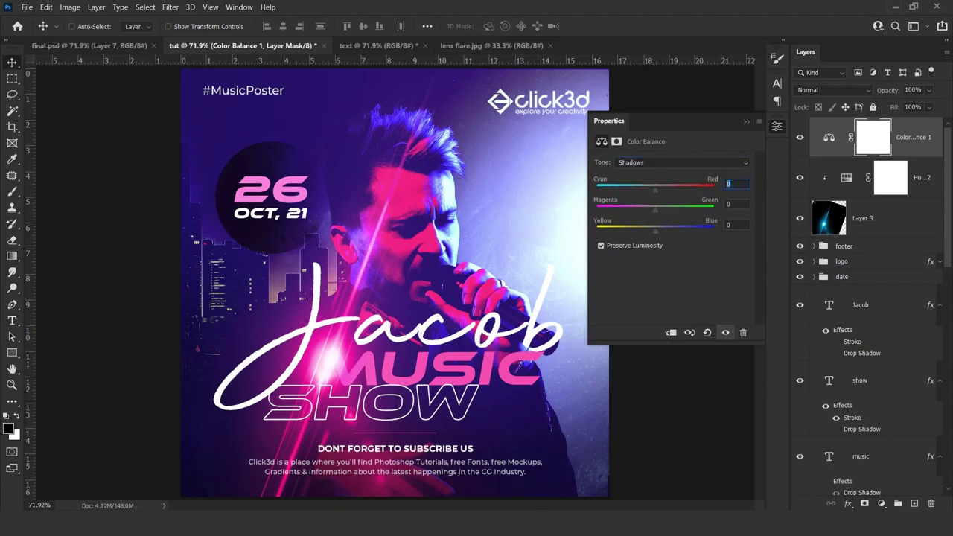
{"action": "left_click", "coordinate": [715, 224]}
{"action": "left_click", "coordinate": [749, 125]}
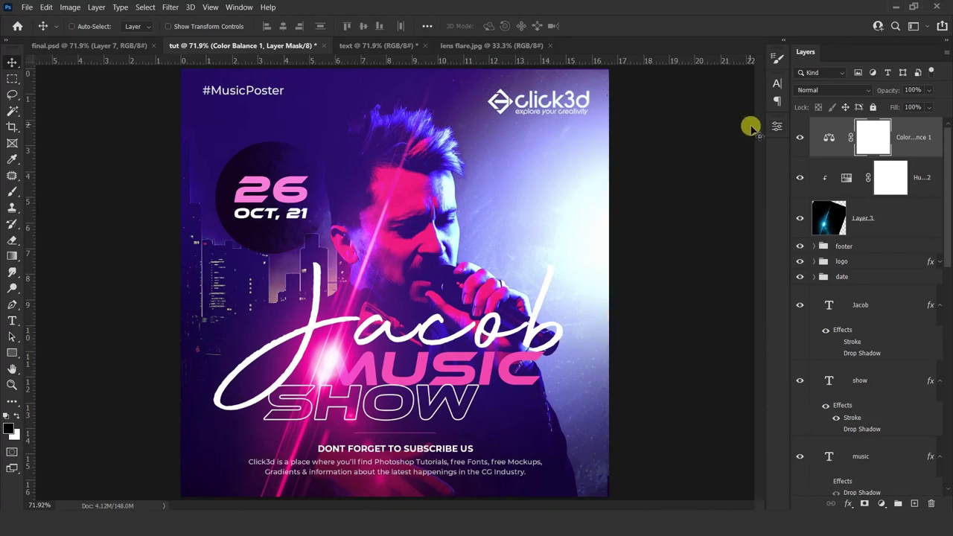
{"action": "left_click", "coordinate": [913, 89]}
{"action": "type", "text": "80"}
{"action": "key", "text": "Return"}
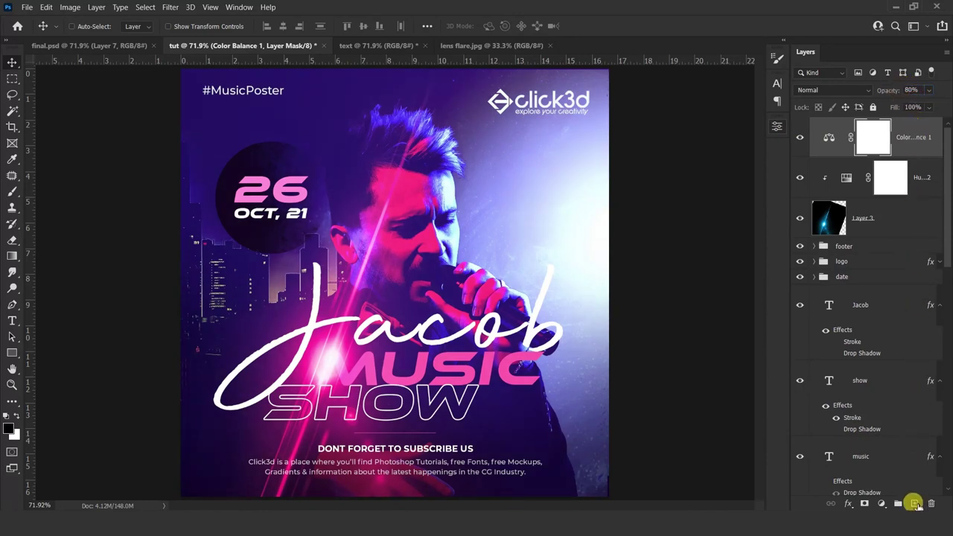
Step: Create a new layer named noise and fill it with 50% gray
{"action": "left_click", "coordinate": [914, 503]}
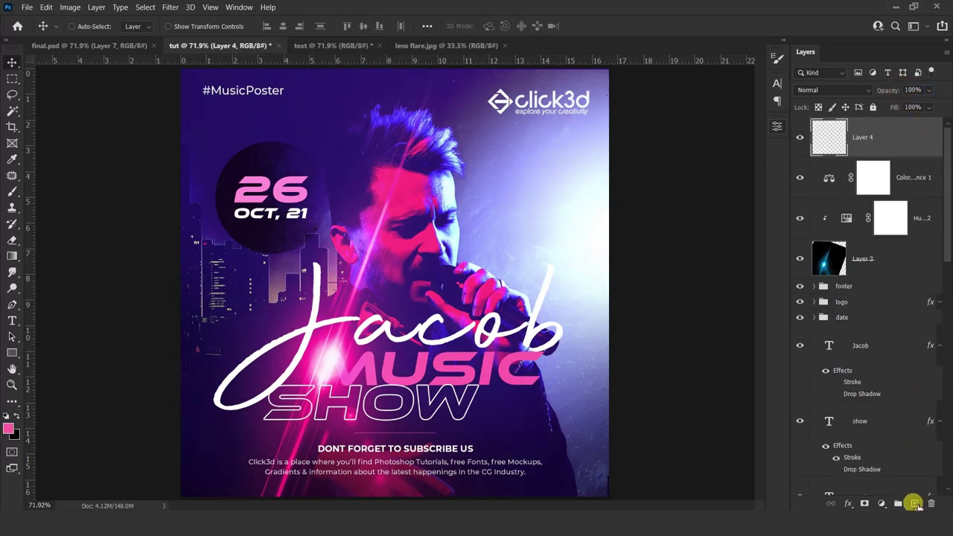
{"action": "double_click", "coordinate": [861, 140]}
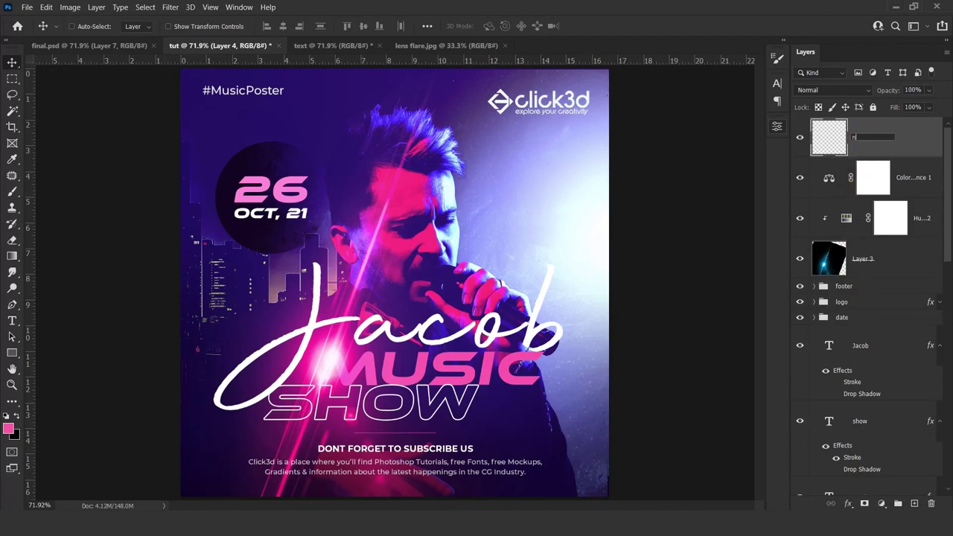
{"action": "key", "text": "Return"}
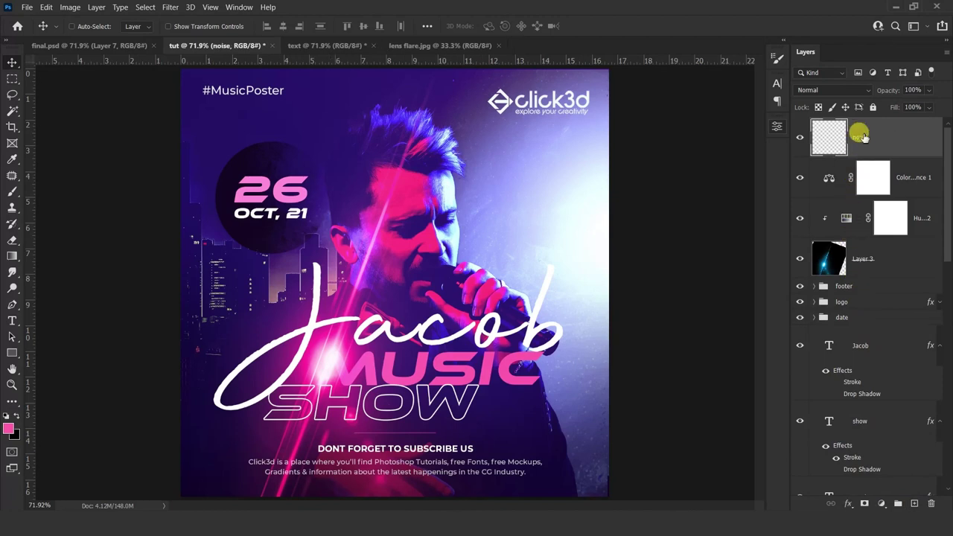
{"action": "key", "text": "shift+F5"}
{"action": "key", "text": "Return"}
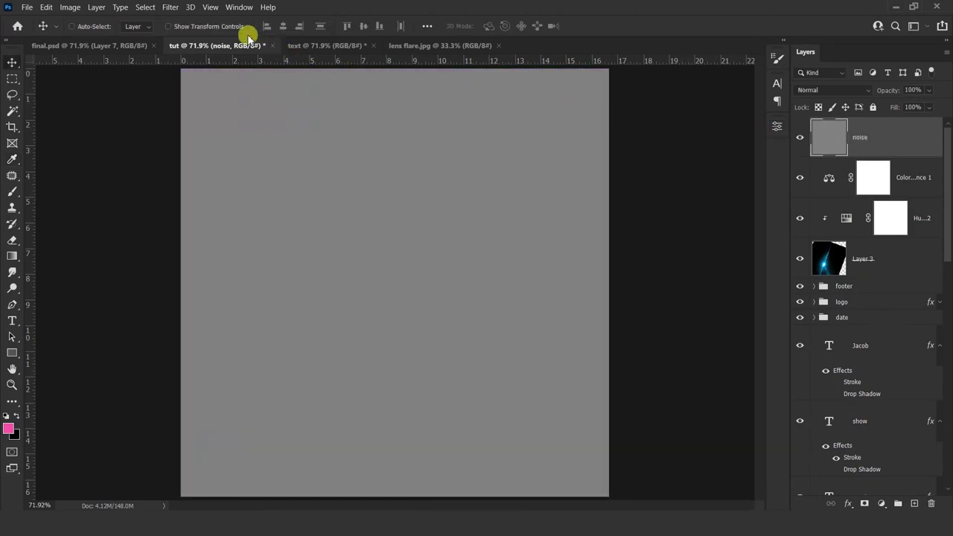
Step: Apply Add Noise at 4% to the gray noise layer
{"action": "left_click", "coordinate": [171, 8]}
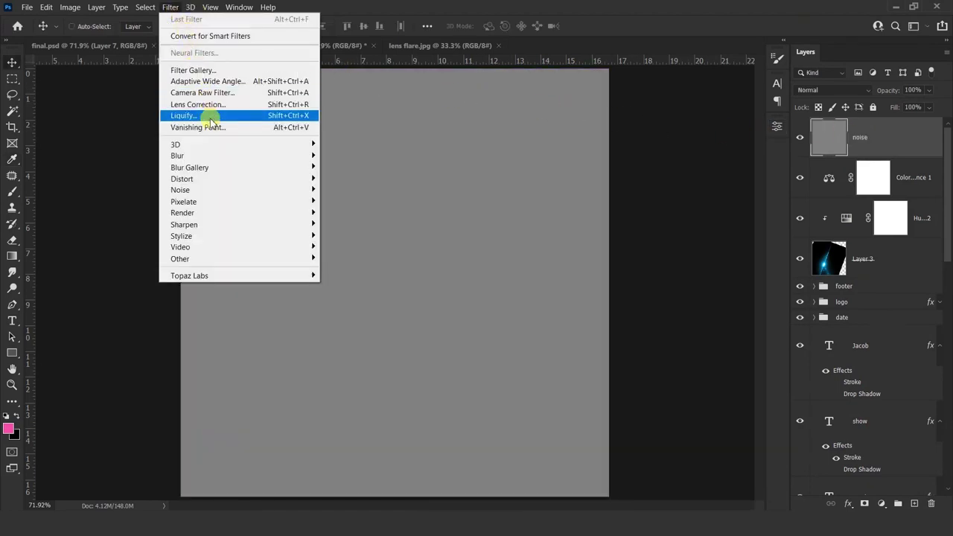
{"action": "mouse_move", "coordinate": [181, 190]}
{"action": "left_click", "coordinate": [341, 189]}
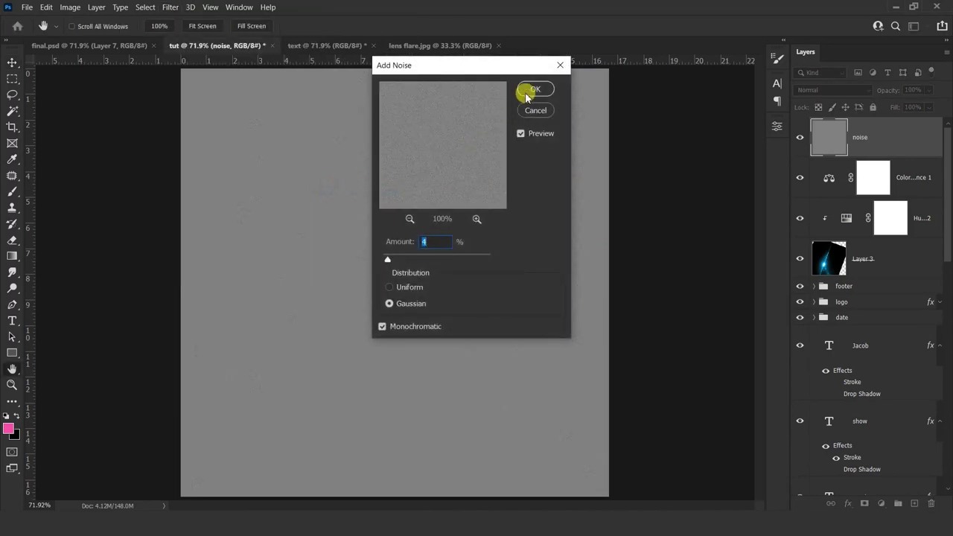
{"action": "left_click", "coordinate": [527, 90]}
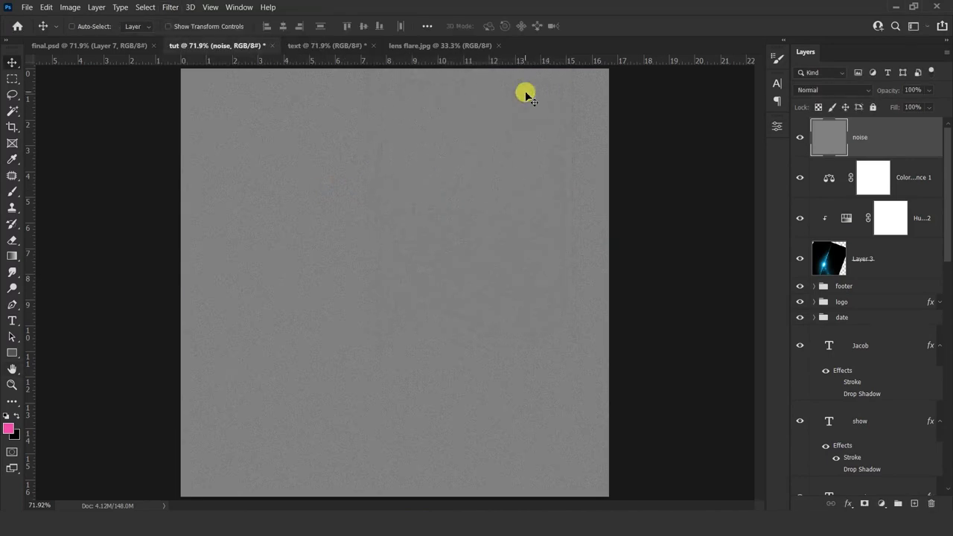
Step: Soften the noise with a 2.2 px Gaussian Blur, blend it in Overlay, and stamp a merged copy
{"action": "left_click", "coordinate": [170, 8]}
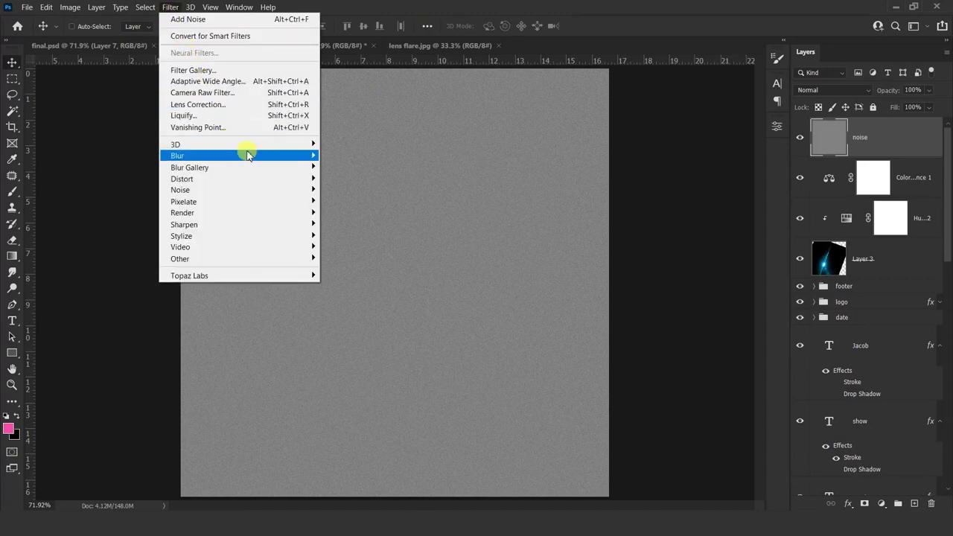
{"action": "mouse_move", "coordinate": [177, 156]}
{"action": "left_click", "coordinate": [350, 200]}
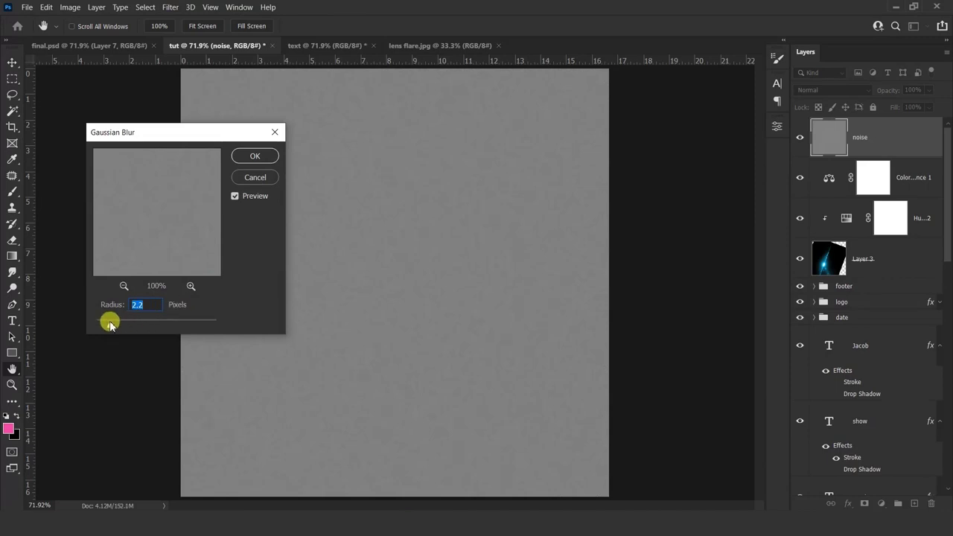
{"action": "left_click", "coordinate": [255, 156]}
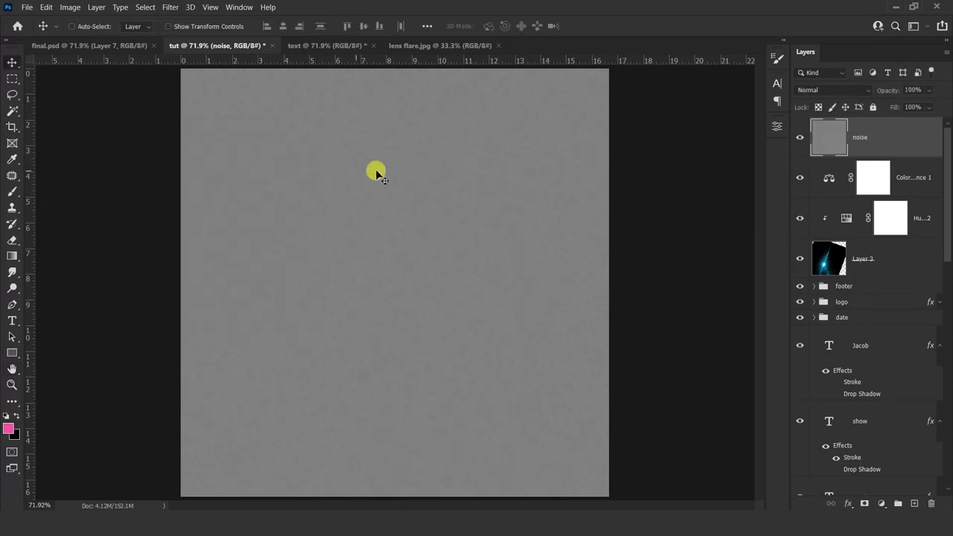
{"action": "left_click", "coordinate": [823, 91]}
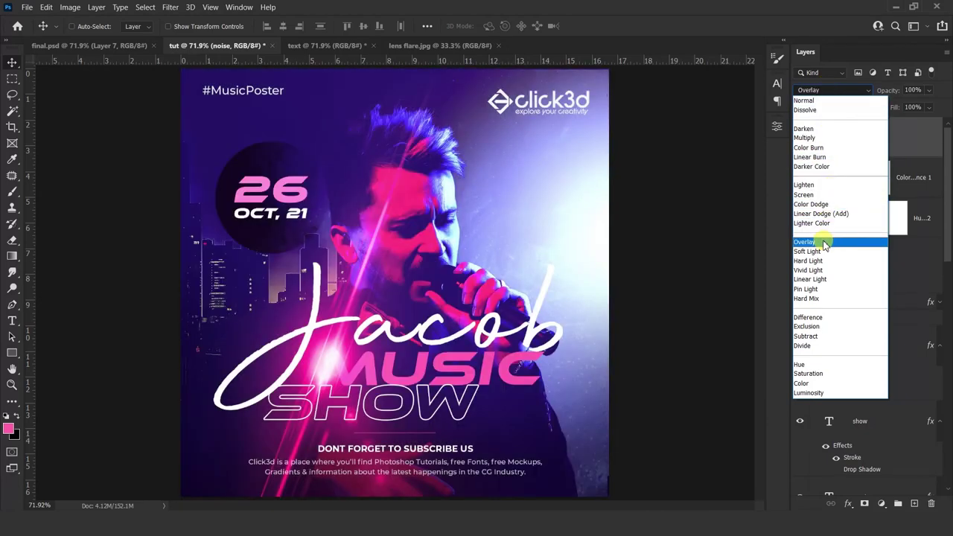
{"action": "left_click", "coordinate": [824, 244]}
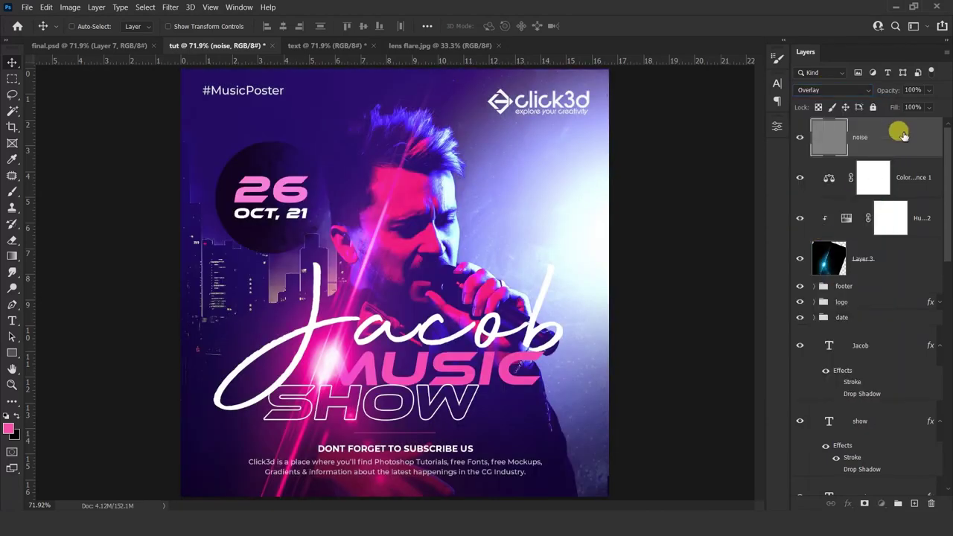
{"action": "key", "text": "ctrl+shift+alt+e"}
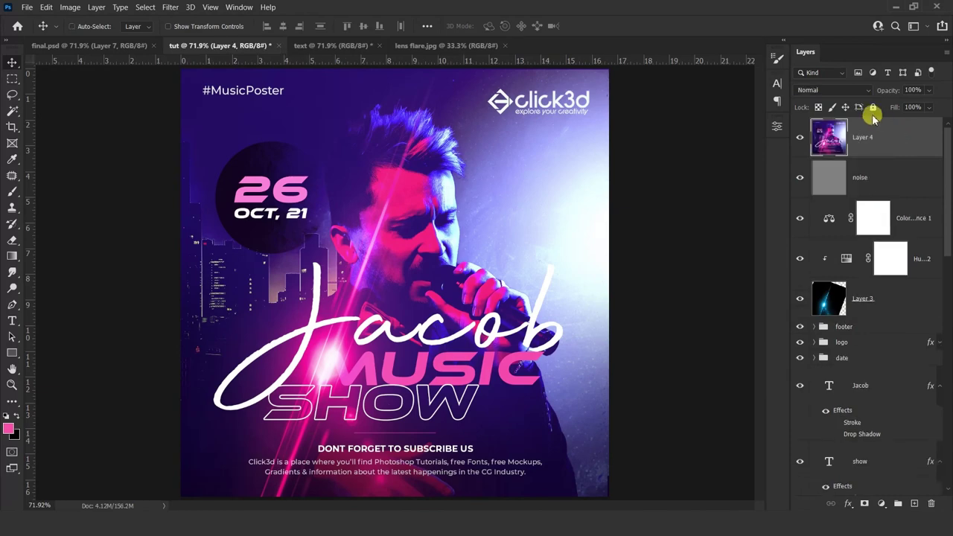
Step: Blend the merged Layer 4 in Linear Light and apply a 0.3 px High Pass filter
{"action": "left_click", "coordinate": [847, 90]}
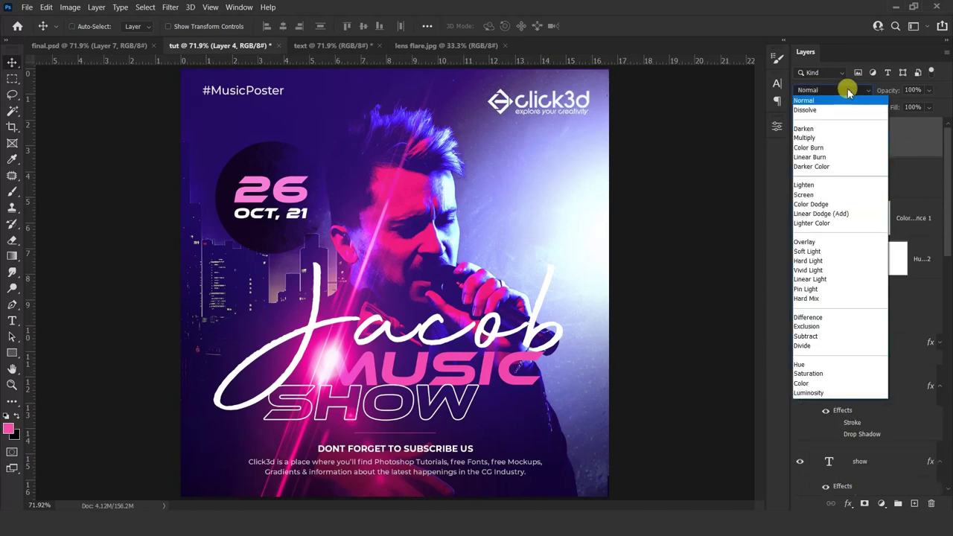
{"action": "left_click", "coordinate": [841, 279]}
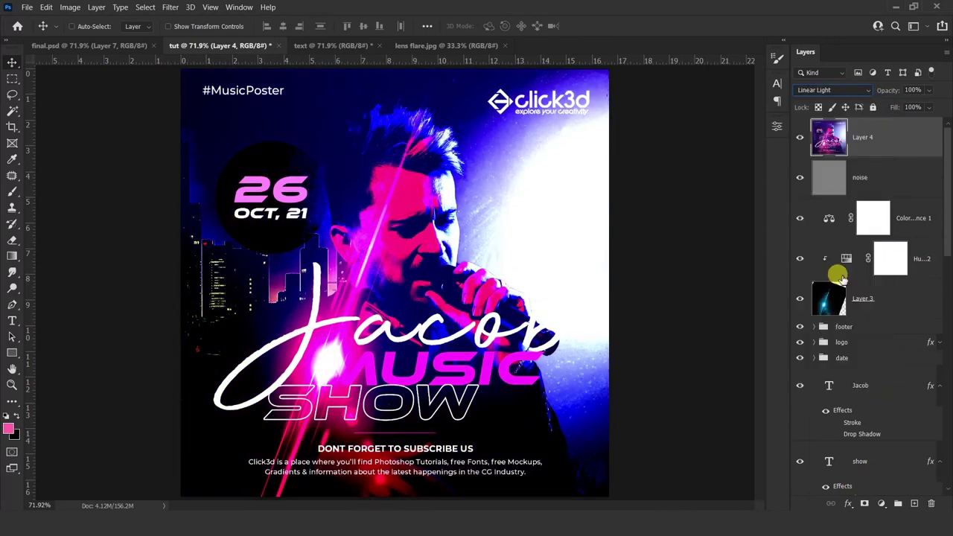
{"action": "left_click", "coordinate": [170, 8]}
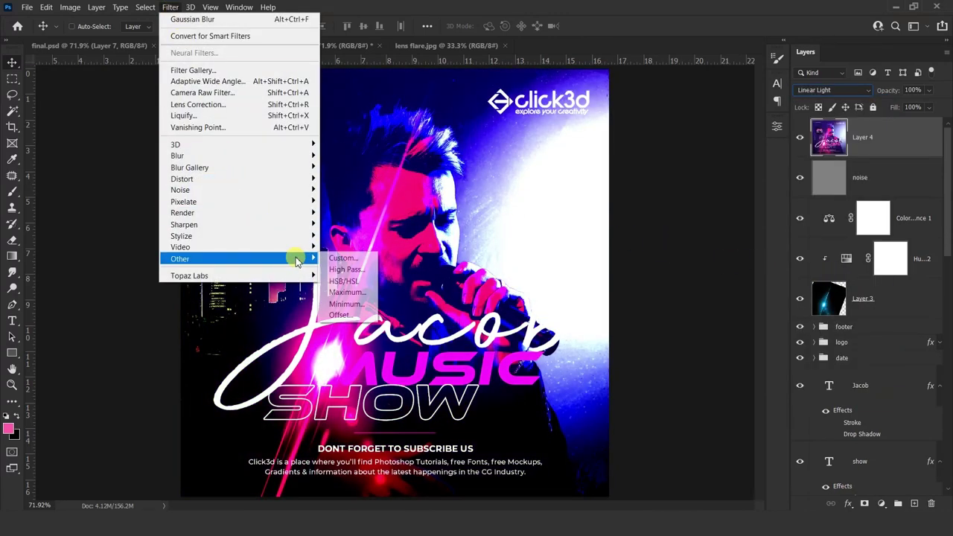
{"action": "left_click", "coordinate": [344, 269]}
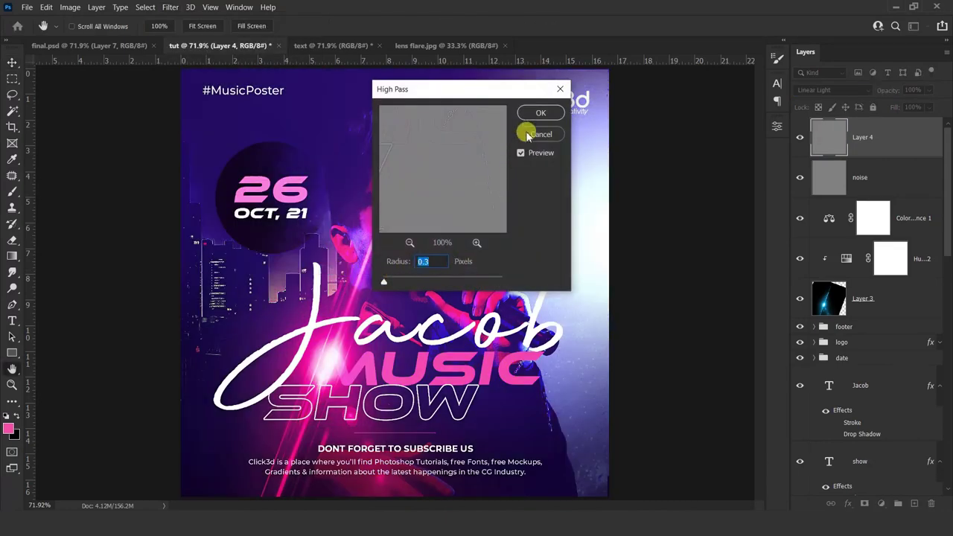
{"action": "left_click", "coordinate": [542, 112]}
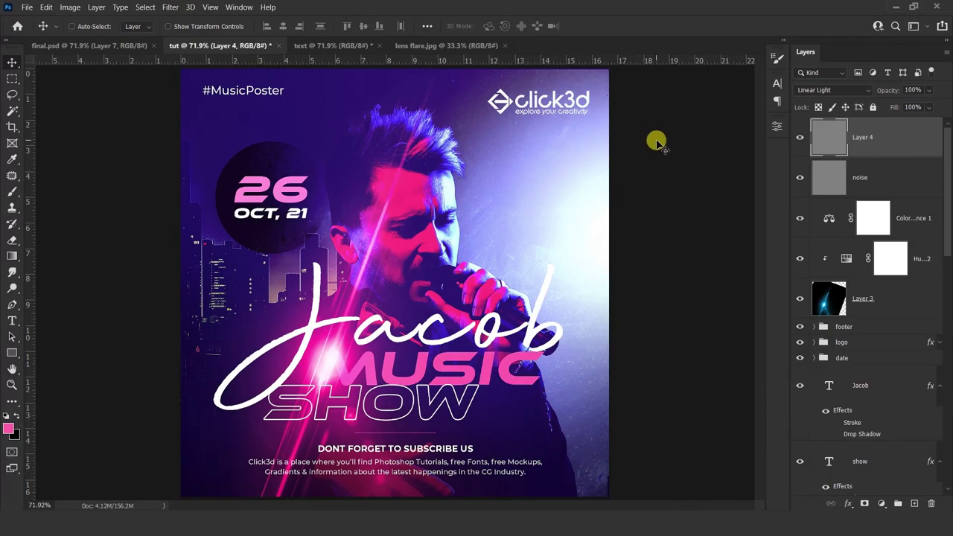